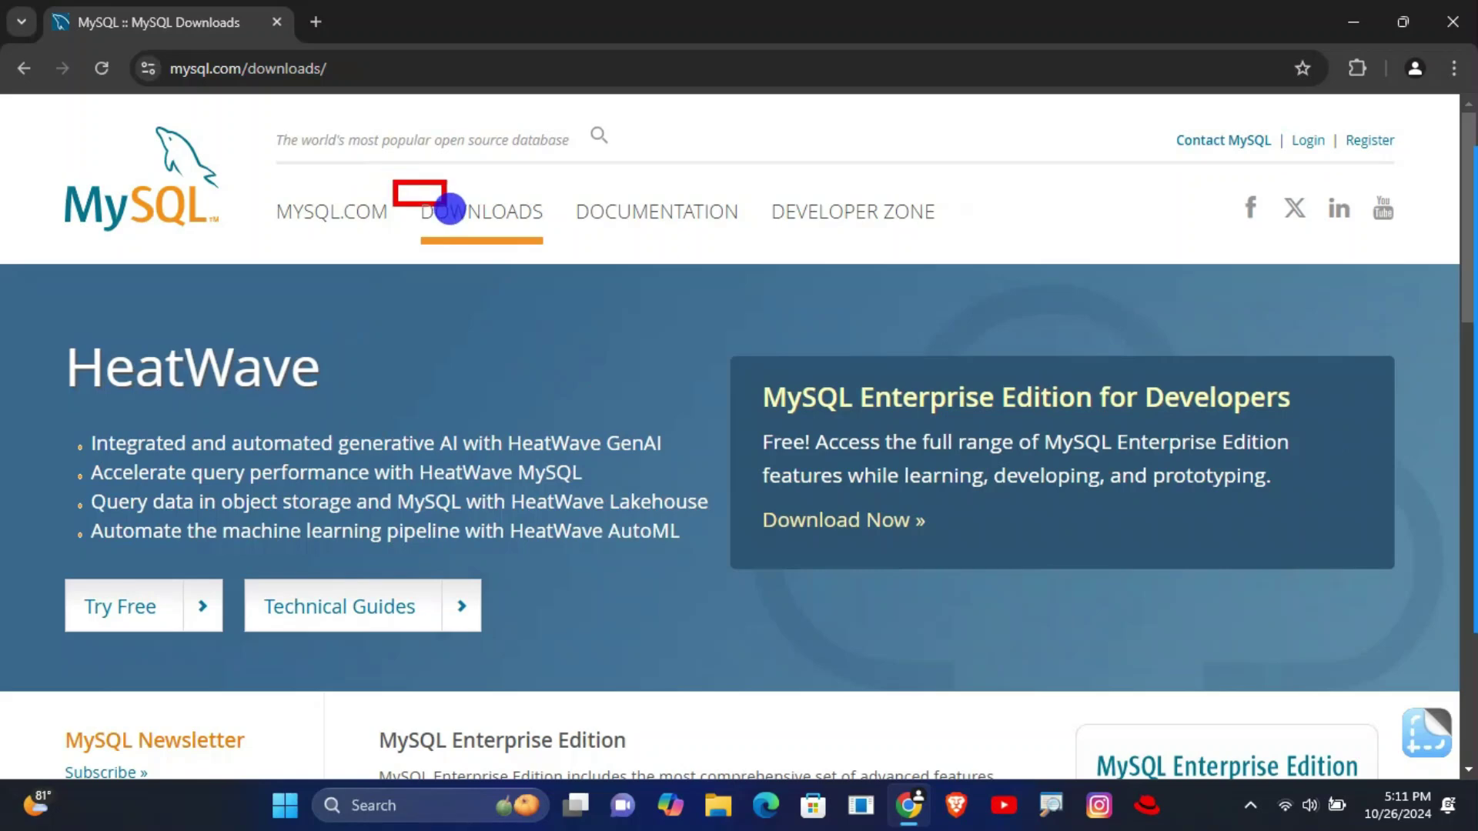
# - Navigate from the MySQL downloads page to the MySQL Community (GPL) Downloads list
pyautogui.click(526, 242)
pyautogui.scroll(-5, 514, 339)
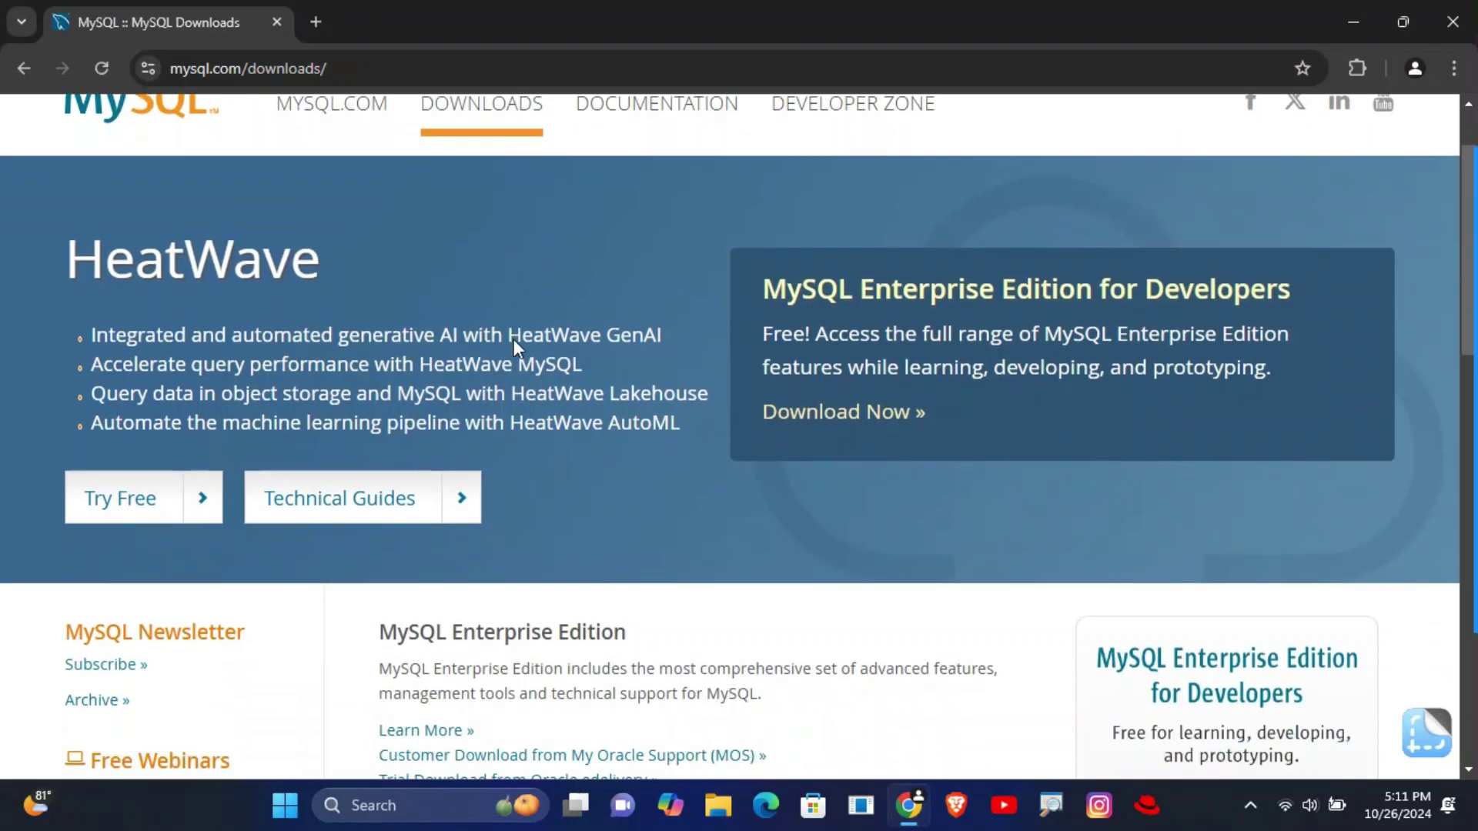
pyautogui.scroll(-5, 516, 341)
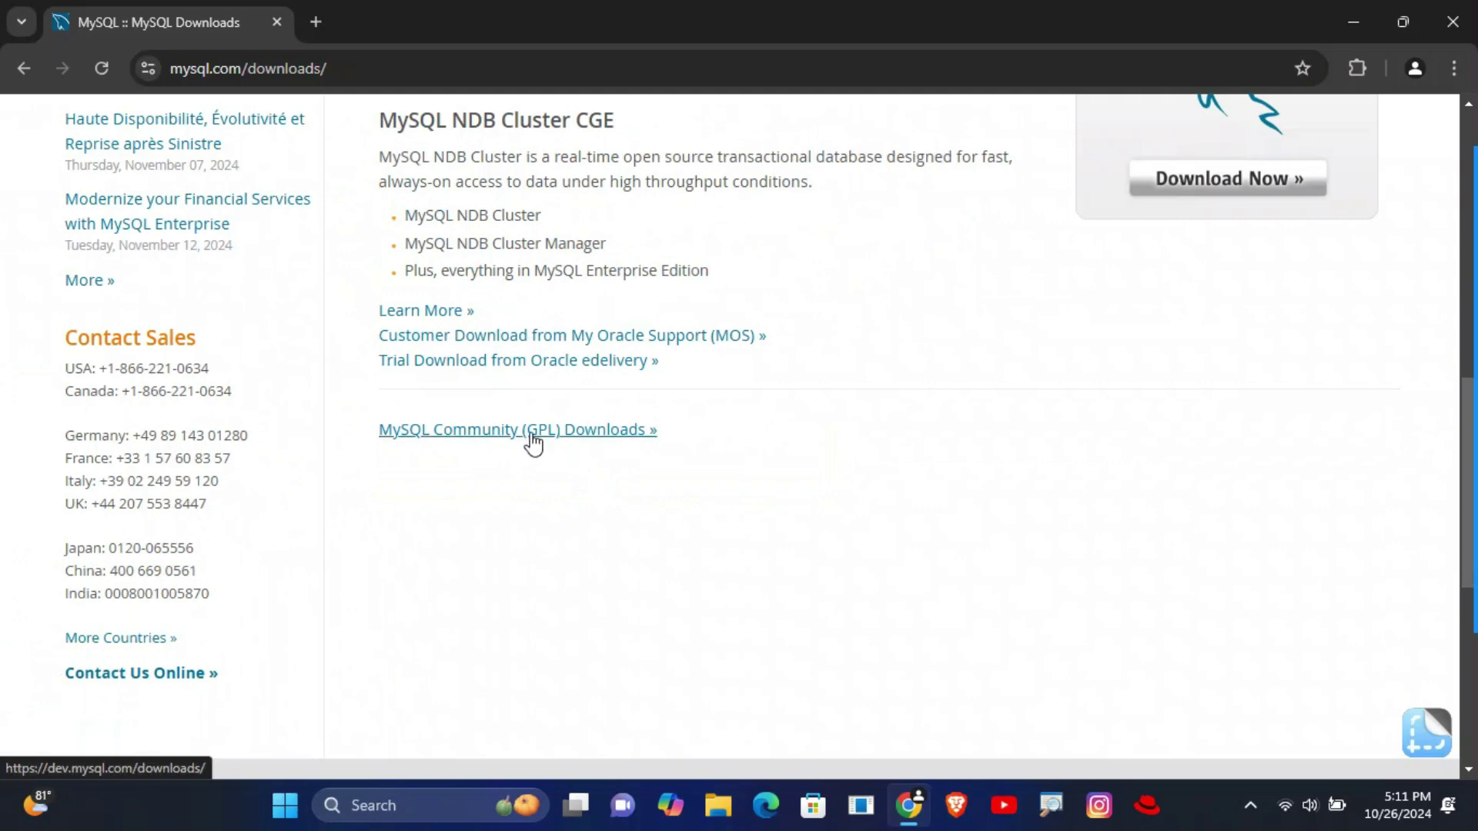
pyautogui.click(533, 442)
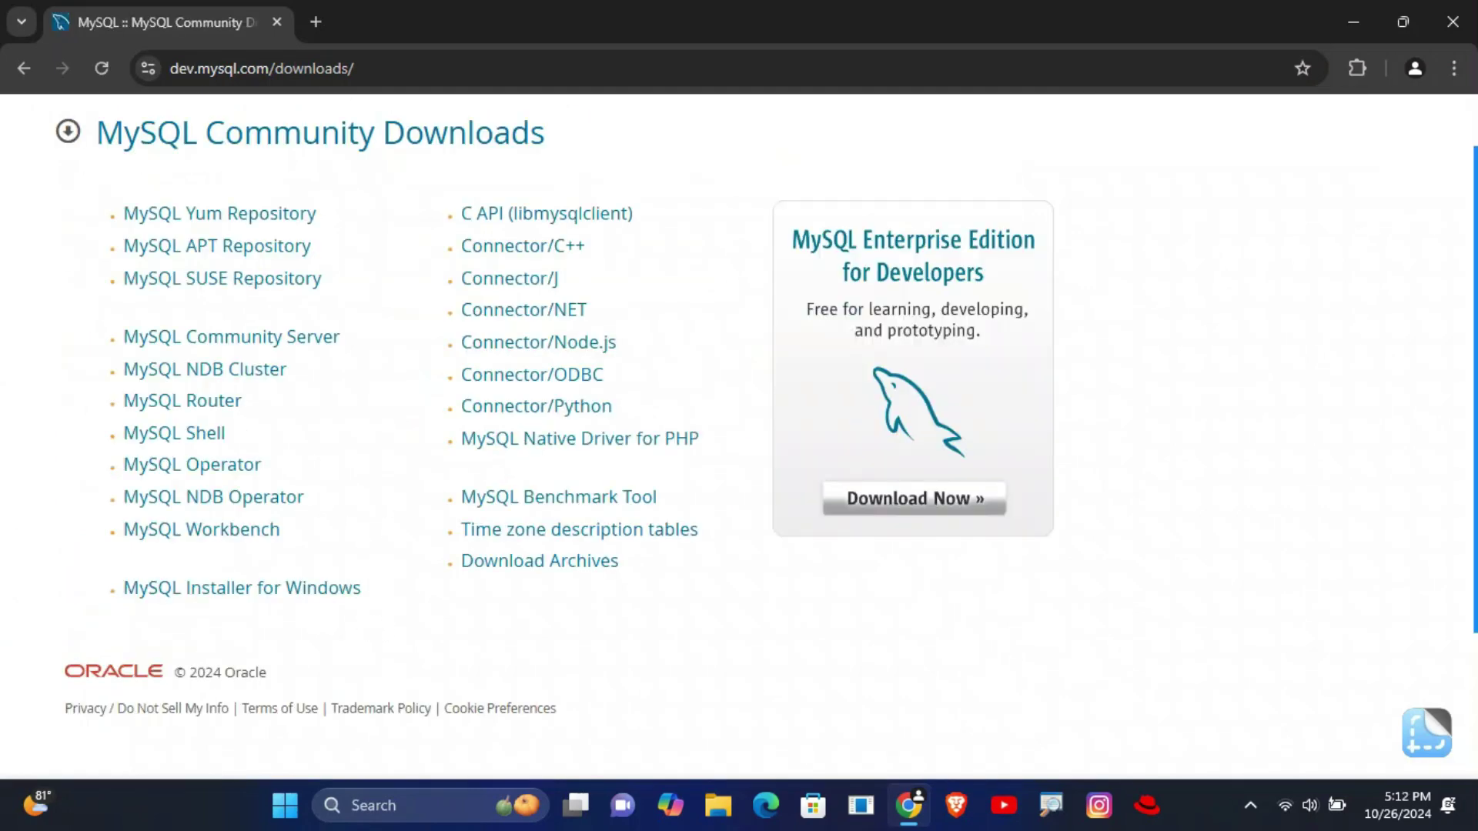
pyautogui.moveTo(78, 548)
pyautogui.mouseDown()
pyautogui.moveTo(264, 624)
pyautogui.moveTo(400, 641)
pyautogui.mouseUp()
# - Open the MySQL Installer for Windows page and locate the 306.4M installer package
pyautogui.click(239, 589)
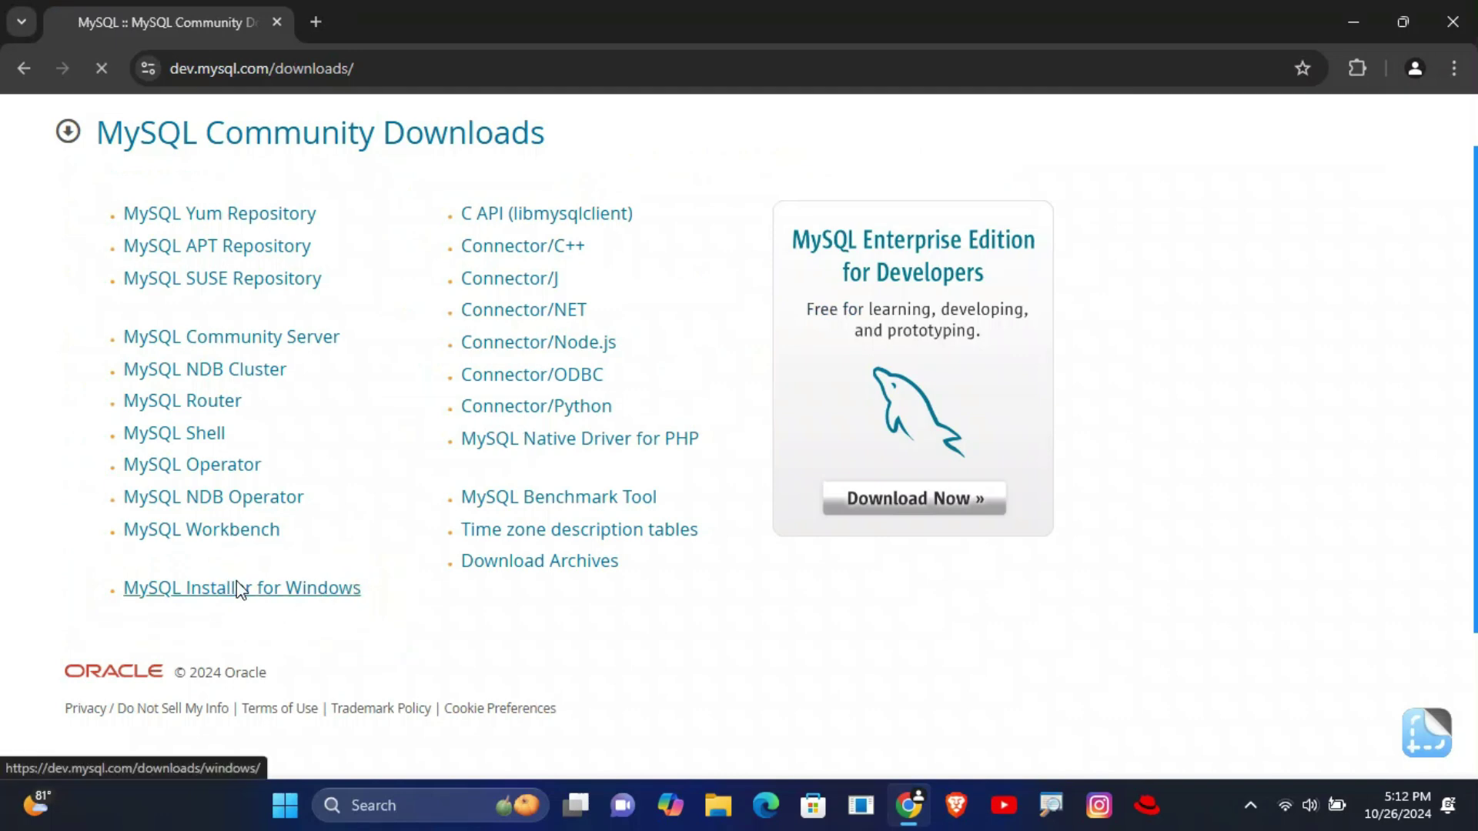
pyautogui.scroll(-4, 234, 587)
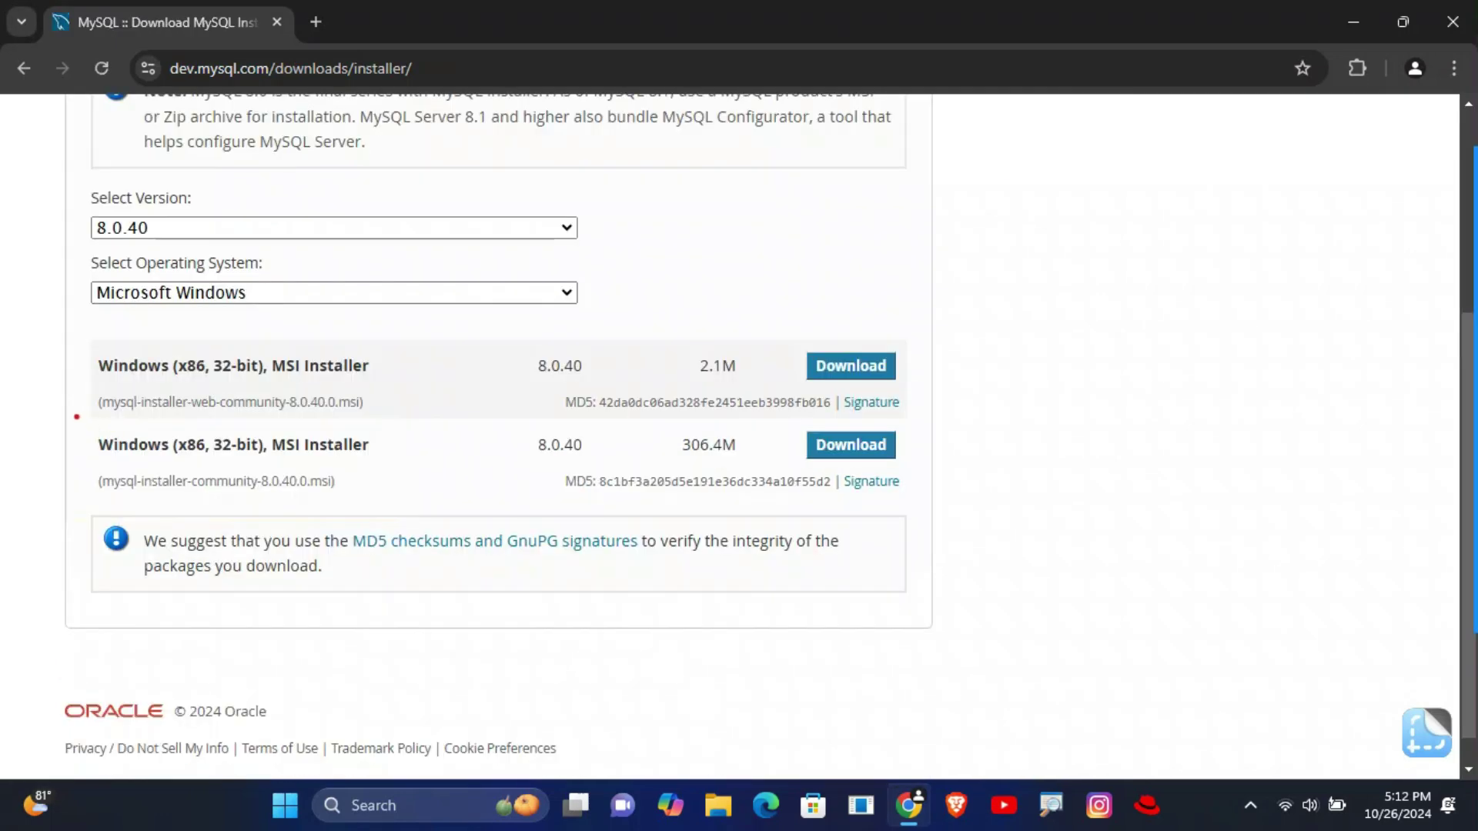
pyautogui.moveTo(76, 417)
pyautogui.mouseDown()
pyautogui.moveTo(360, 515)
pyautogui.moveTo(1132, 518)
pyautogui.moveTo(917, 511)
pyautogui.mouseUp()
pyautogui.moveTo(774, 409); pyautogui.dragTo(916, 478)
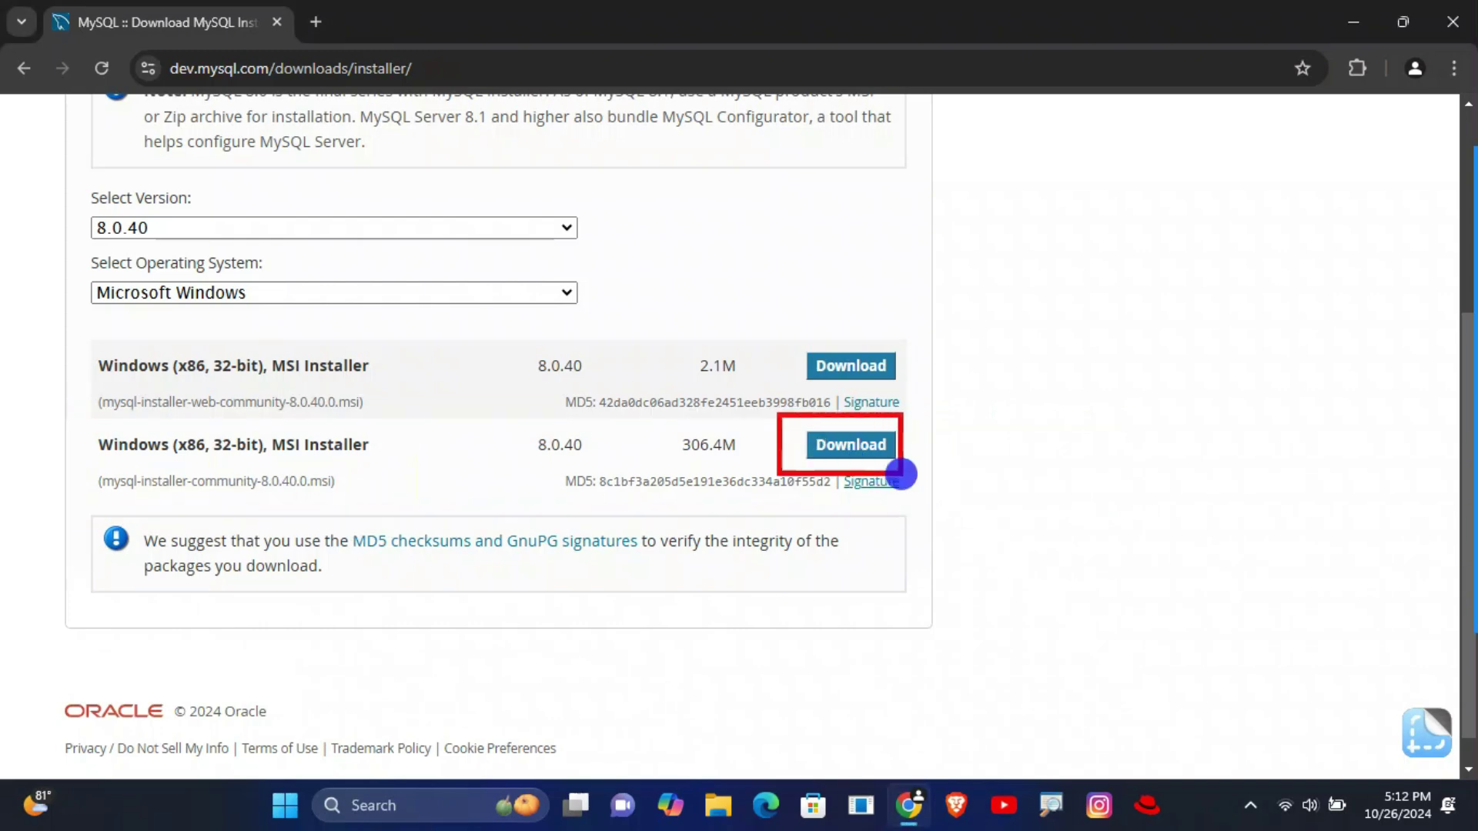
# - Download mysql-installer-community-8.0.40.0.msi without signing in and check its download progress
pyautogui.click(852, 446)
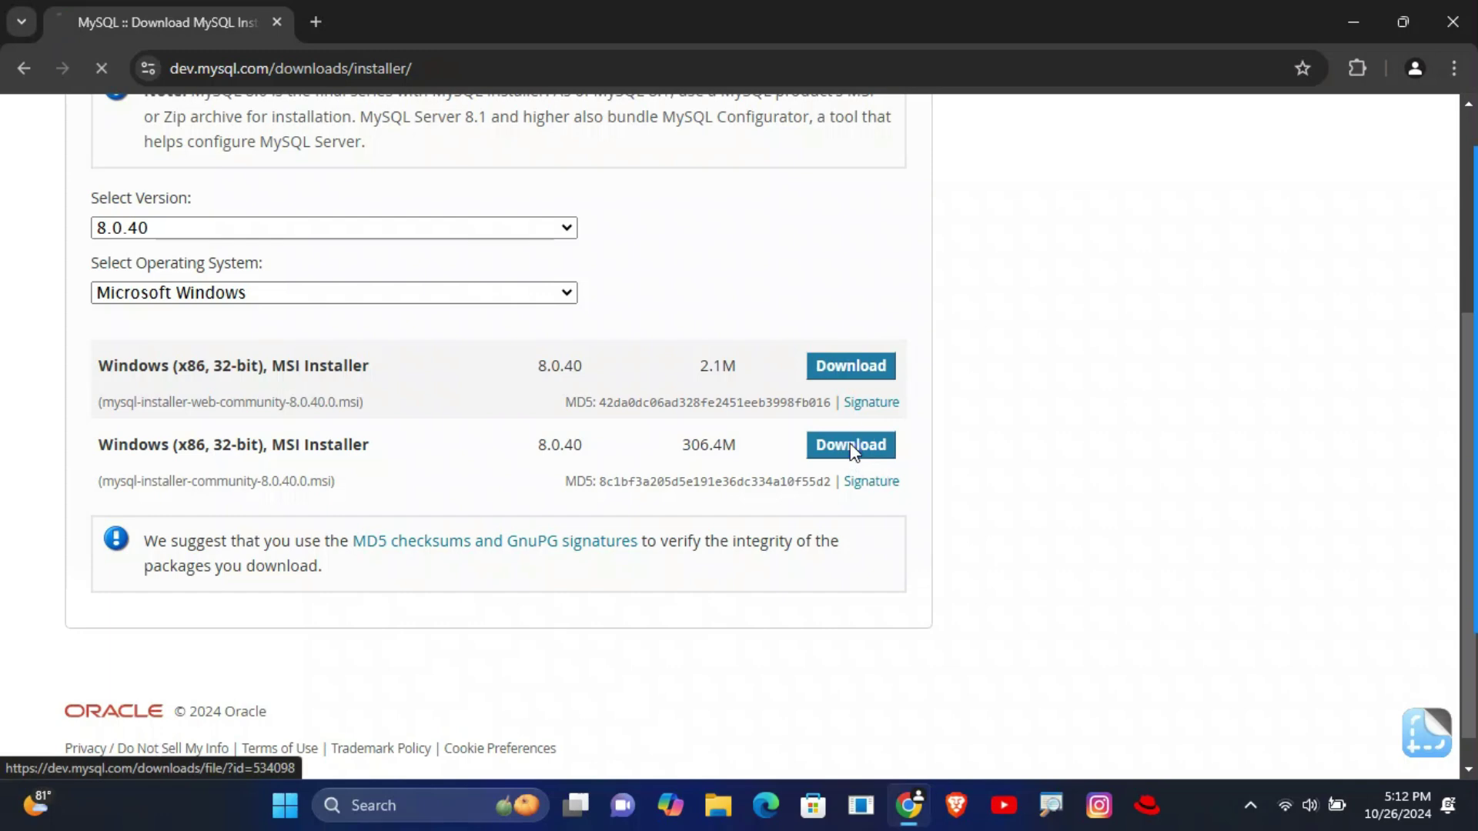
pyautogui.moveTo(38, 616); pyautogui.dragTo(374, 689)
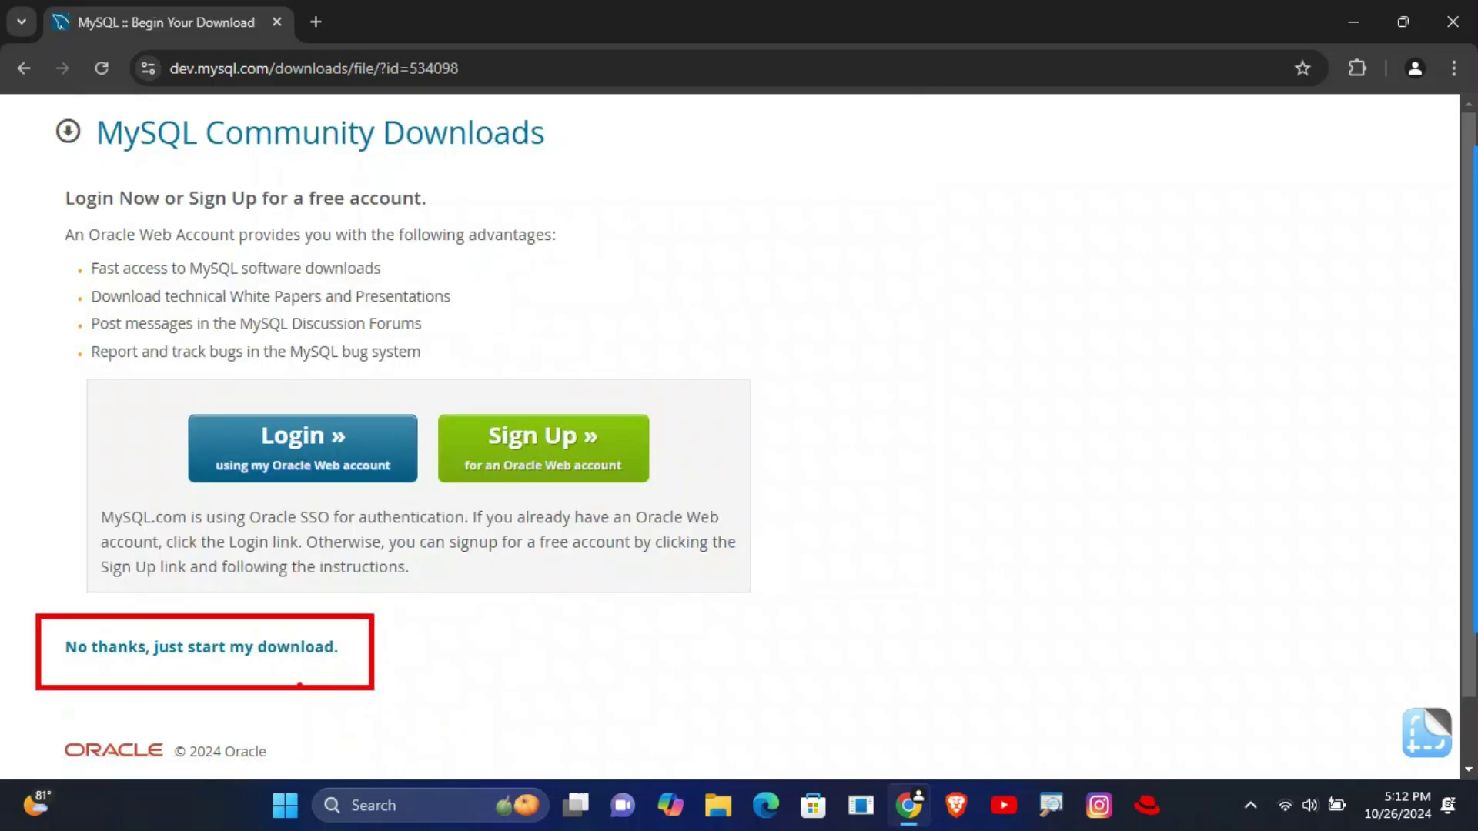
pyautogui.click(215, 648)
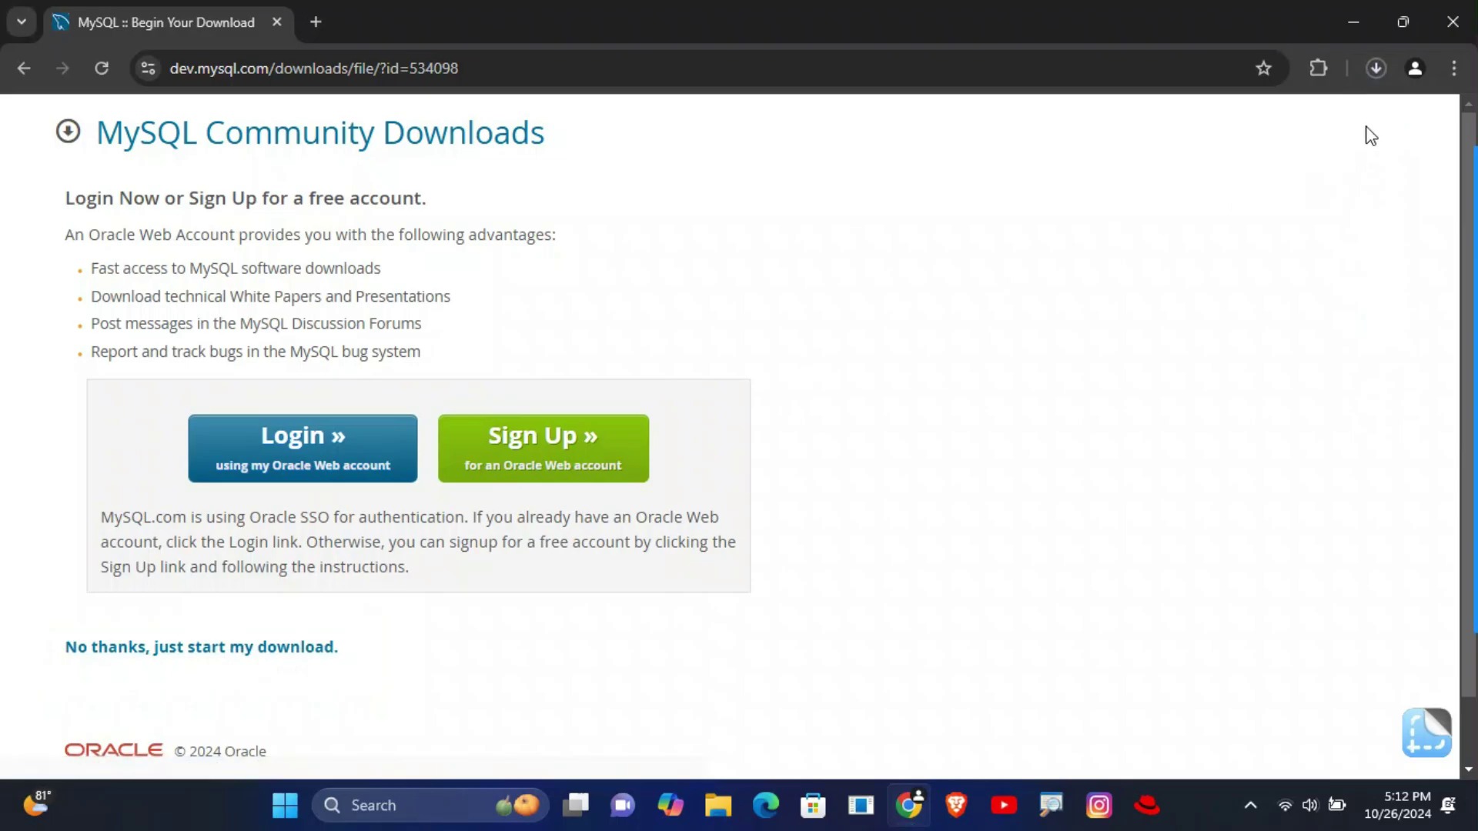
pyautogui.click(1376, 67)
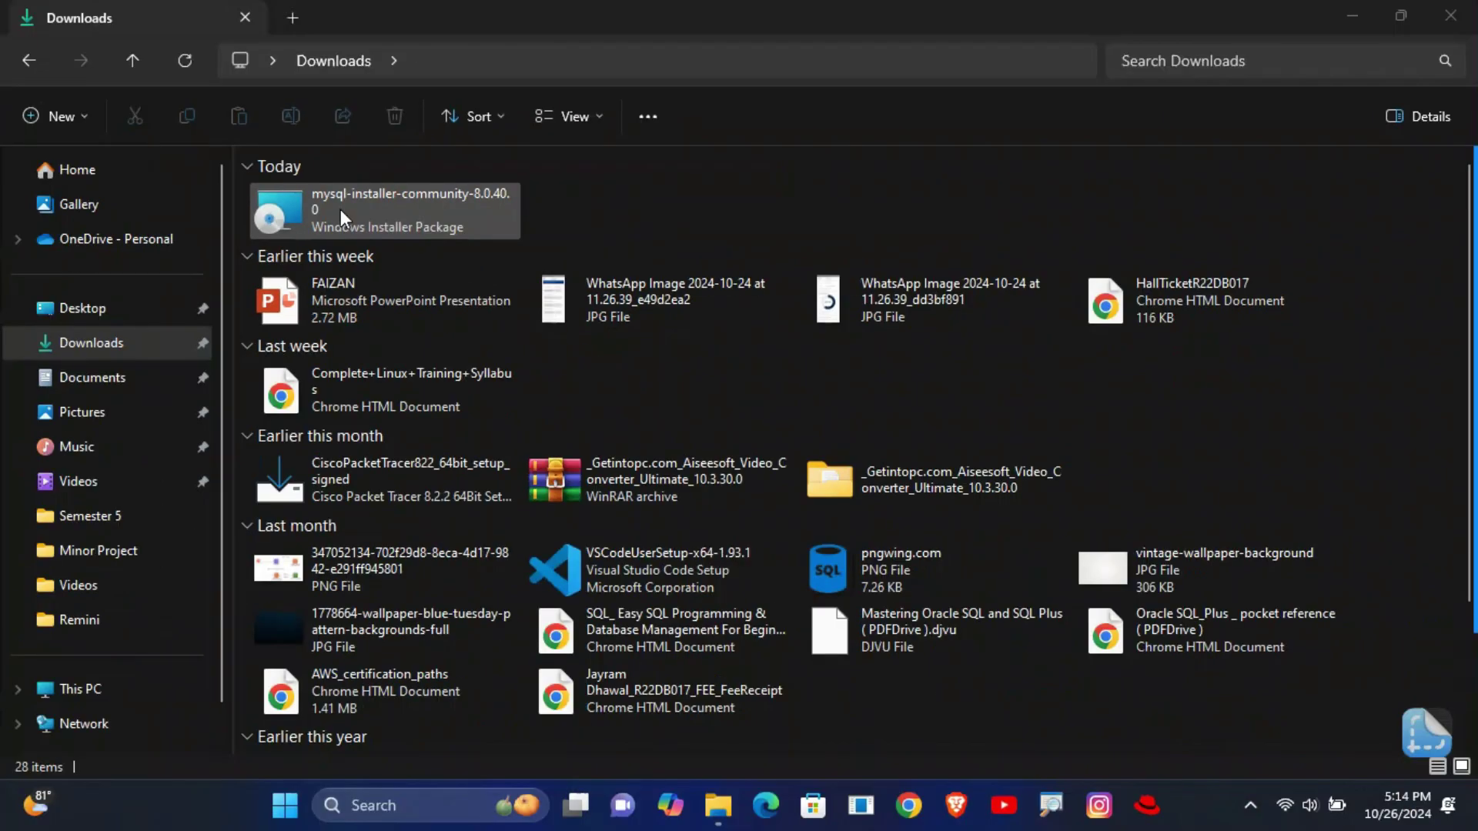
# - Launch the downloaded MySQL installer, close the Downloads folder, and nudge the installer dialog up-left
pyautogui.doubleClick(340, 211)
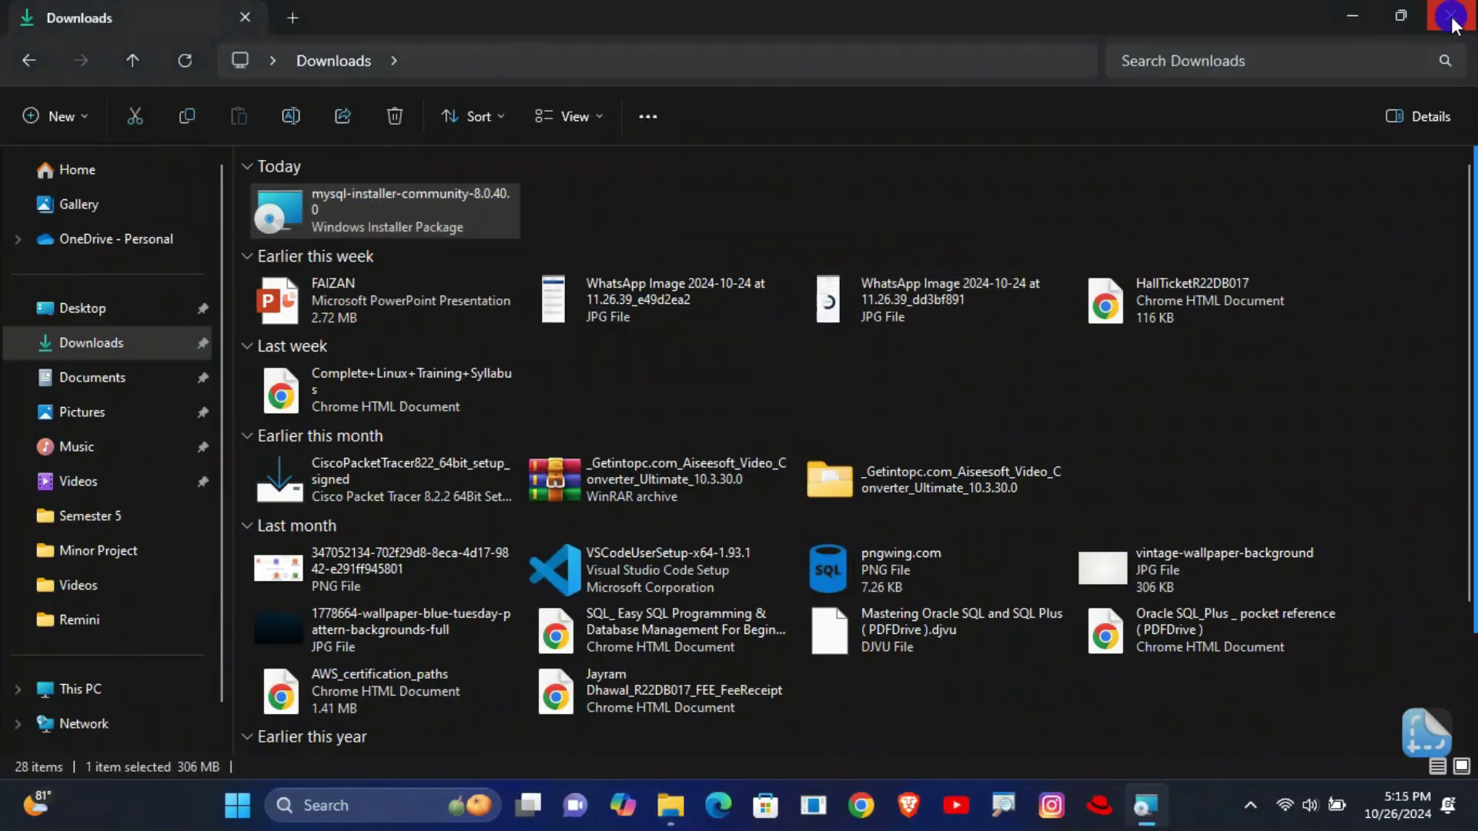
pyautogui.click(1452, 20)
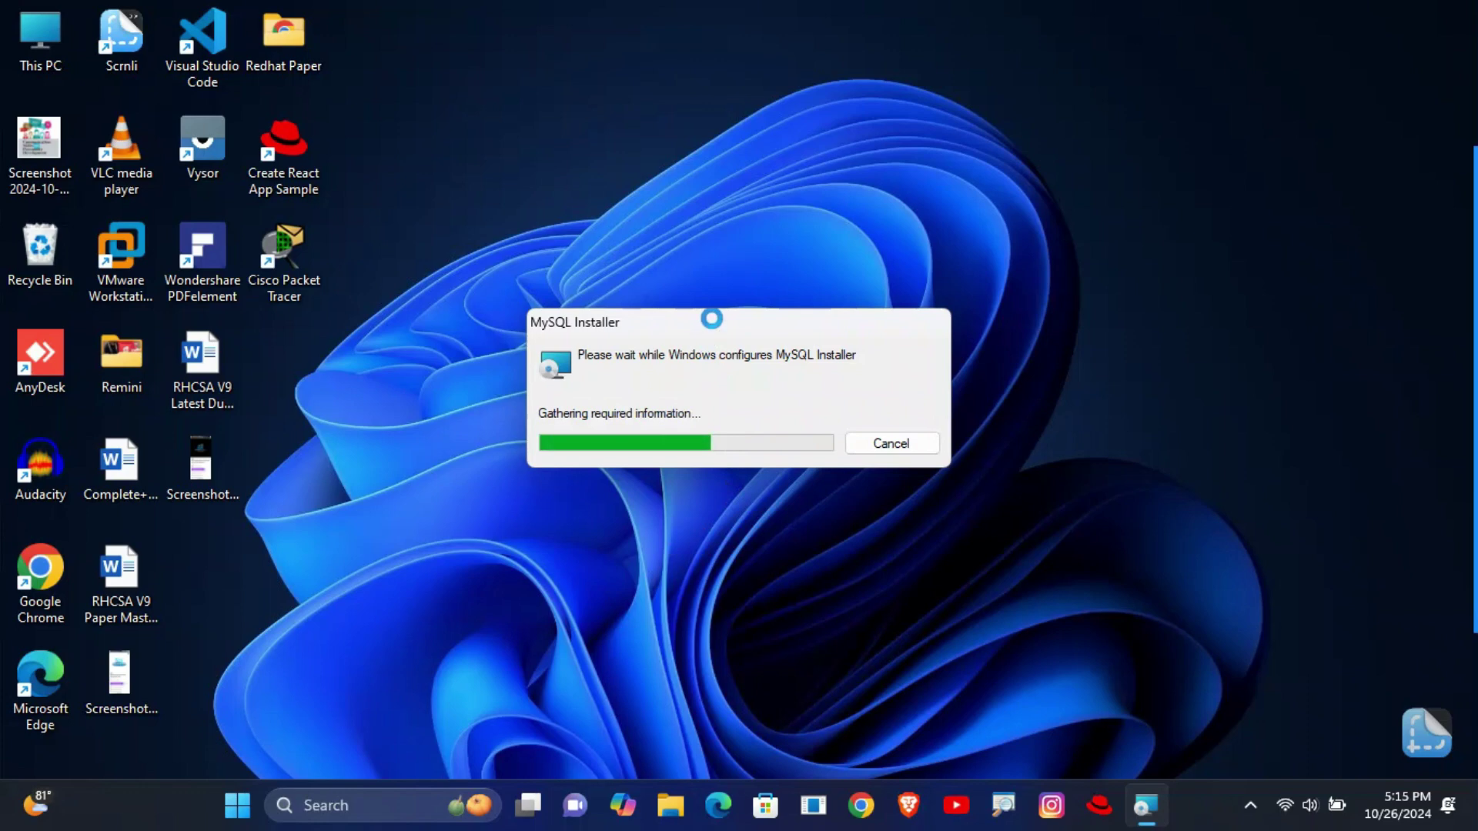
pyautogui.moveTo(711, 318); pyautogui.dragTo(685, 291)
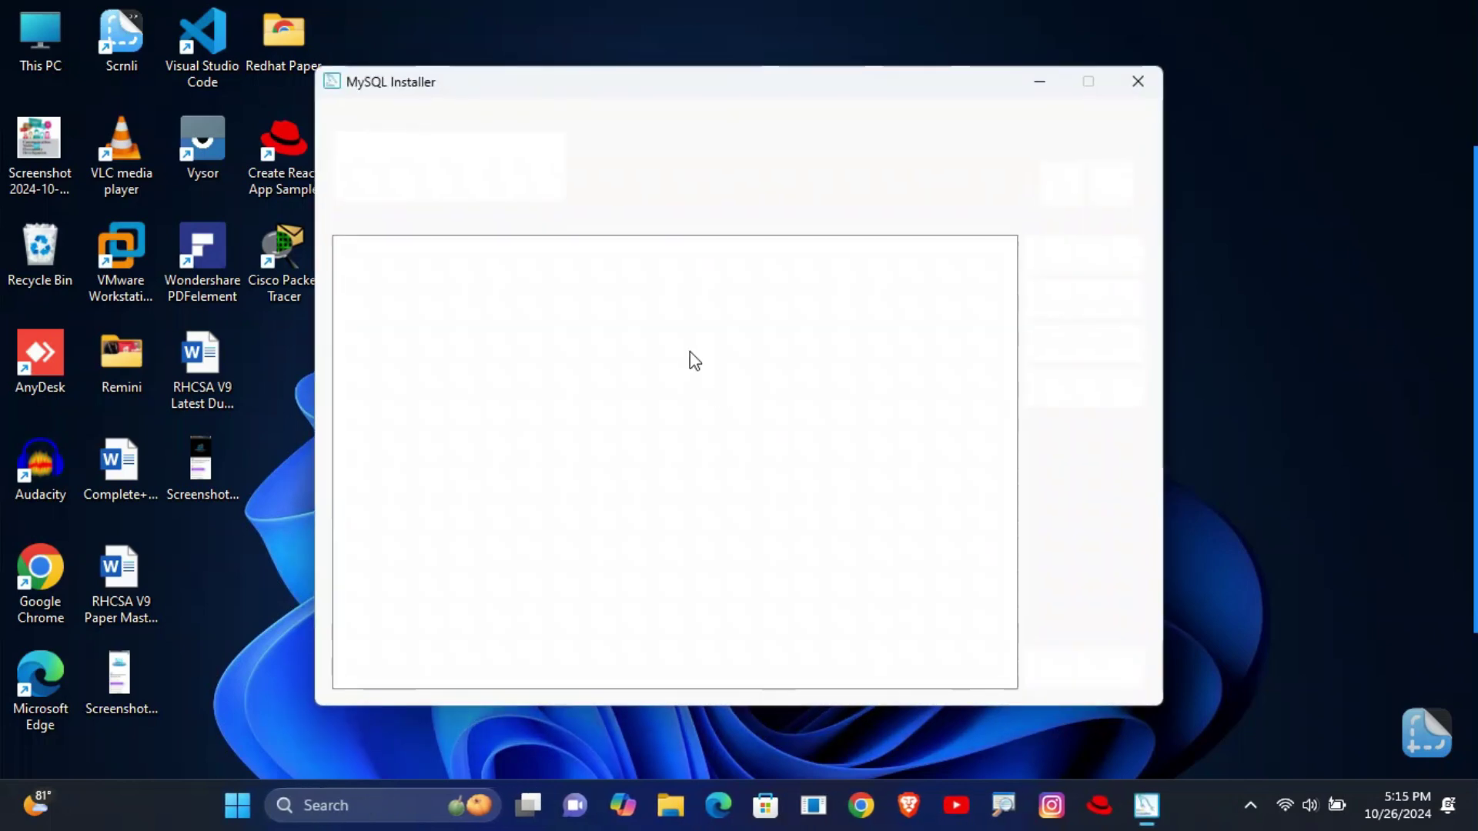
# - Choose the Custom setup type and continue to product selection
pyautogui.moveTo(1473, 307)
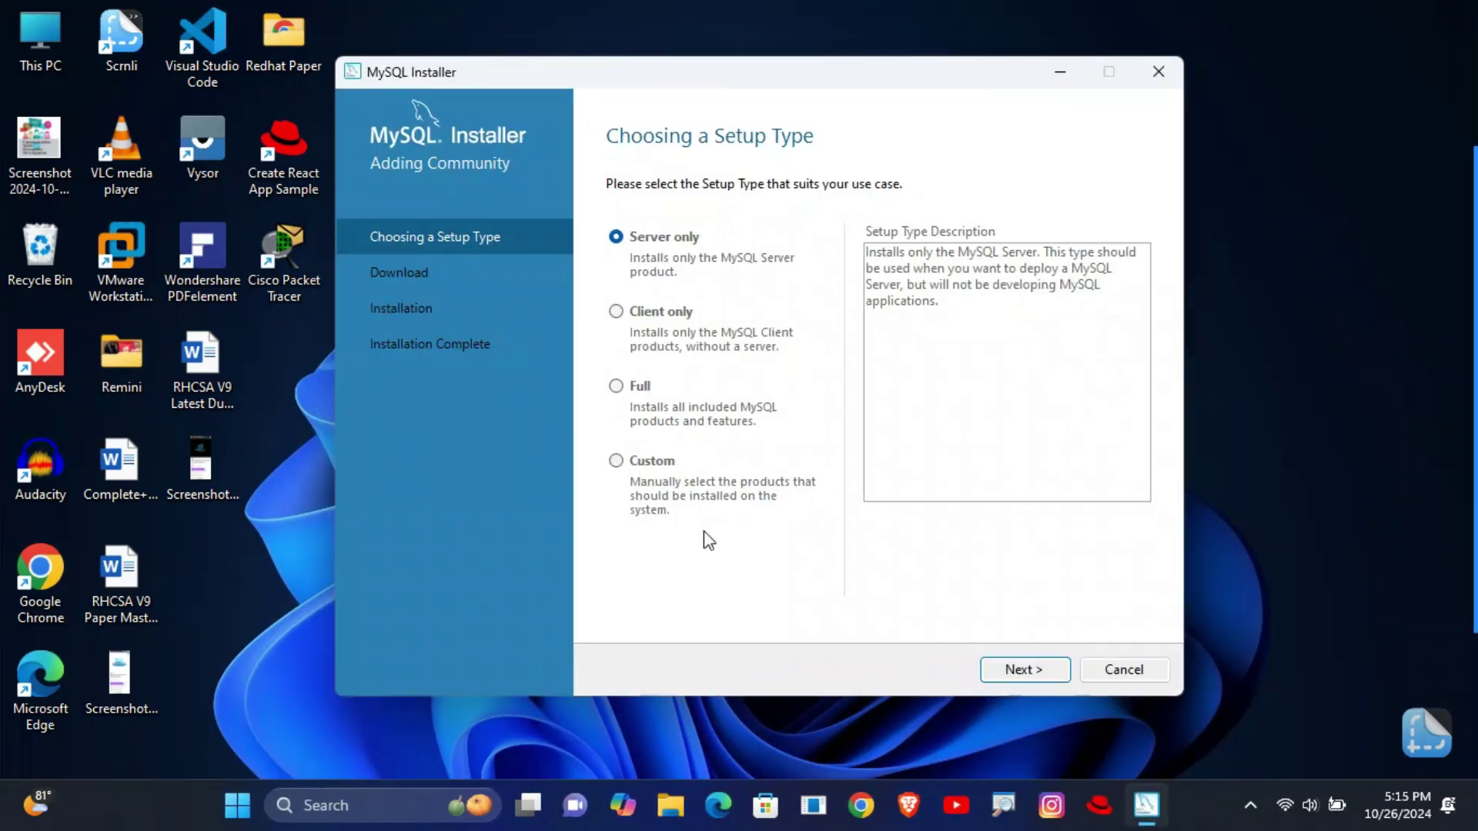
pyautogui.moveTo(582, 428); pyautogui.dragTo(838, 555)
pyautogui.click(653, 460)
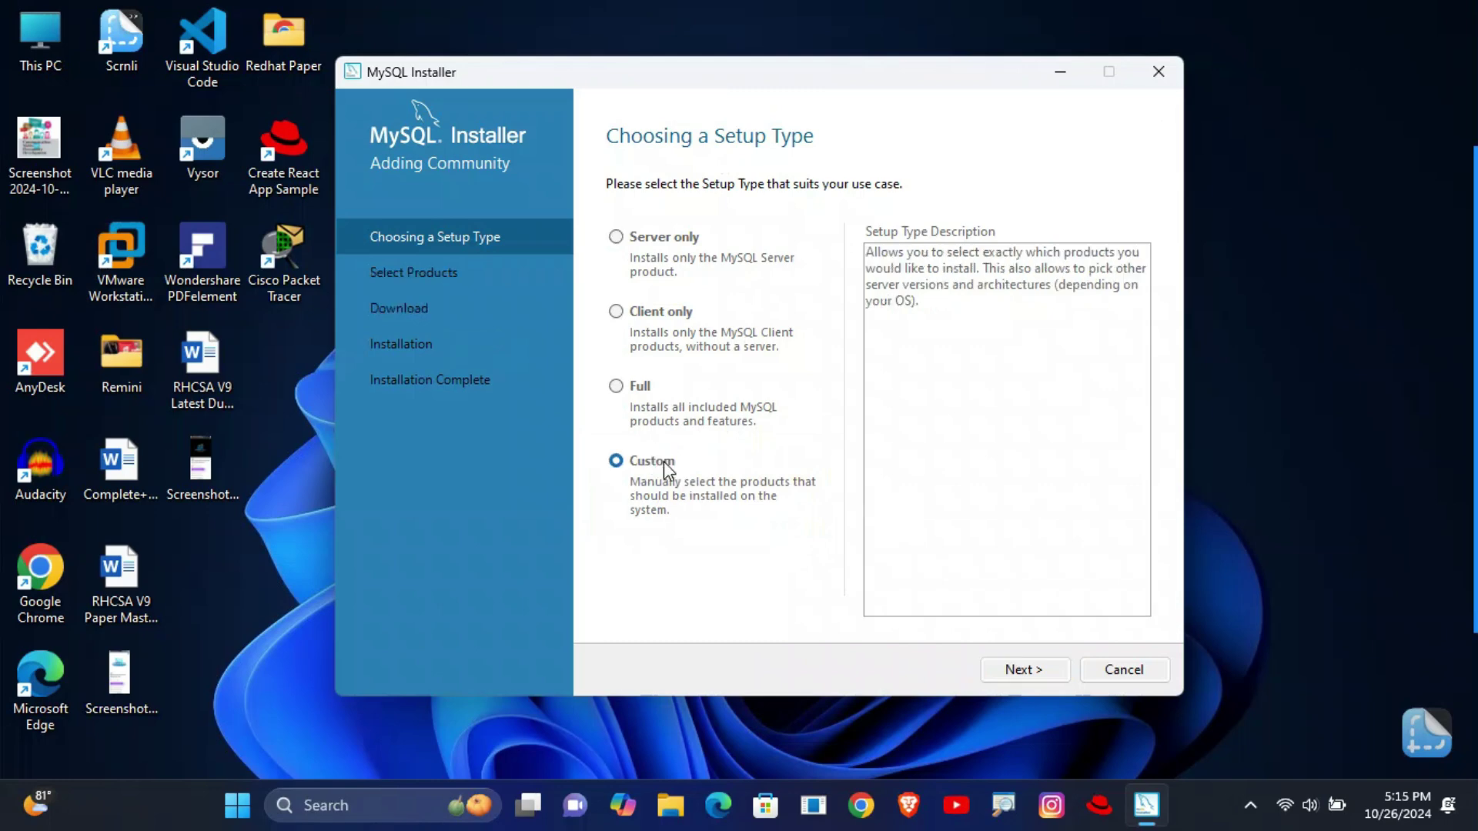
pyautogui.moveTo(961, 643); pyautogui.dragTo(1070, 704)
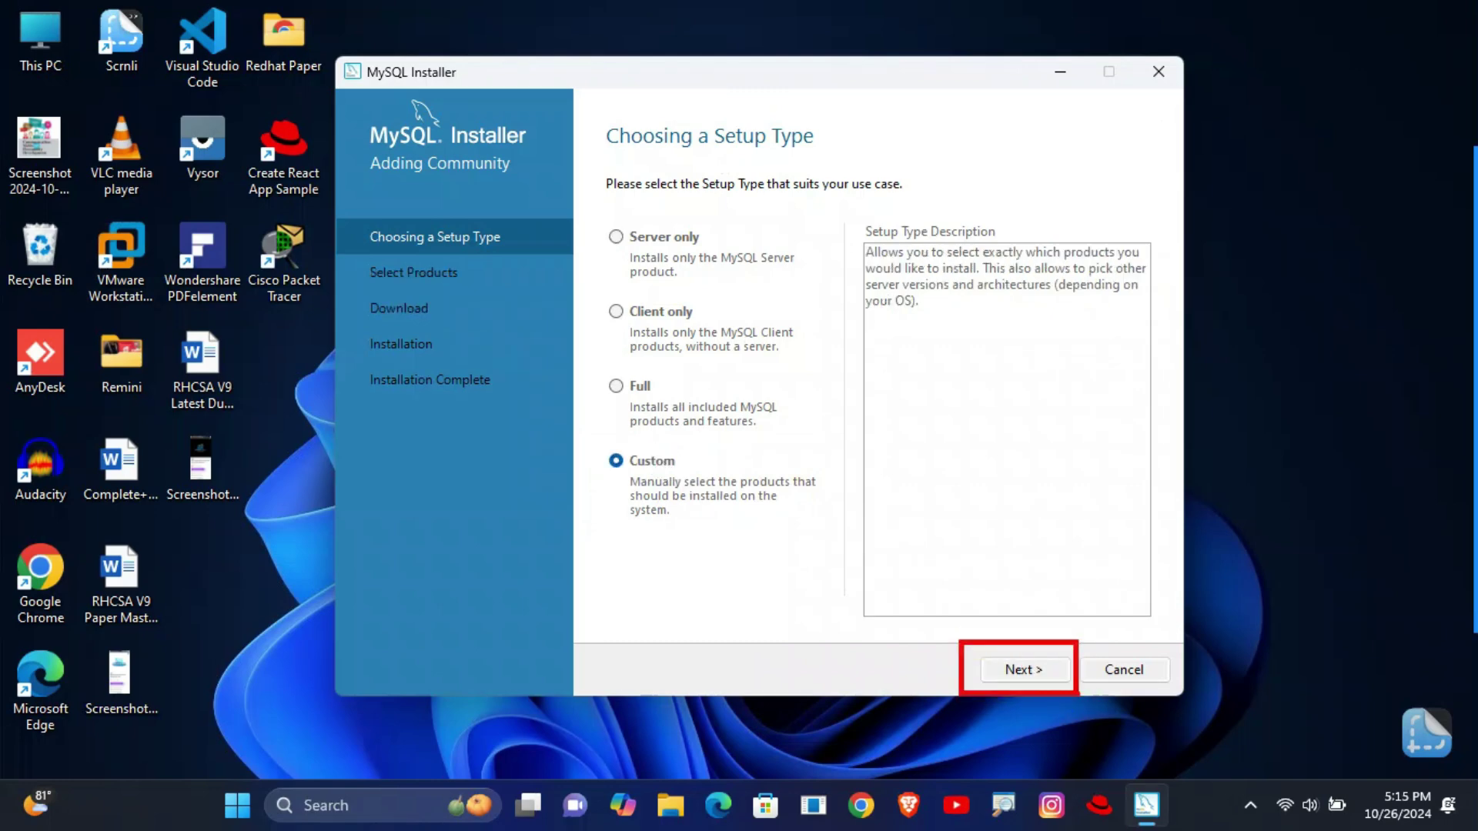
pyautogui.click(1029, 668)
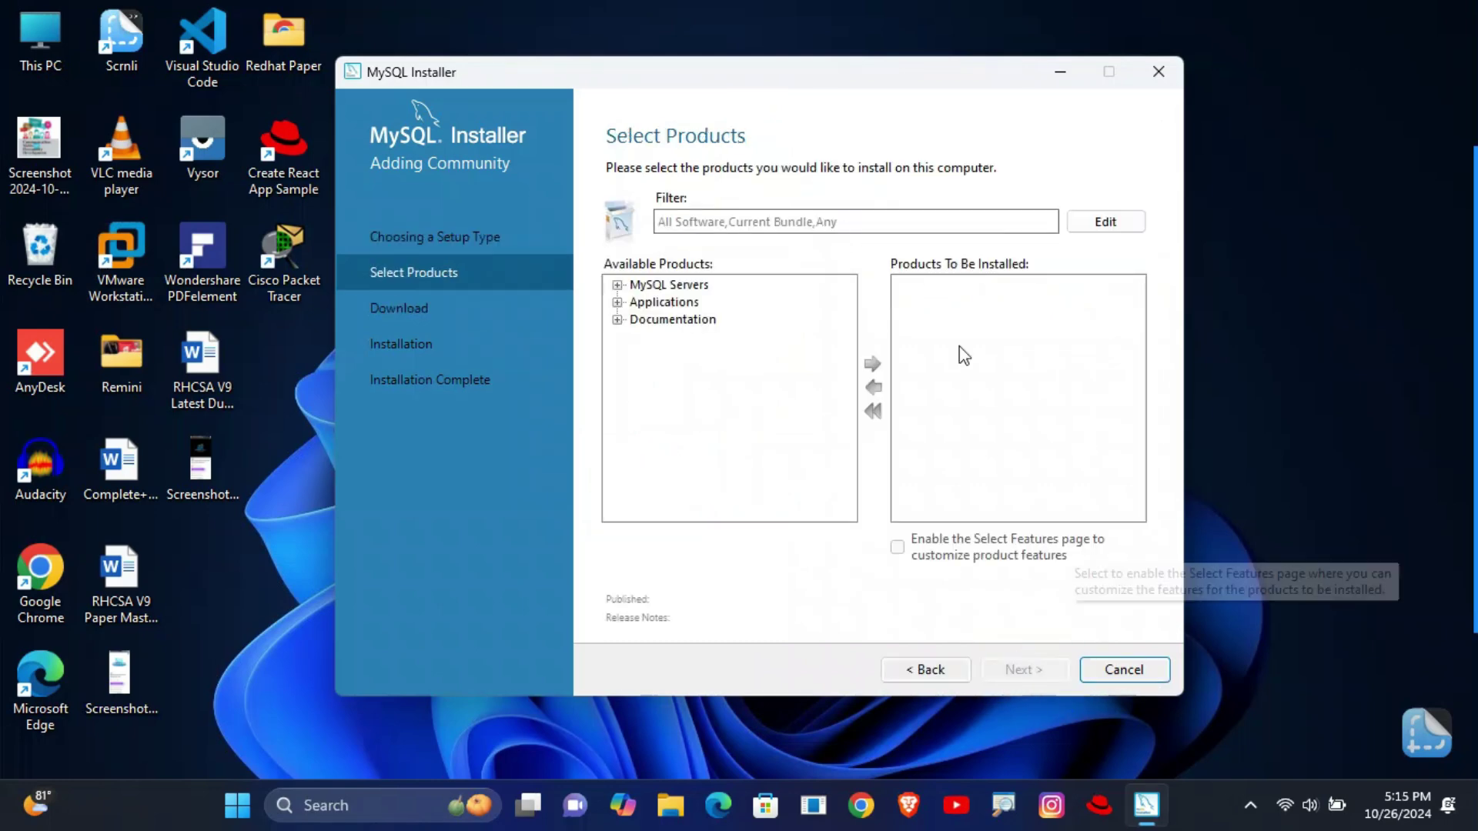
pyautogui.click(651, 77)
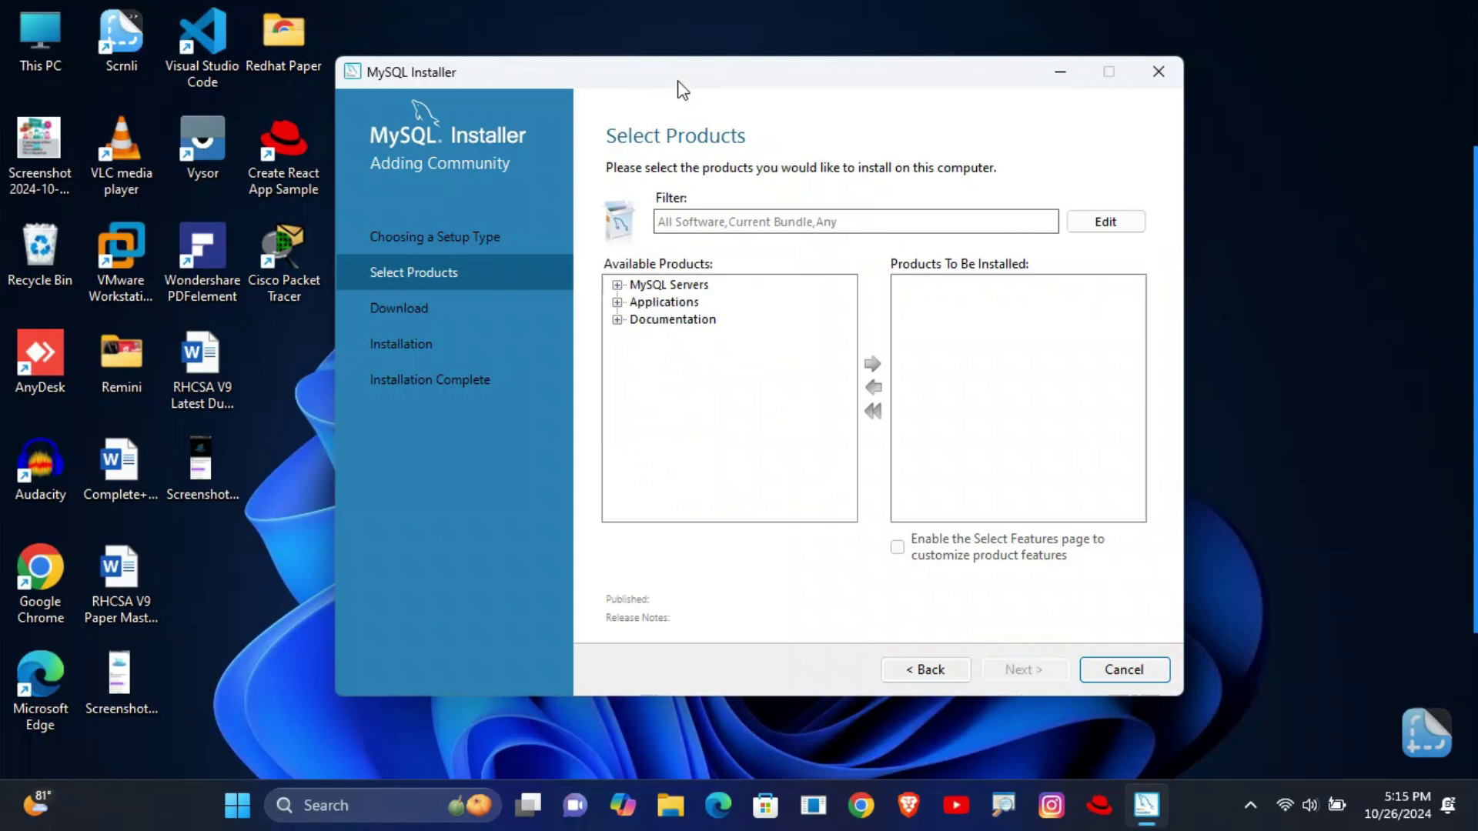
pyautogui.click(678, 81)
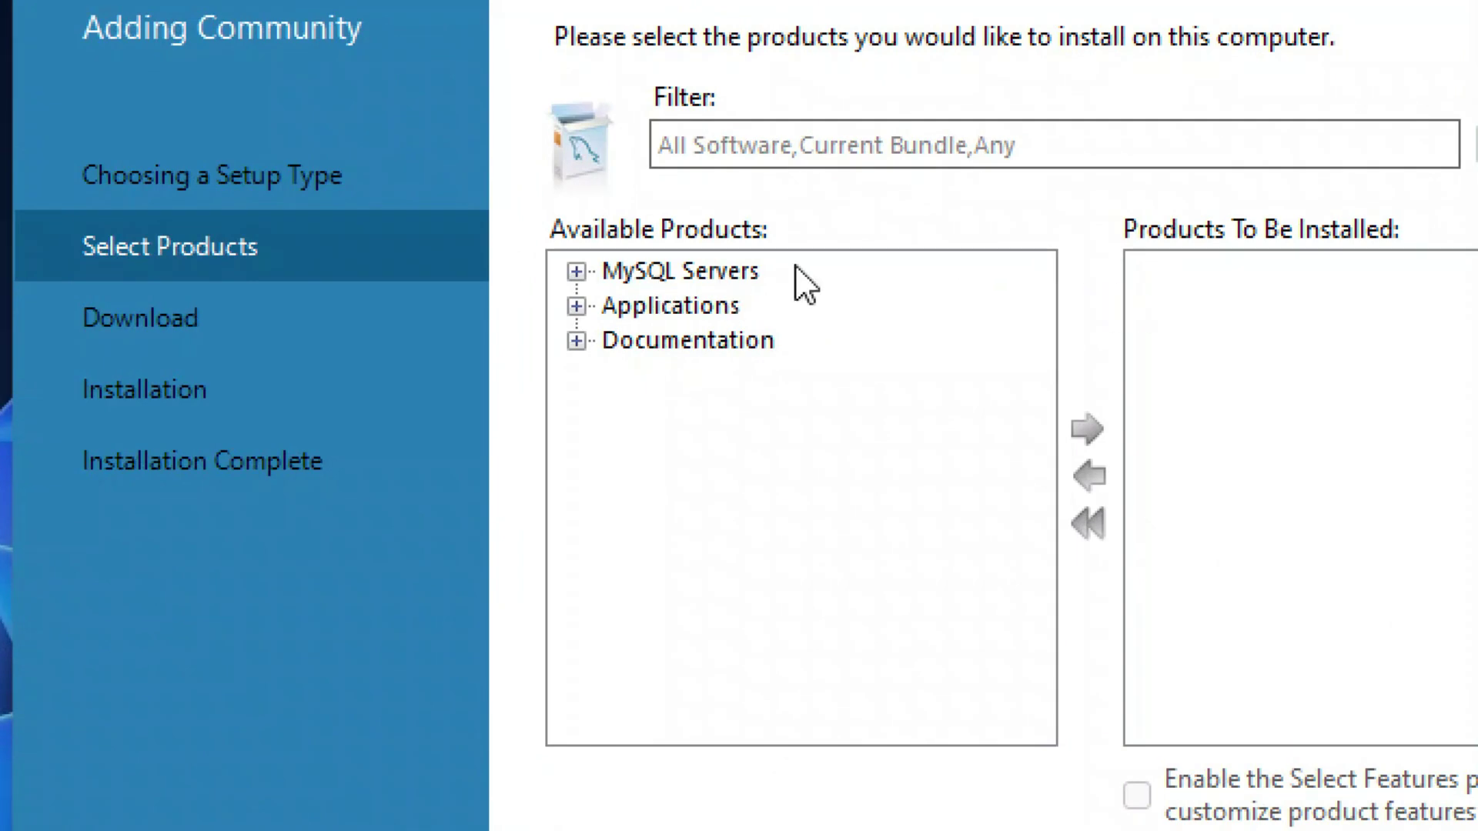
# - Queue MySQL Server 8.0.40 - X64 for installation
pyautogui.click(577, 272)
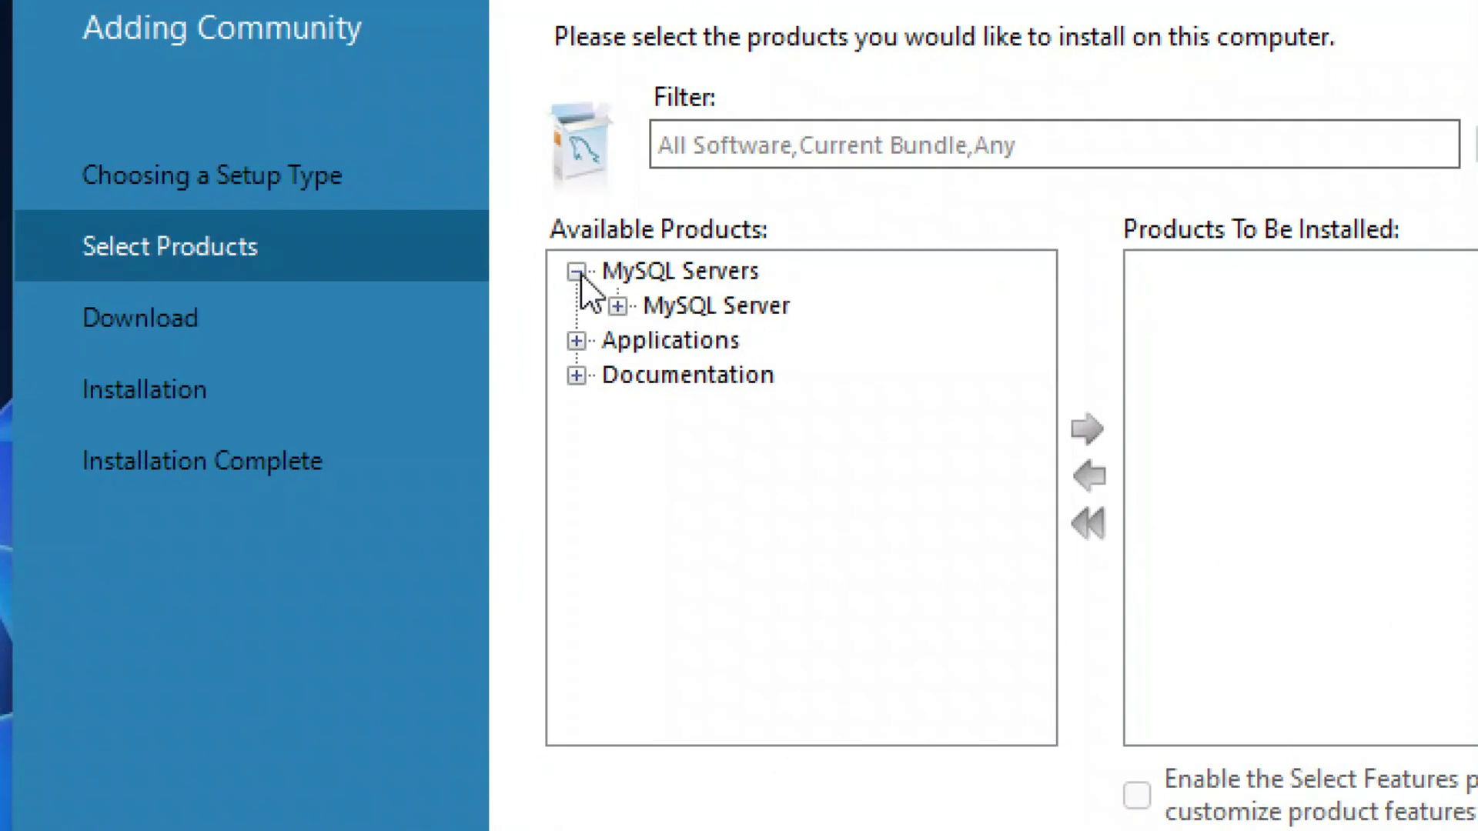
pyautogui.click(618, 307)
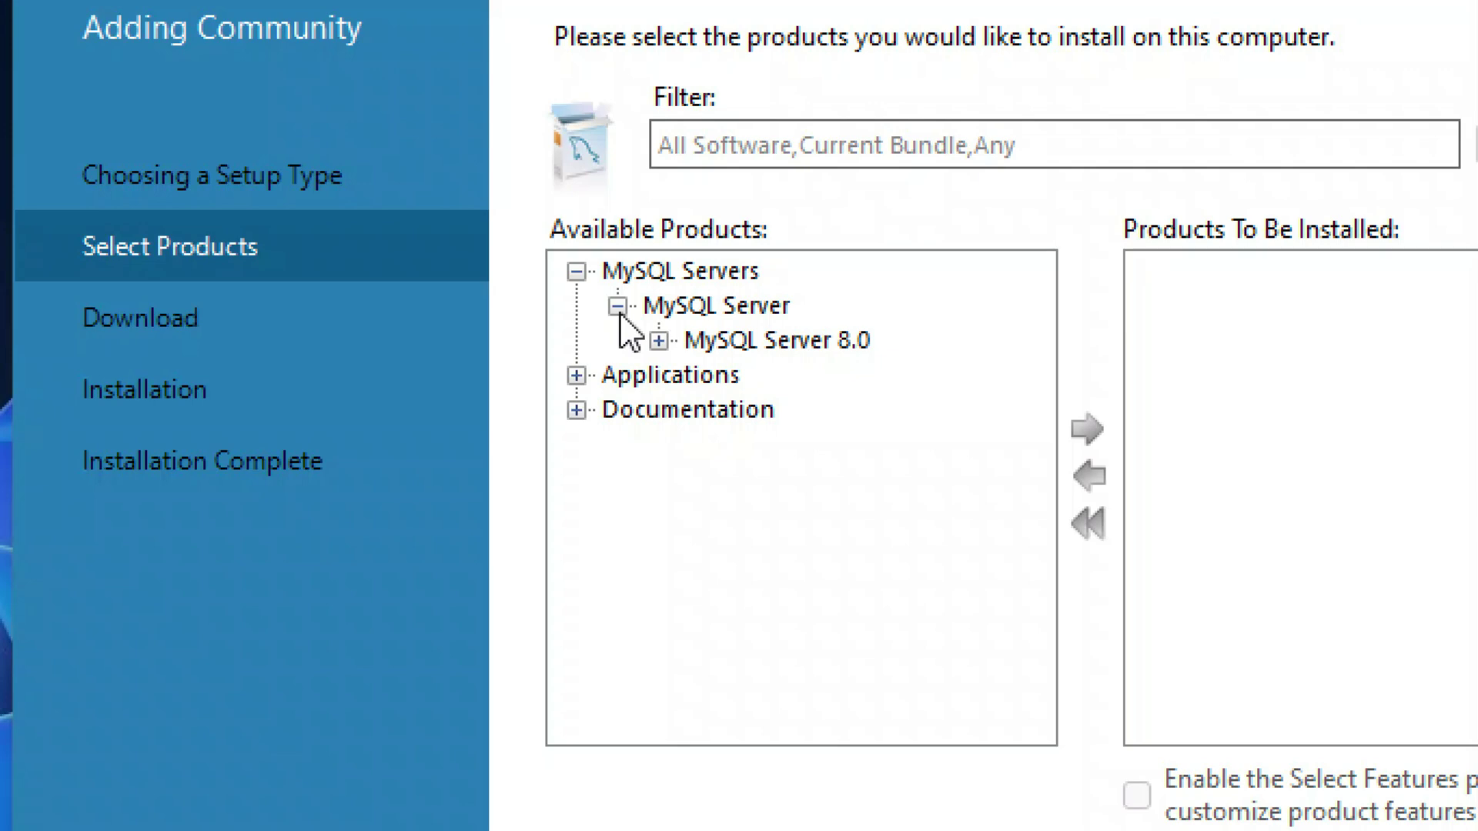
pyautogui.click(658, 341)
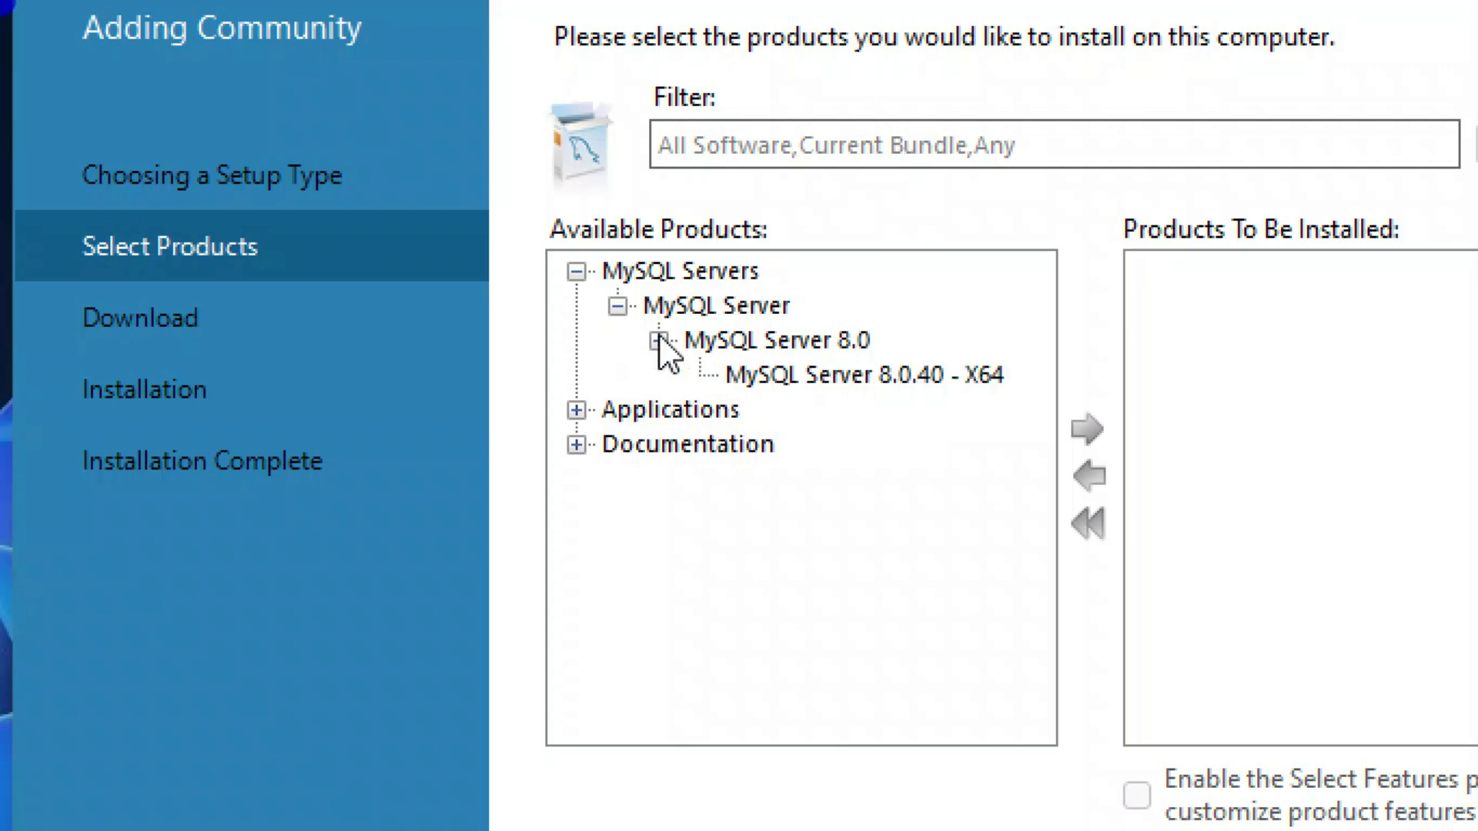
pyautogui.click(792, 377)
pyautogui.click(1085, 431)
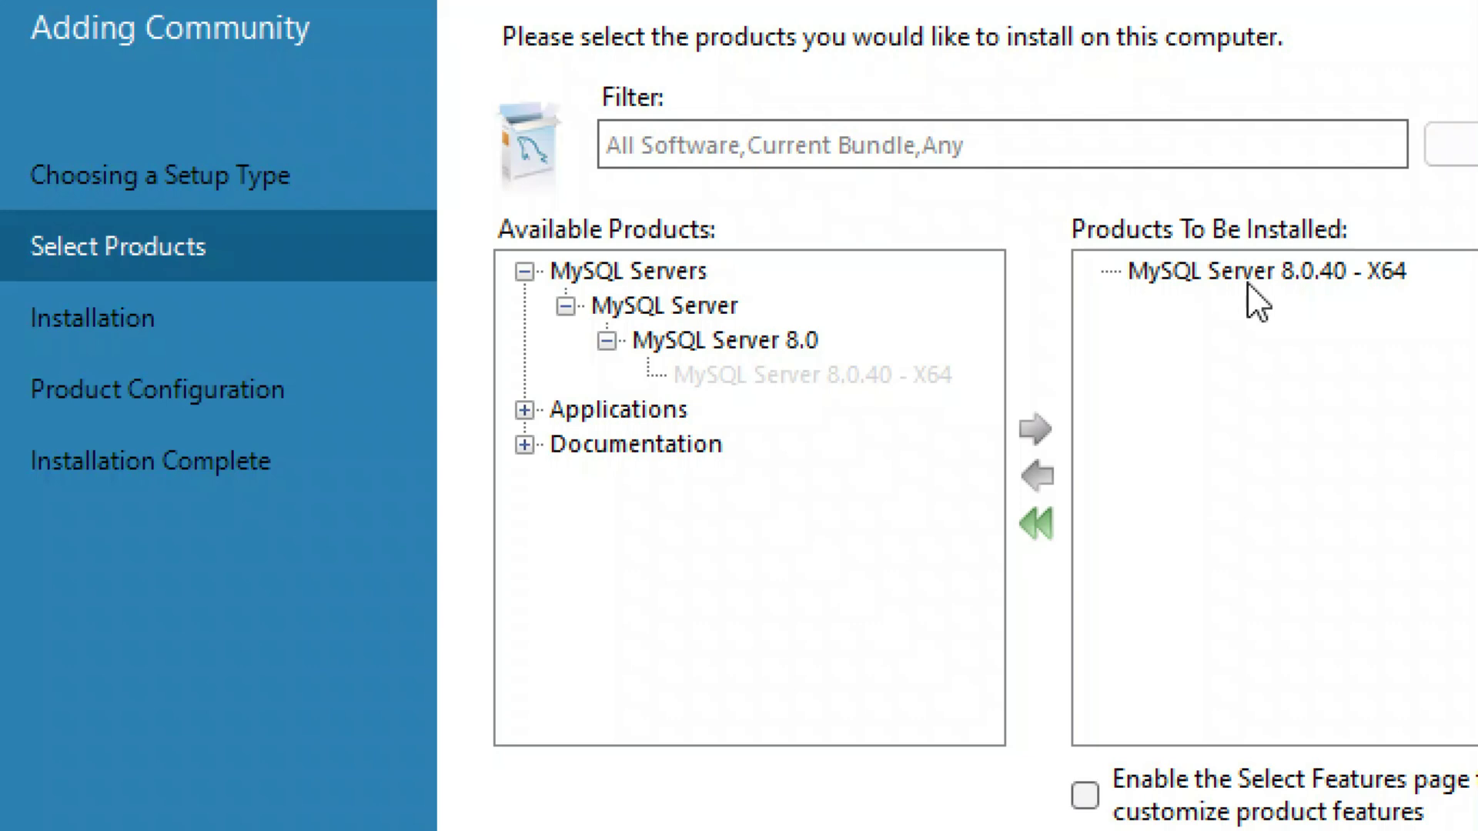
pyautogui.click(1250, 278)
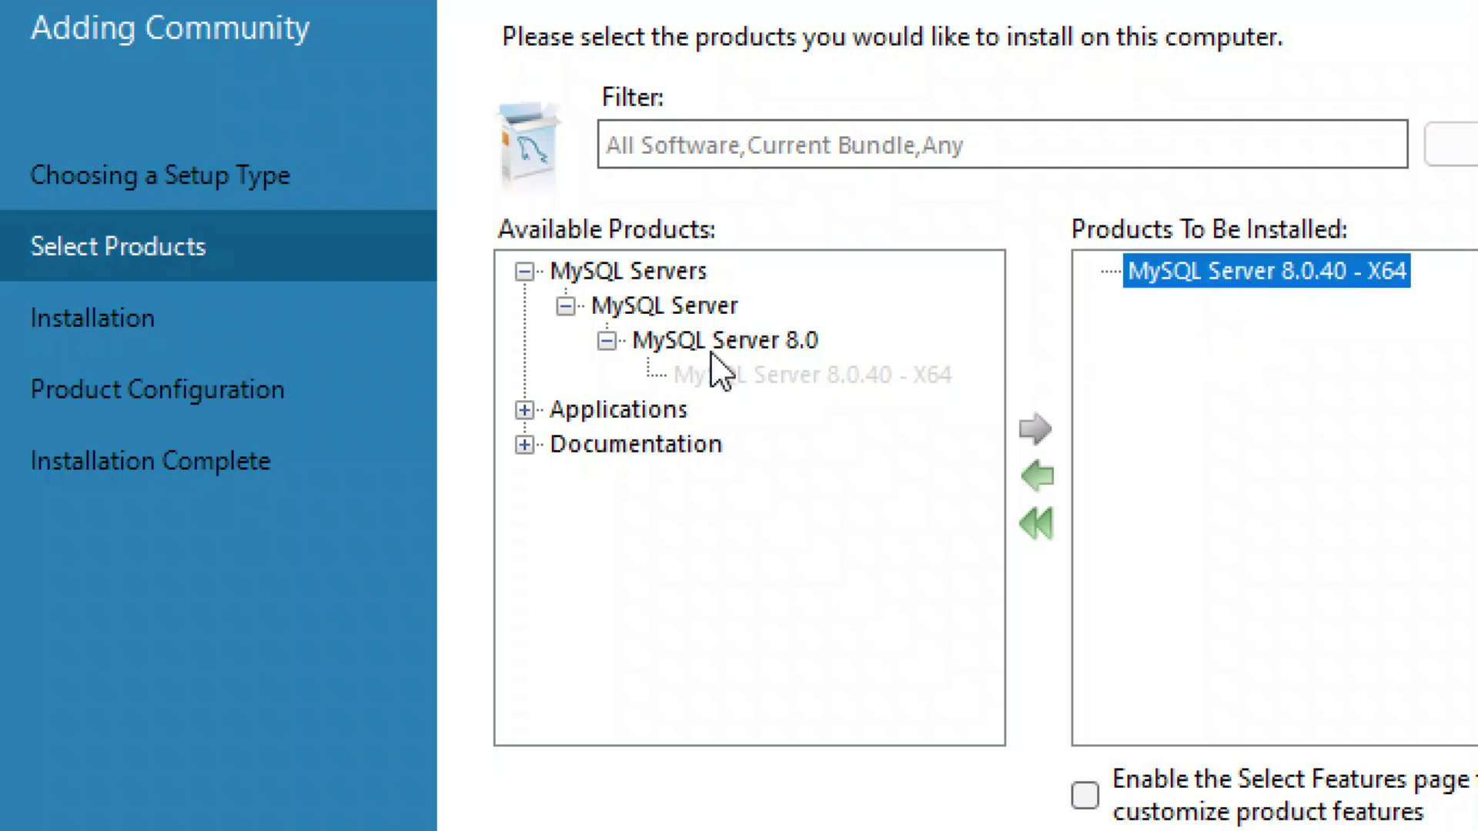
# - Queue MySQL Workbench 8.0.40 - X64 from the Applications group
pyautogui.click(525, 270)
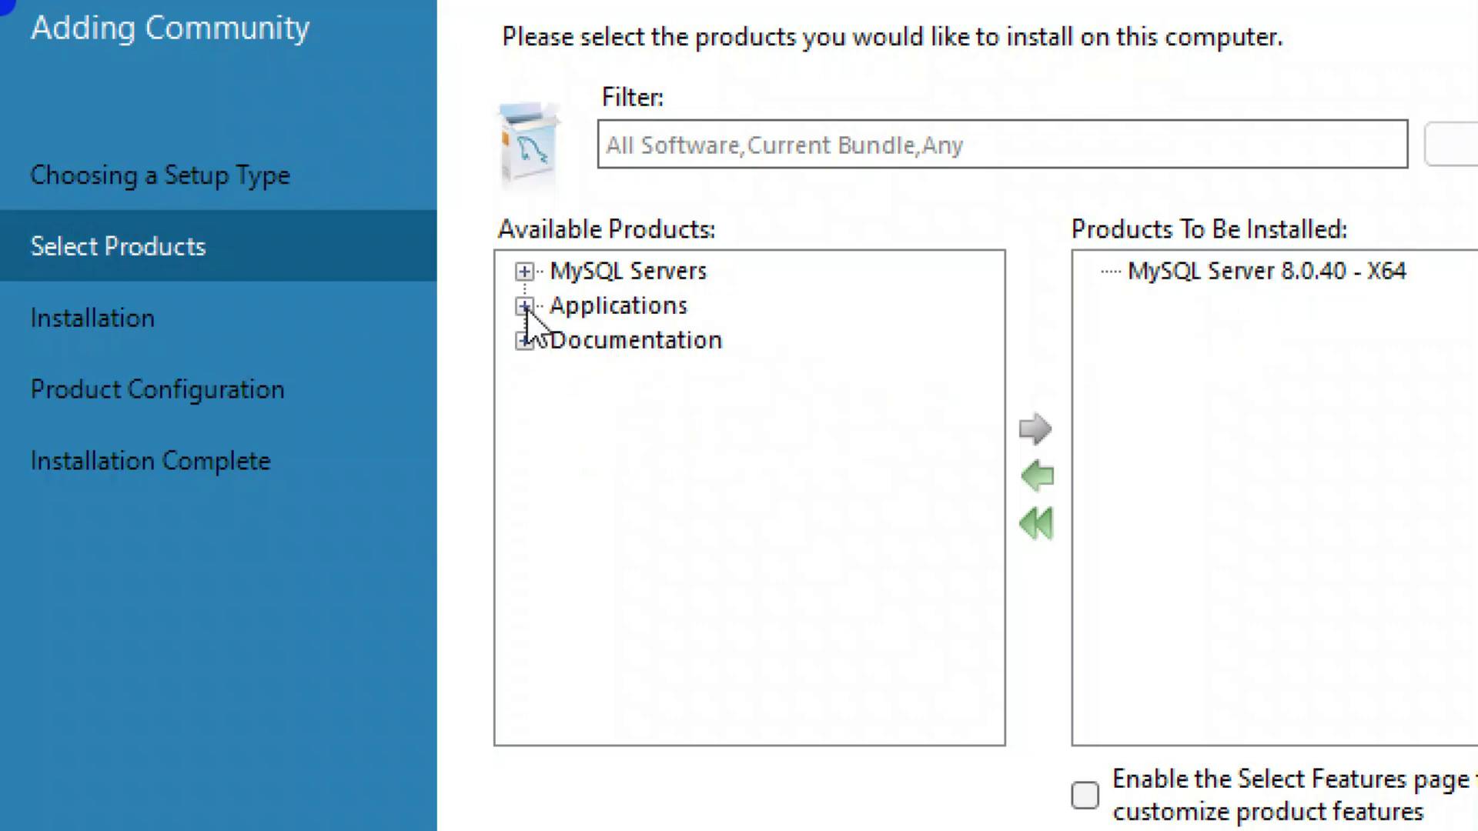
pyautogui.click(525, 307)
pyautogui.click(569, 339)
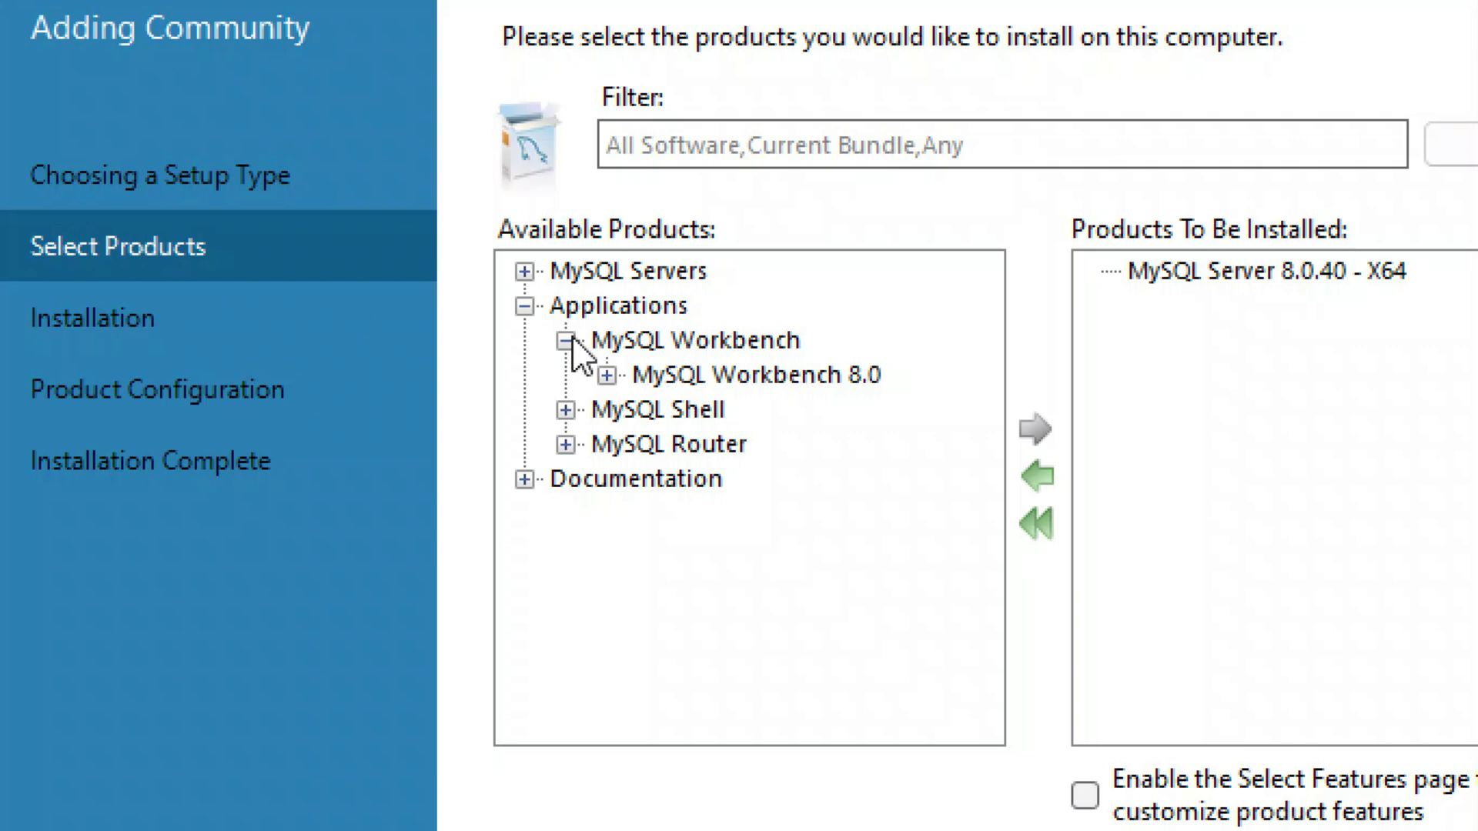
pyautogui.click(608, 376)
pyautogui.click(798, 412)
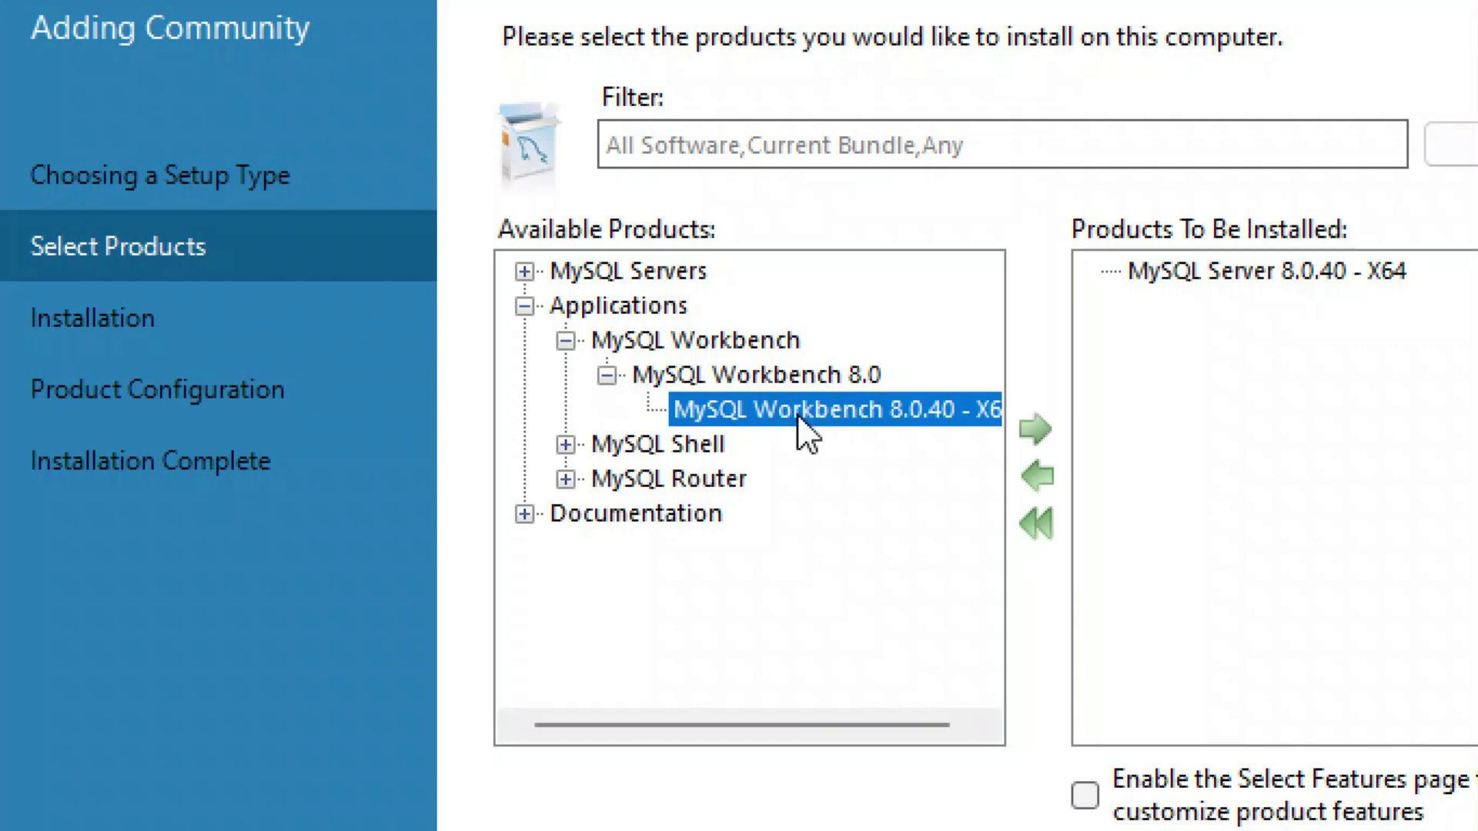
pyautogui.click(1049, 425)
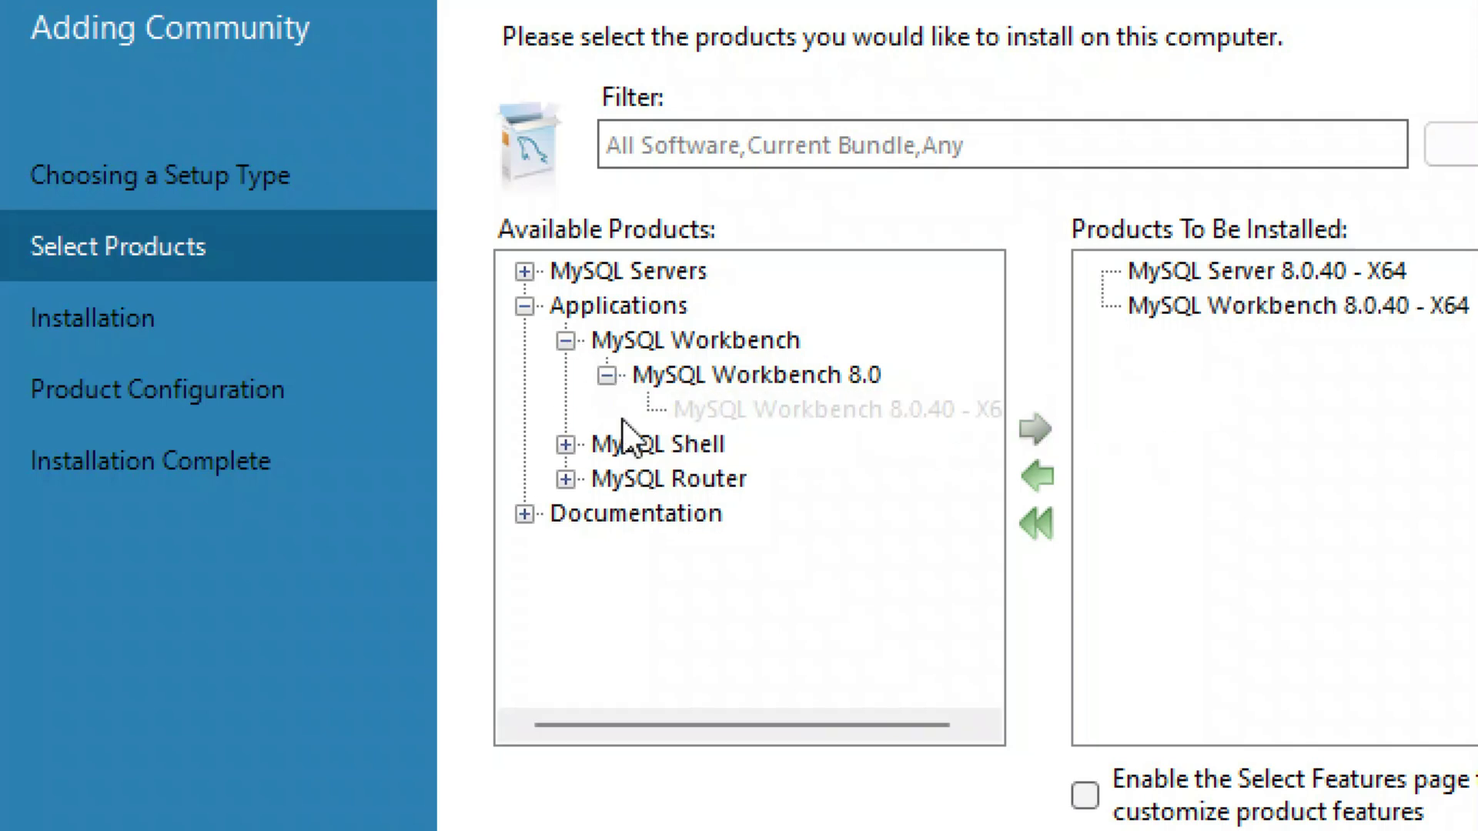
# - Queue MySQL Shell 8.0.40 - X64 for installation
pyautogui.click(524, 307)
pyautogui.click(525, 306)
pyautogui.click(565, 445)
pyautogui.doubleClick(658, 480)
pyautogui.click(754, 513)
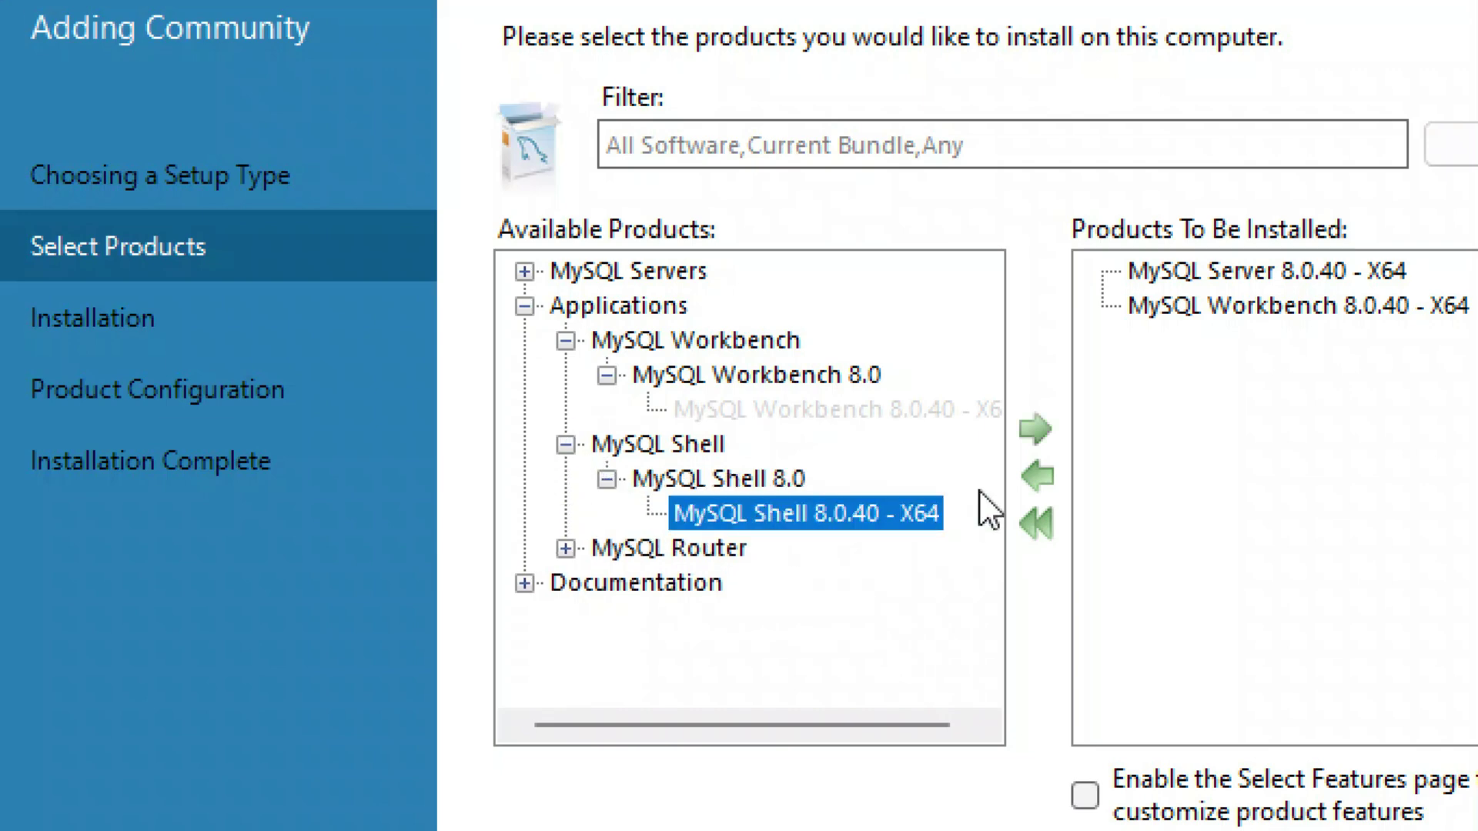
pyautogui.click(1032, 427)
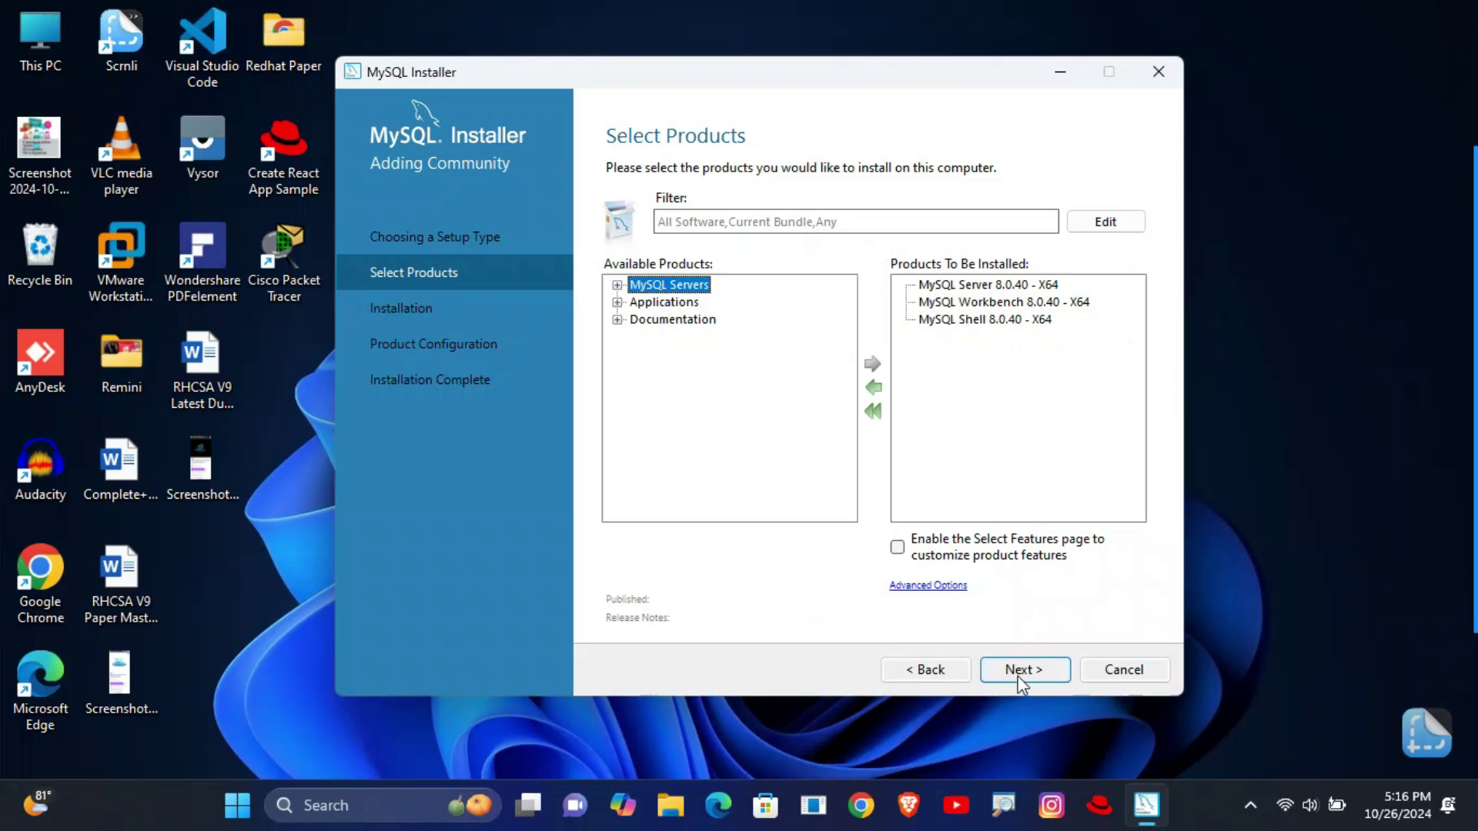
# - Install the queued Server, Workbench and Shell 8.0.40 products and proceed to Product Configuration
pyautogui.click(1020, 674)
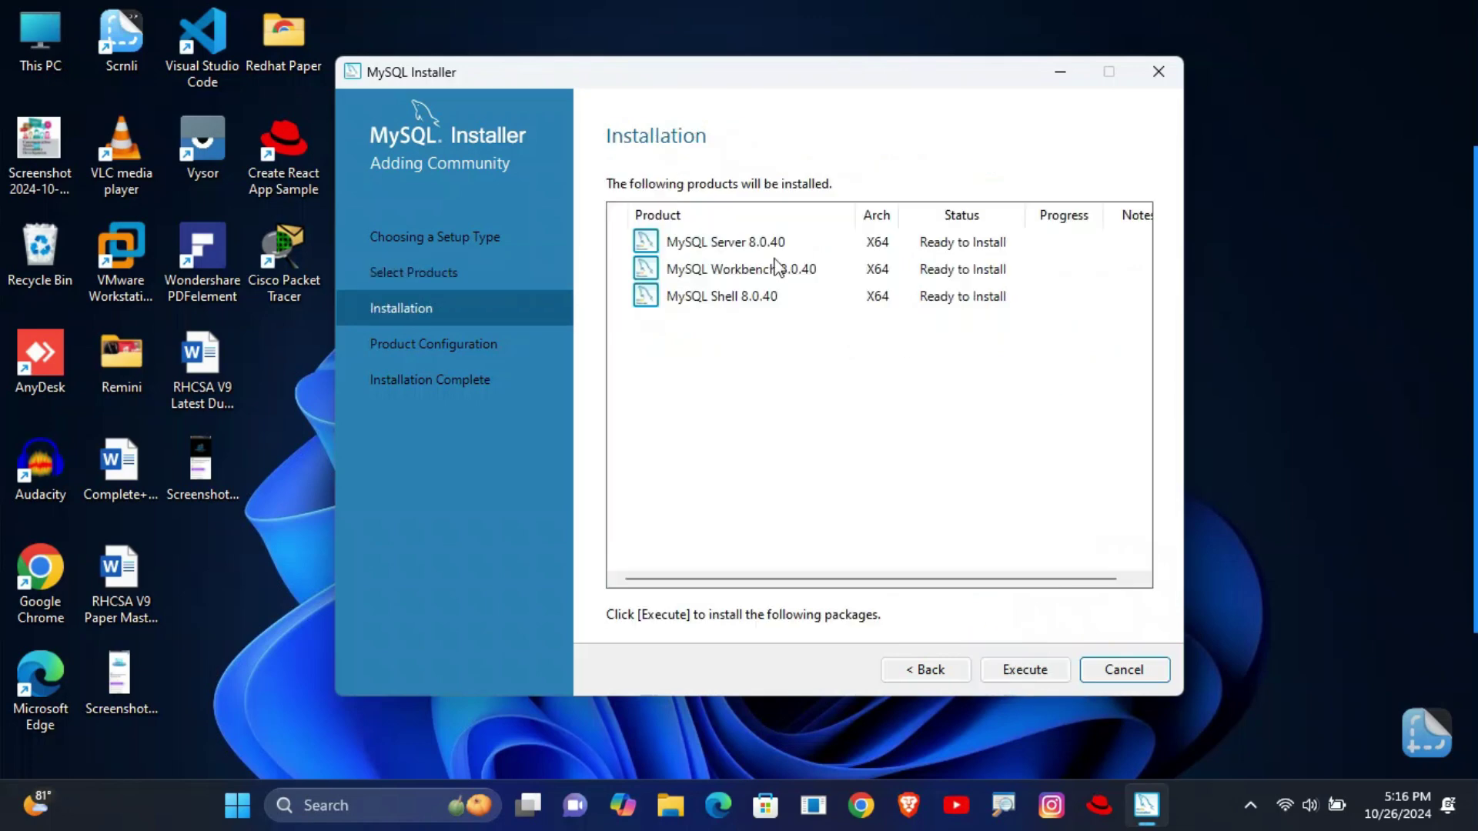
pyautogui.click(933, 271)
pyautogui.click(947, 297)
pyautogui.click(946, 320)
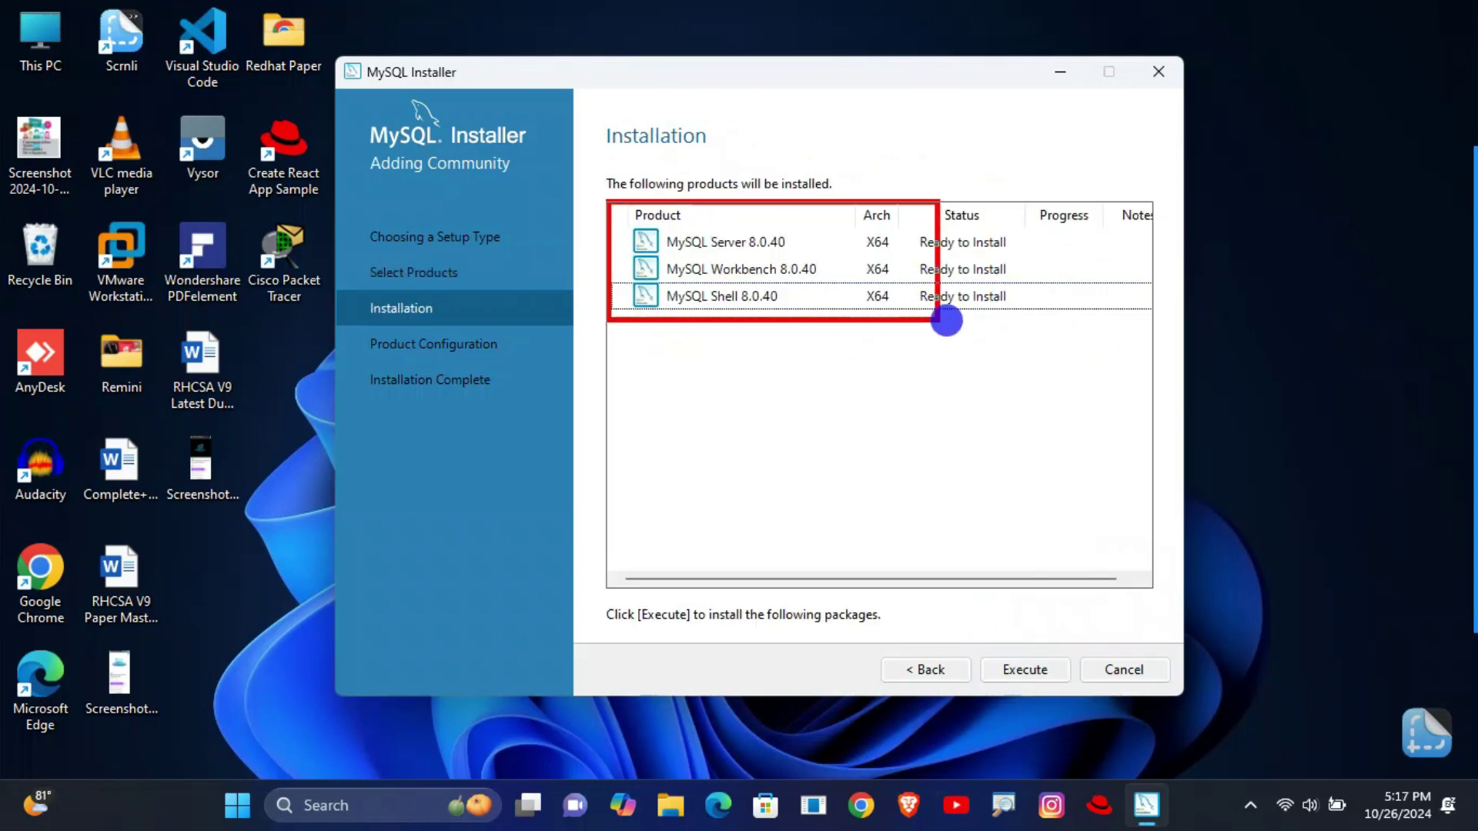
pyautogui.click(1025, 670)
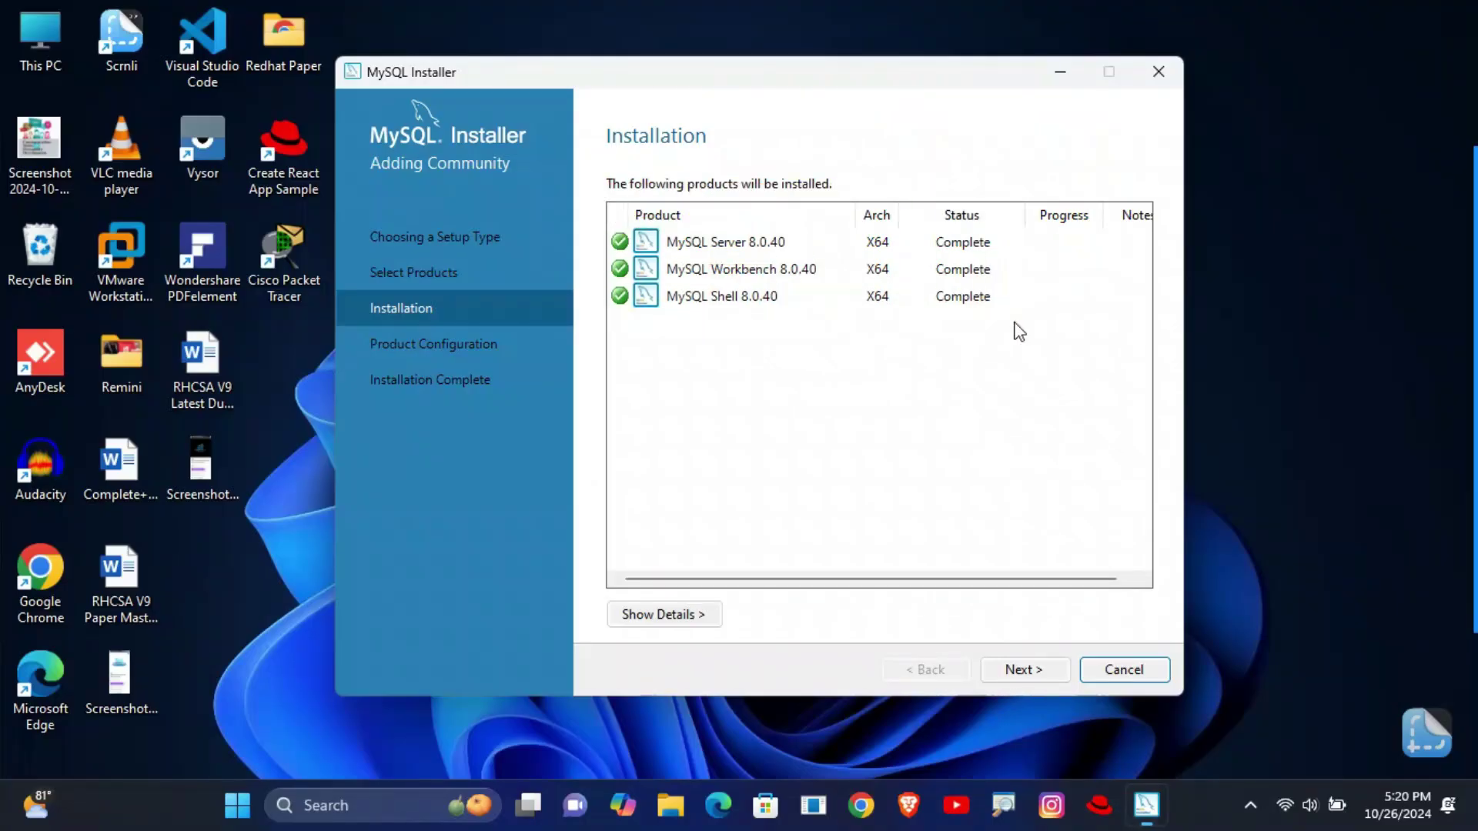
pyautogui.click(1022, 671)
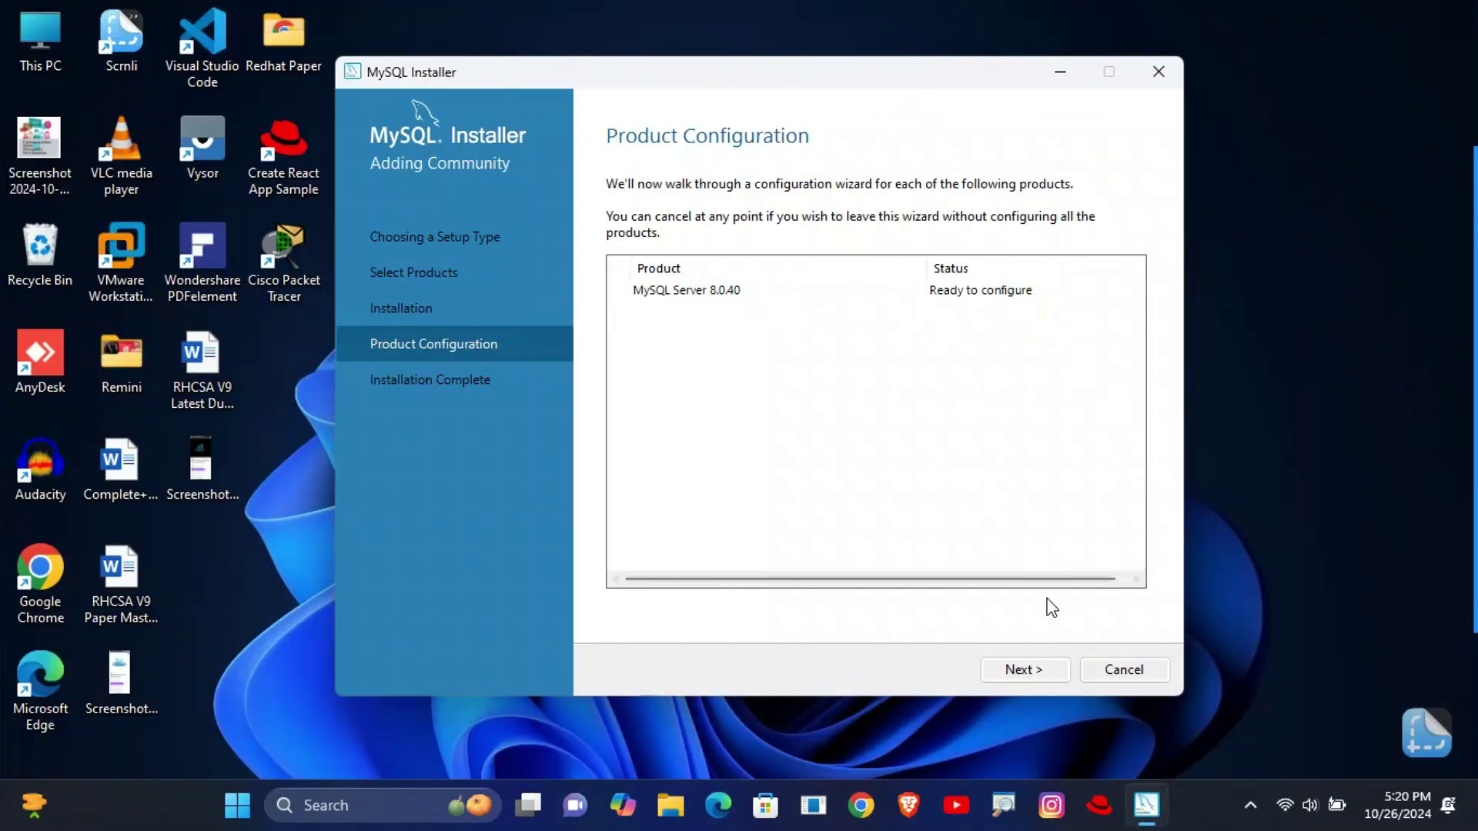
# - Configure MySQL Server 8.0.40 as Development Computer on port 3306 with strong password encryption
pyautogui.click(1033, 671)
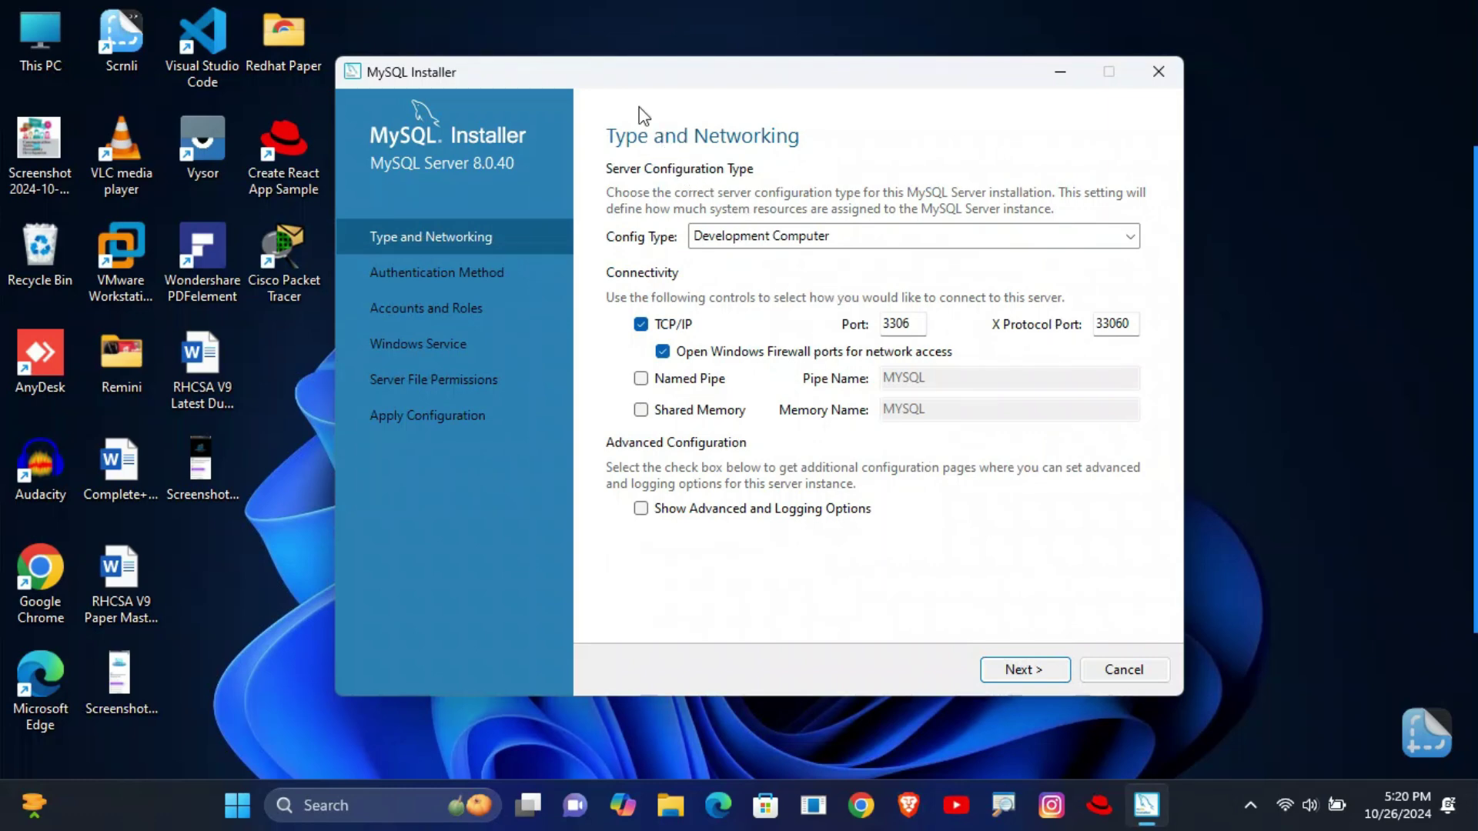
pyautogui.moveTo(594, 110); pyautogui.dragTo(814, 165)
pyautogui.click(1022, 671)
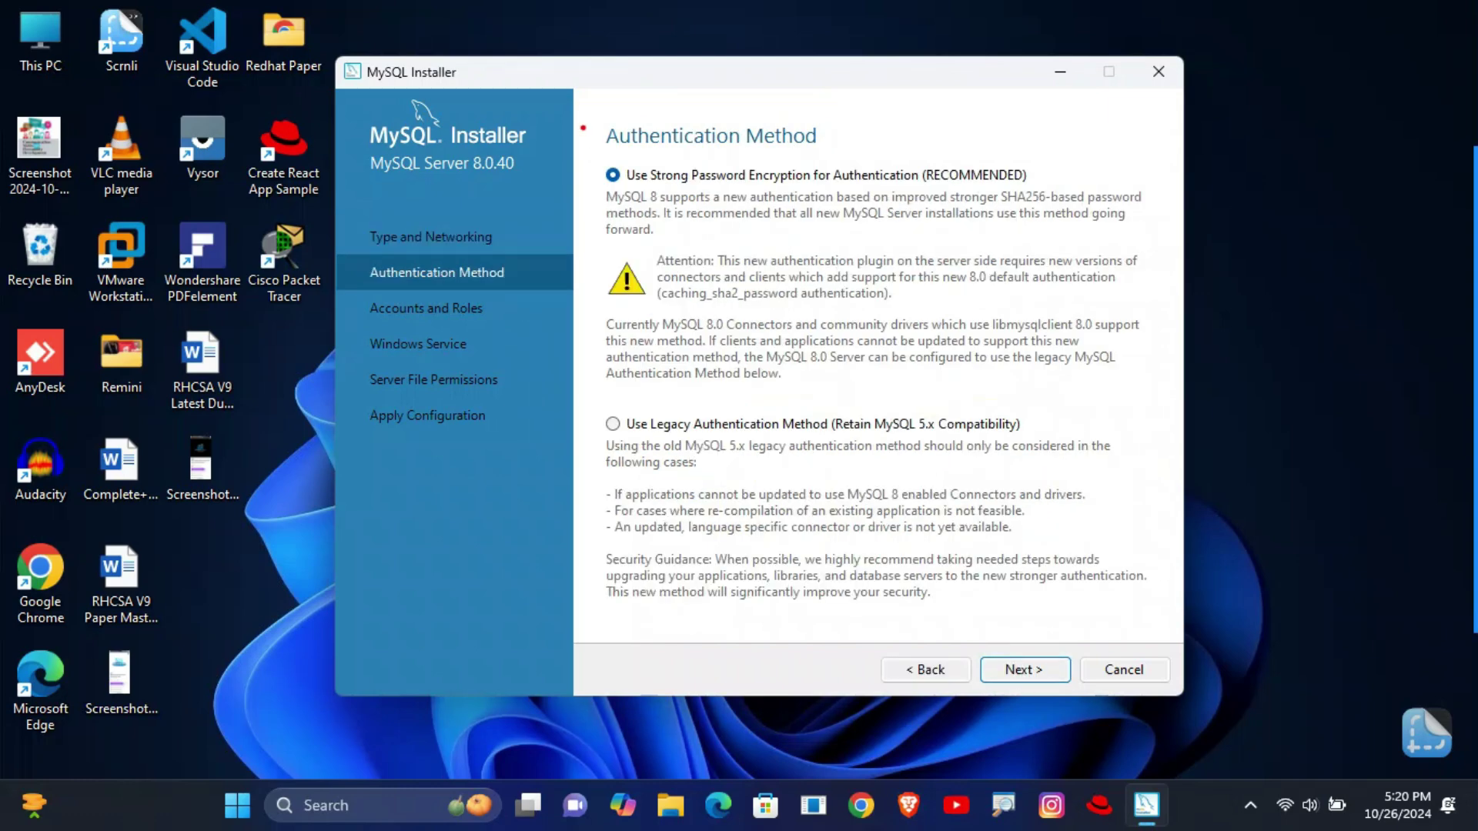
pyautogui.moveTo(599, 158)
pyautogui.mouseDown()
pyautogui.moveTo(893, 231)
pyautogui.moveTo(1054, 223)
pyautogui.mouseUp()
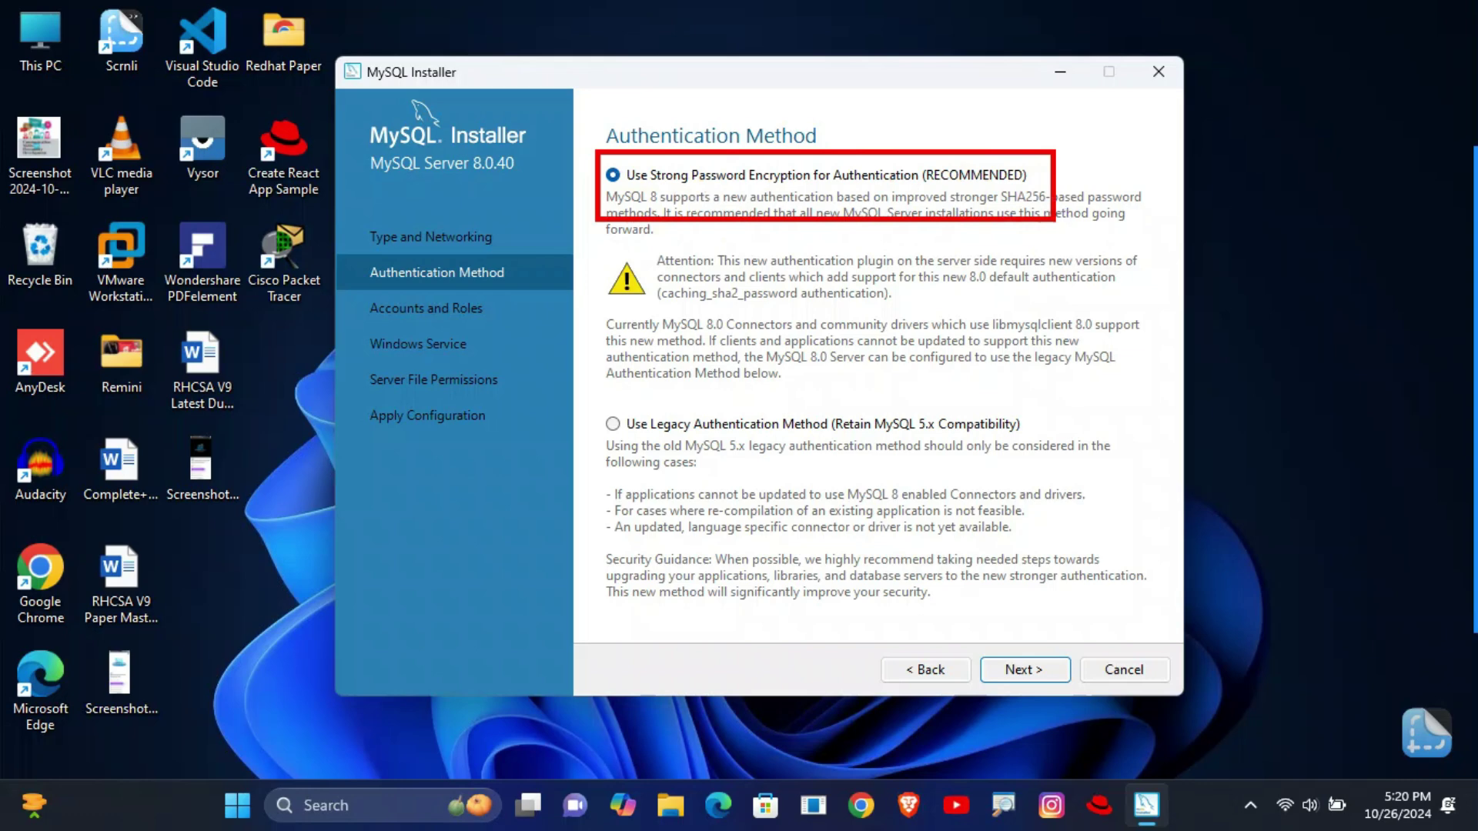
pyautogui.press('Escape')
pyautogui.click(613, 175)
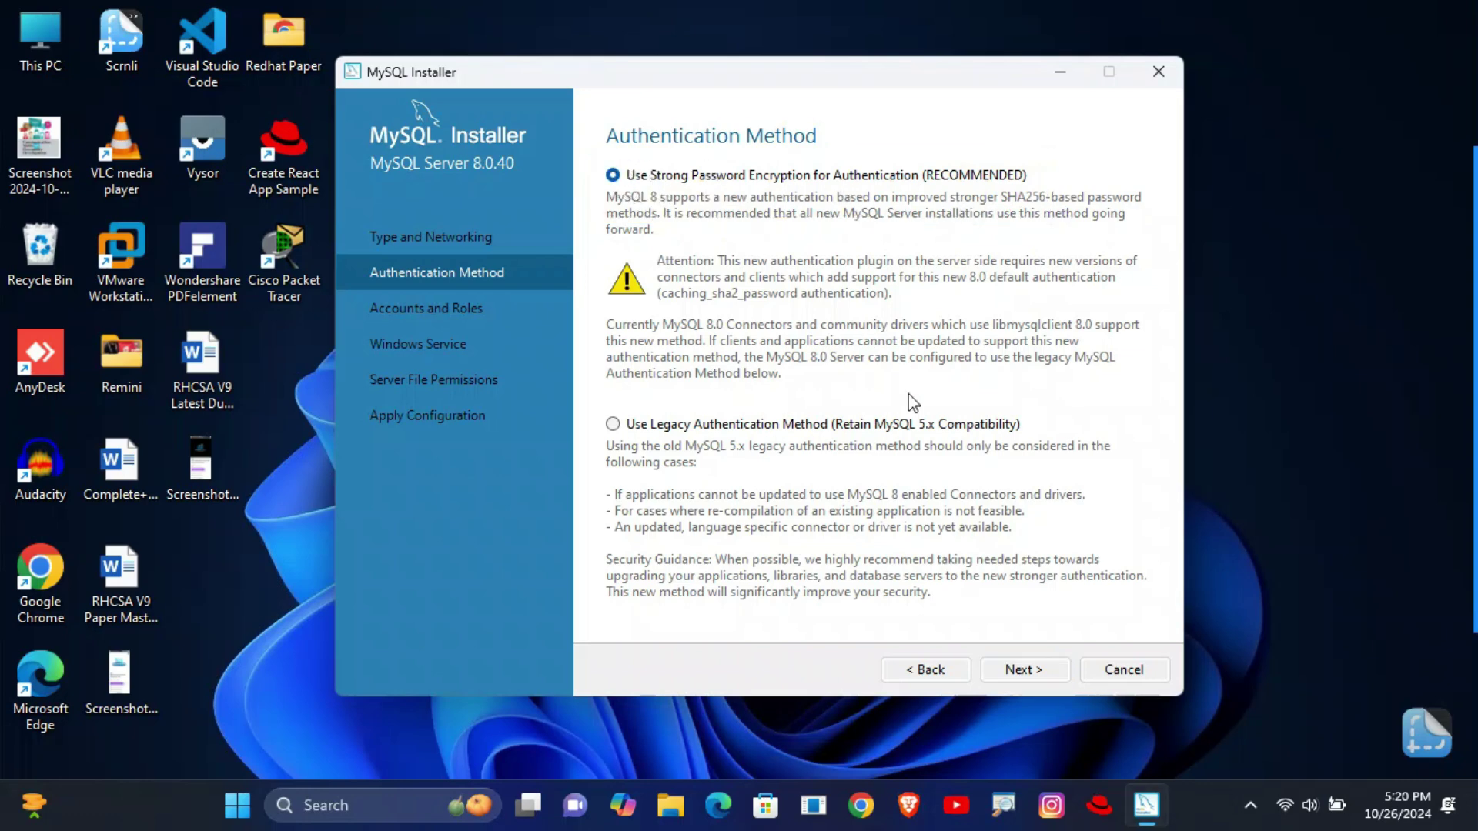
pyautogui.click(1022, 671)
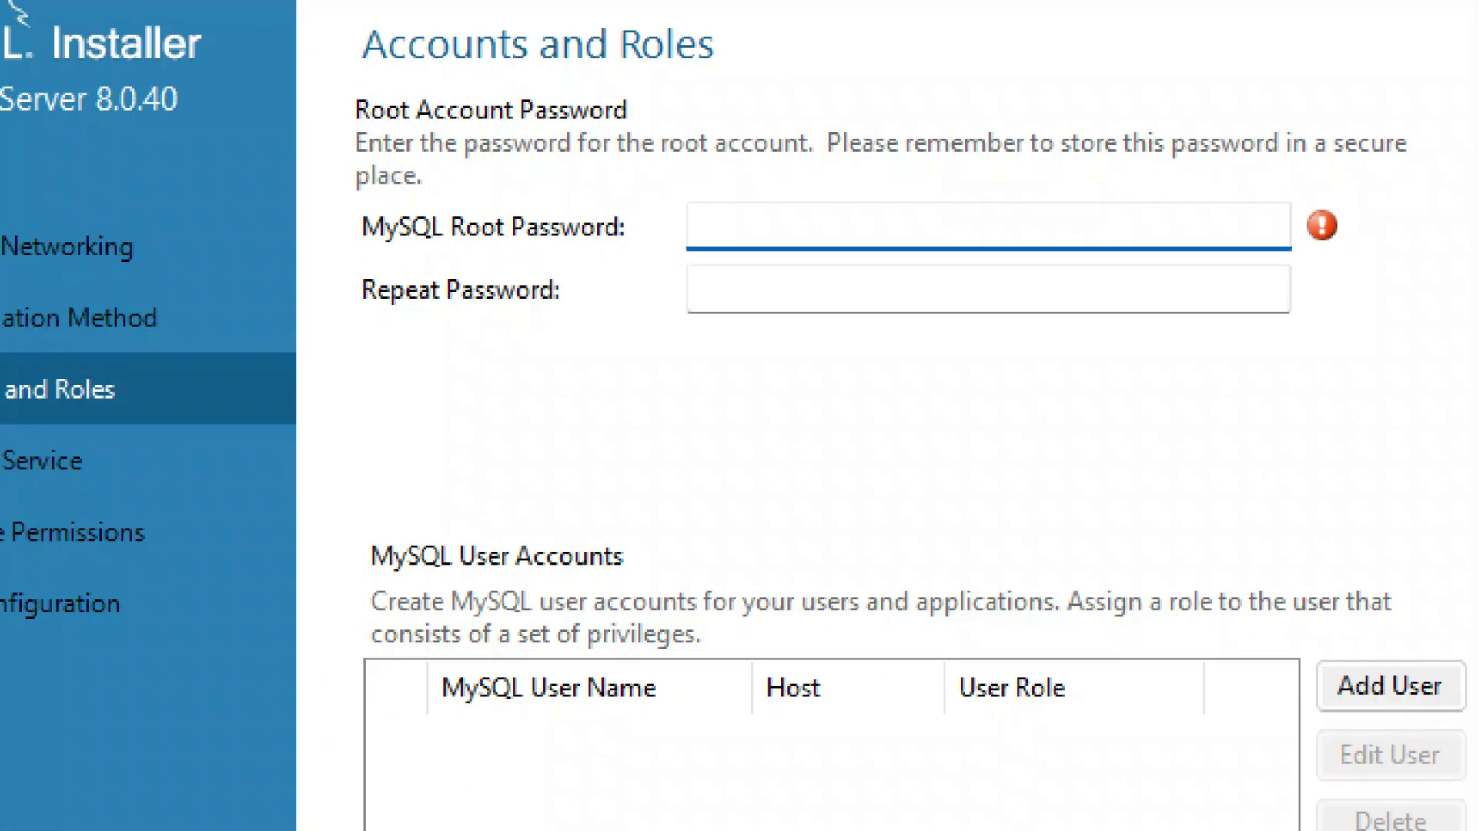
# - Enter the strong root account password and repeat it in the confirmation field
pyautogui.write('Mysql@@@###1')
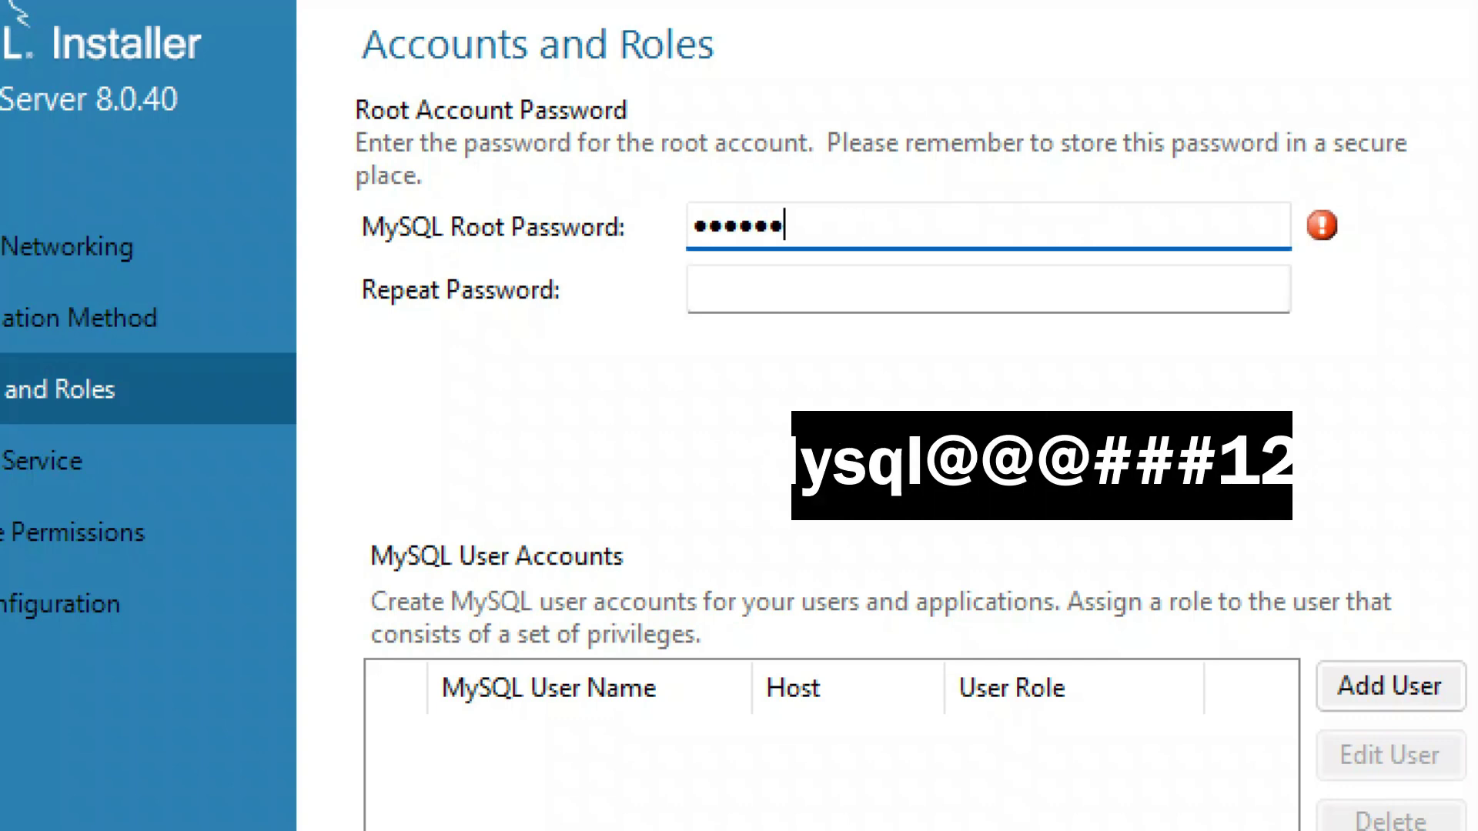
pyautogui.write('23')
pyautogui.press('Tab')
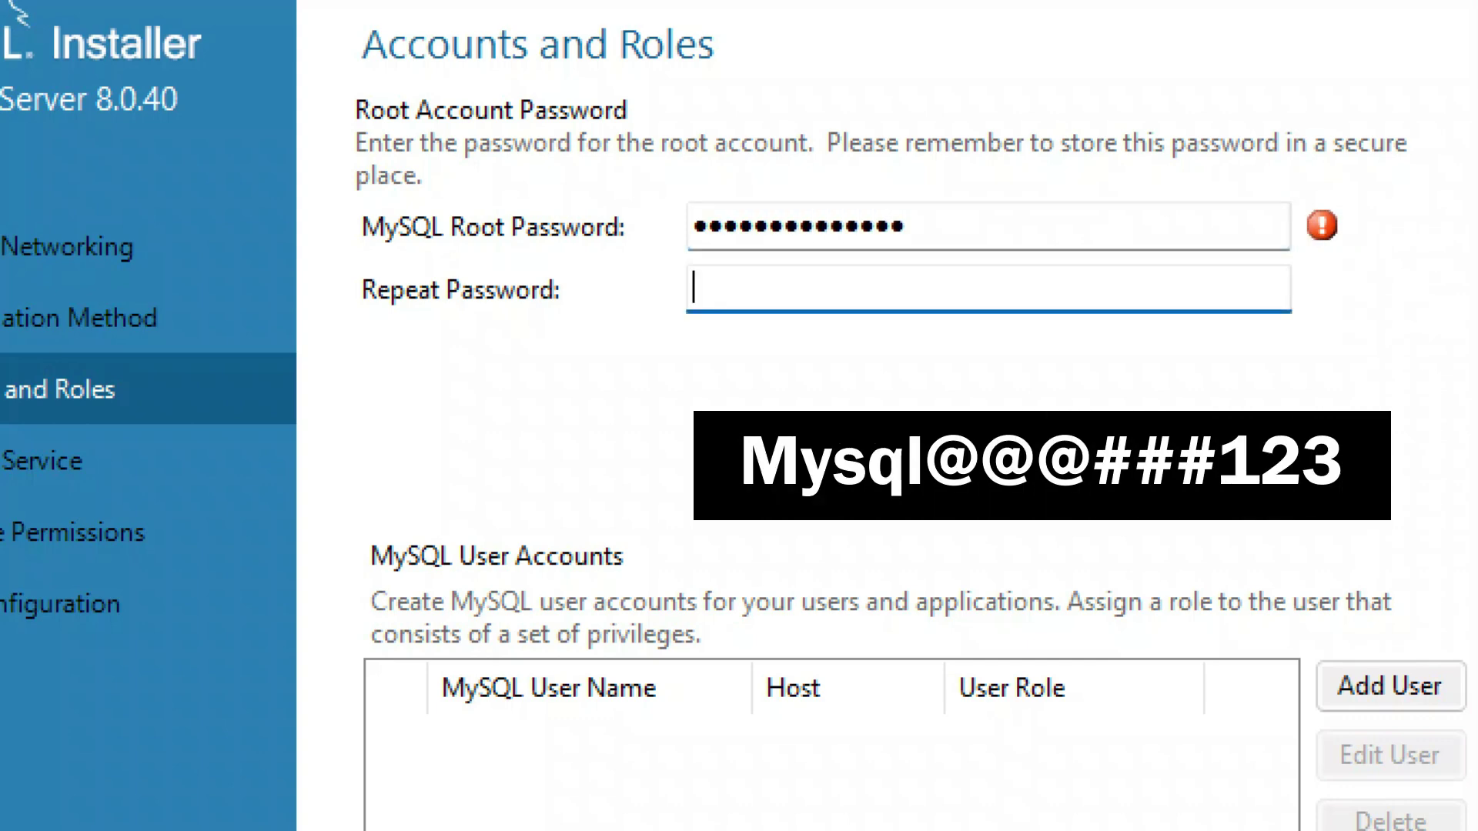
pyautogui.write('Mysql@@@###123')
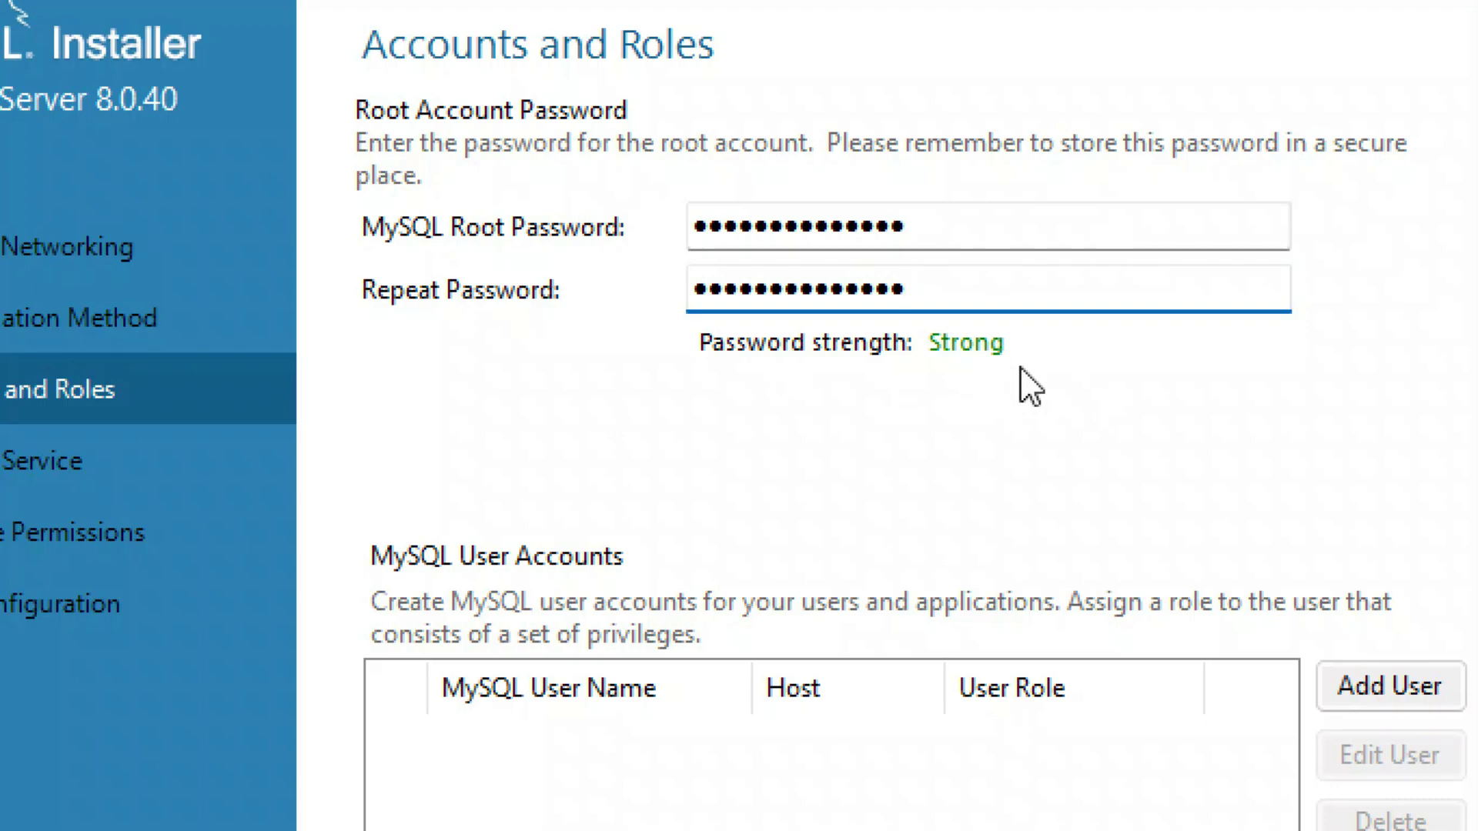
pyautogui.hotkey('ctrl', 'a')
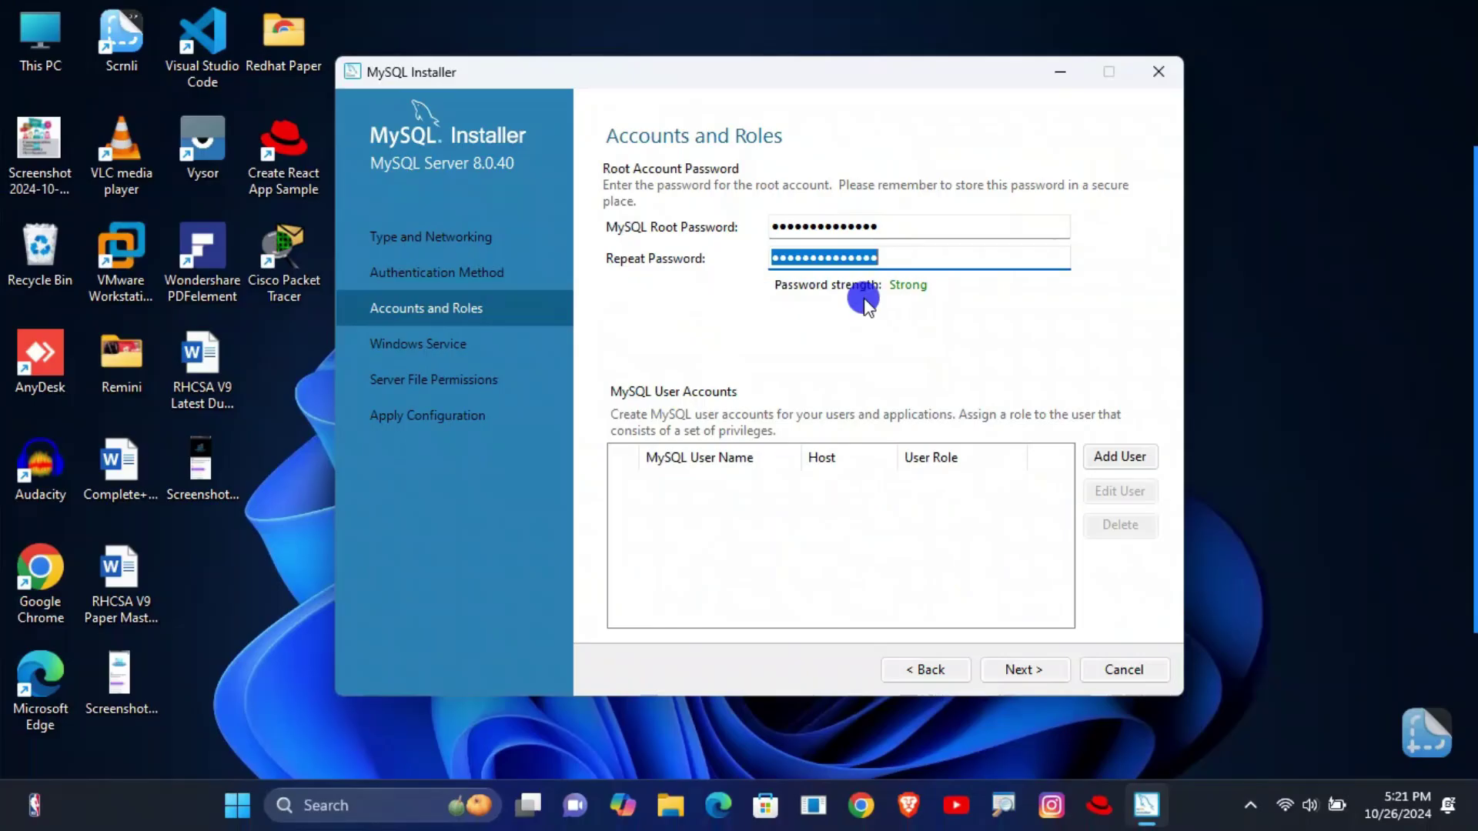
pyautogui.click(865, 303)
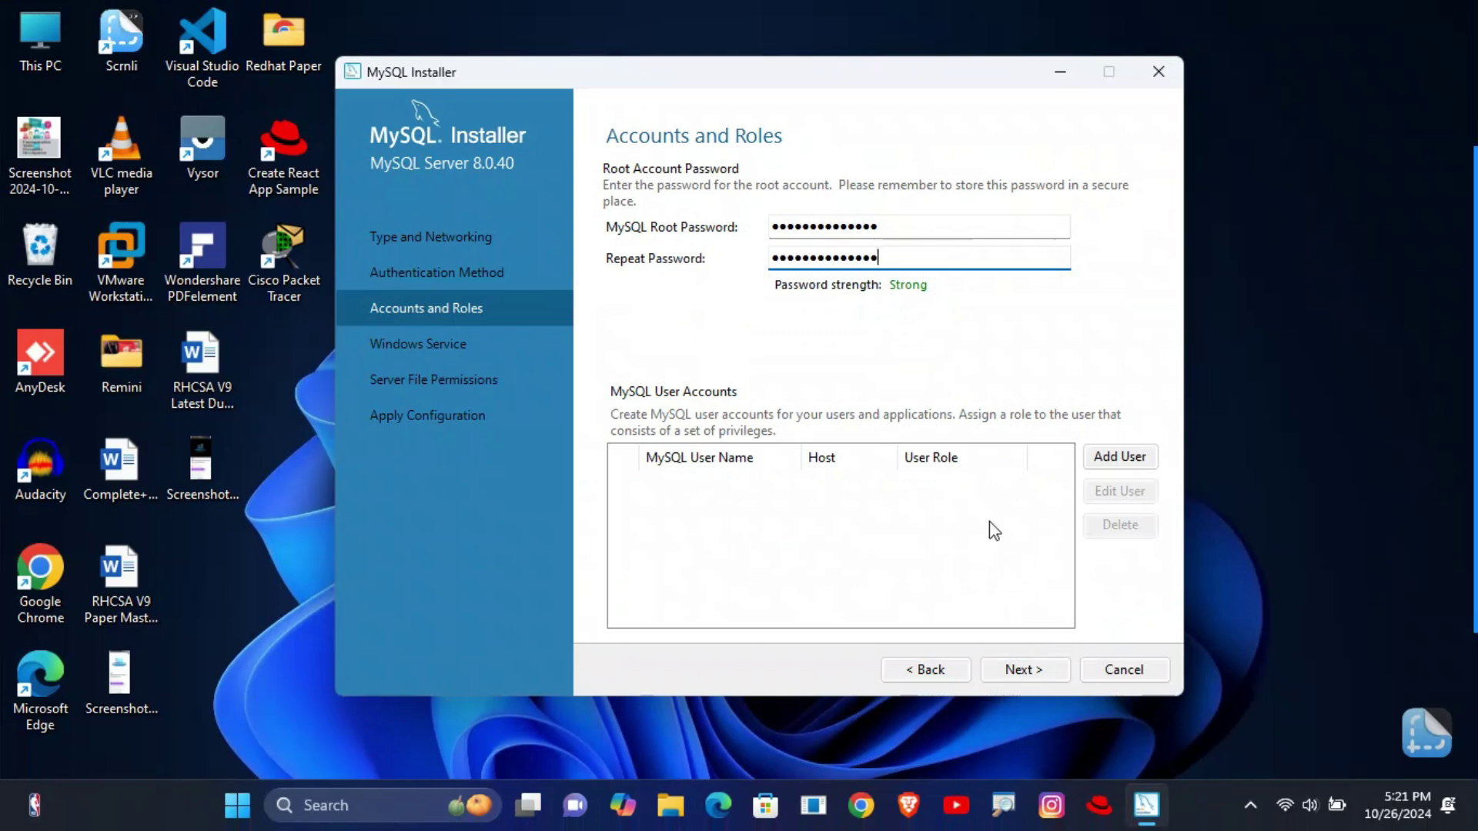
# - Accept the root account, MySQL80 Windows service and default server file permission settings
pyautogui.click(1030, 673)
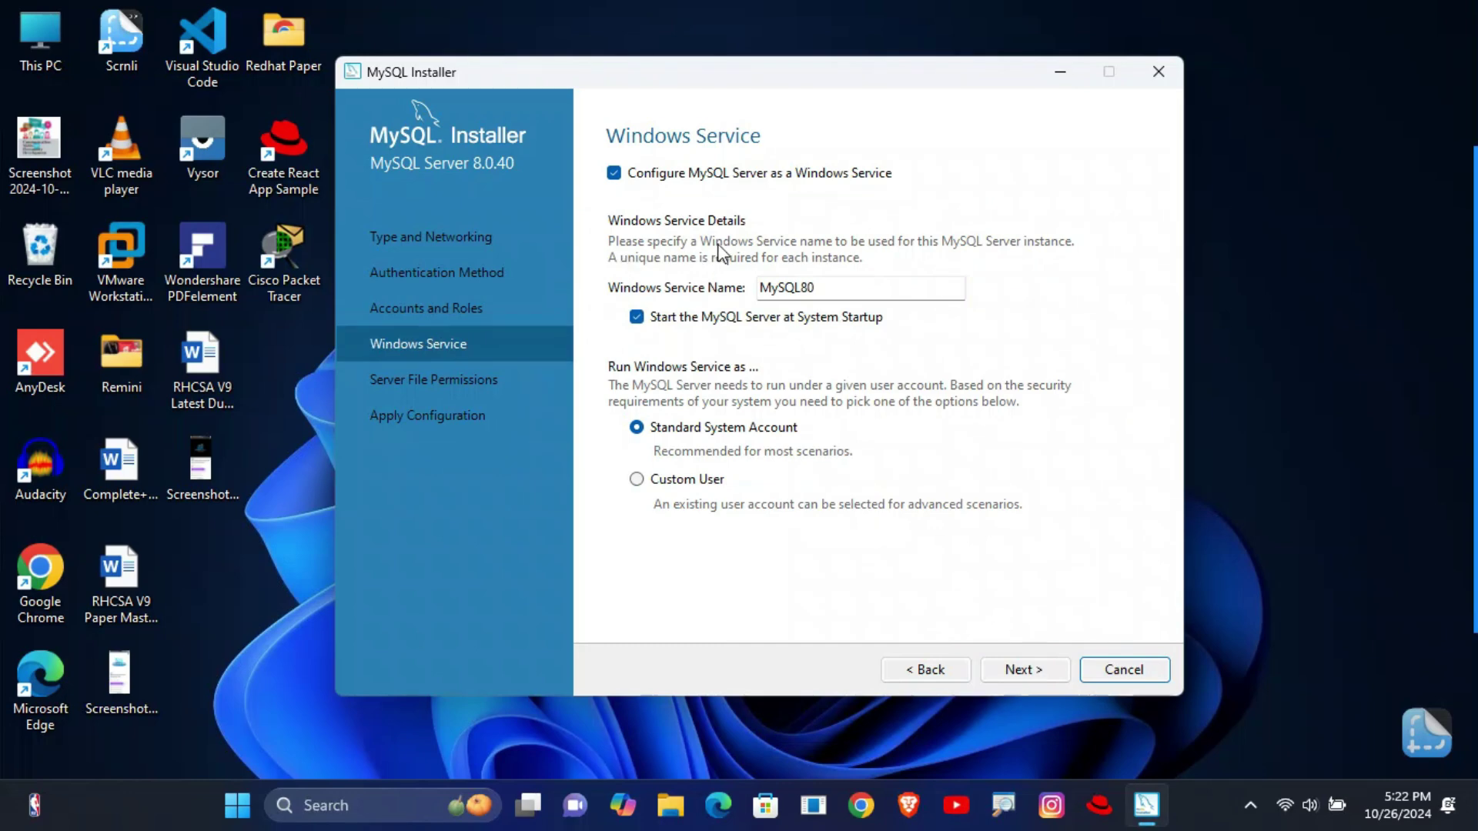
pyautogui.press('Return')
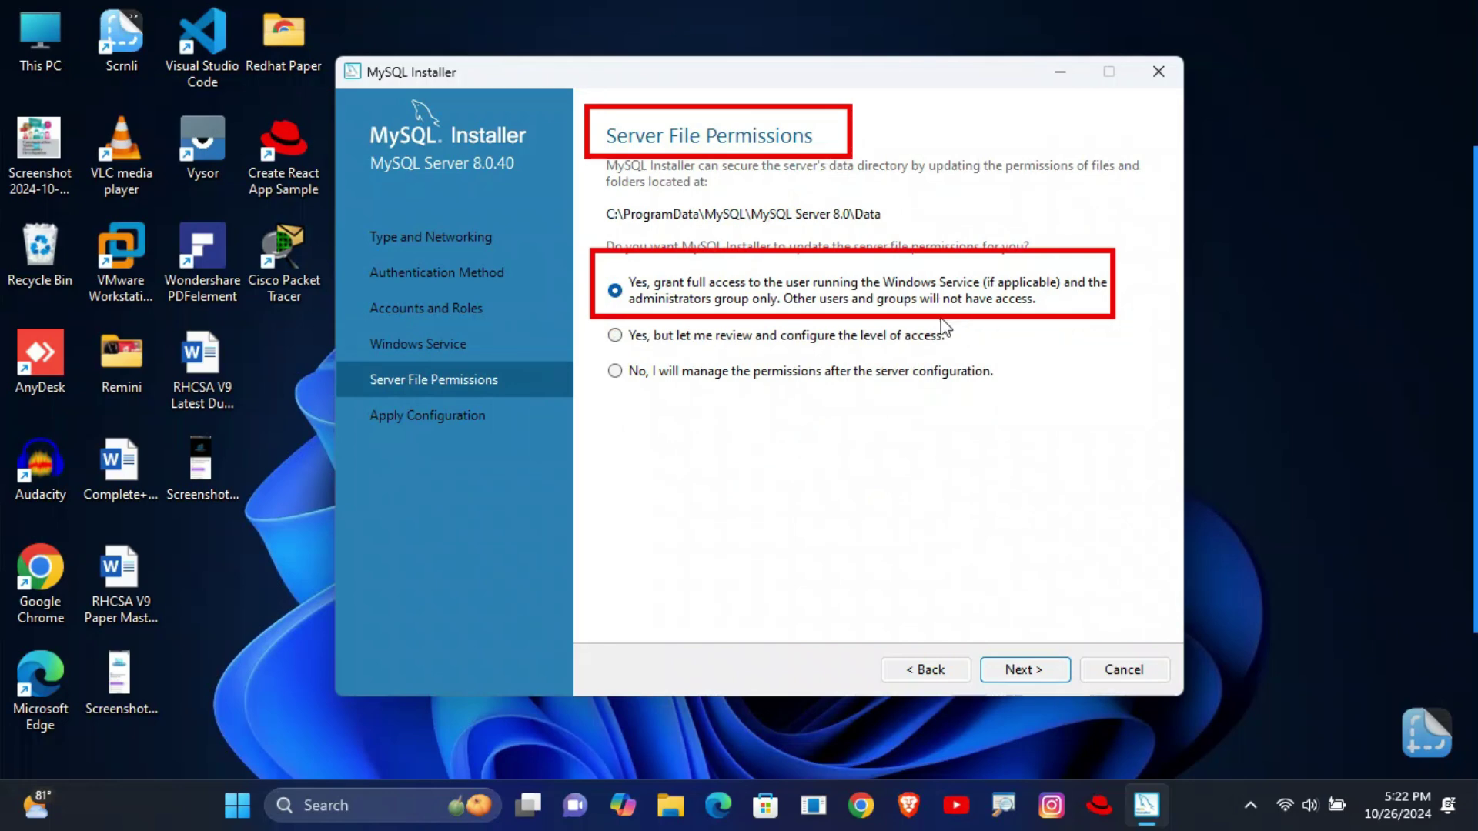
pyautogui.click(1023, 670)
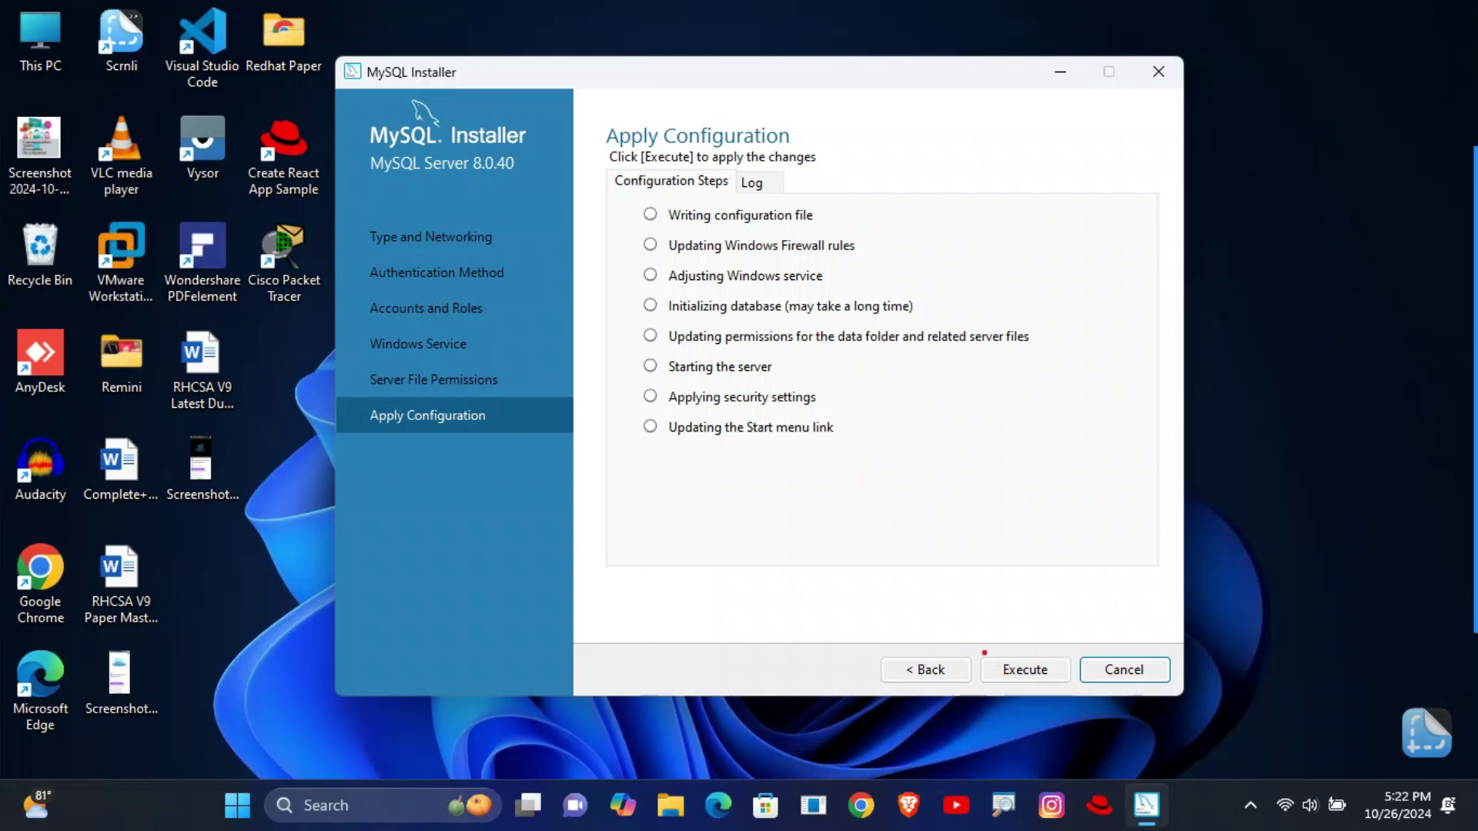
# - Execute all configuration steps for MySQL Server 8.0.40 and continue to Installation Complete
pyautogui.click(1035, 670)
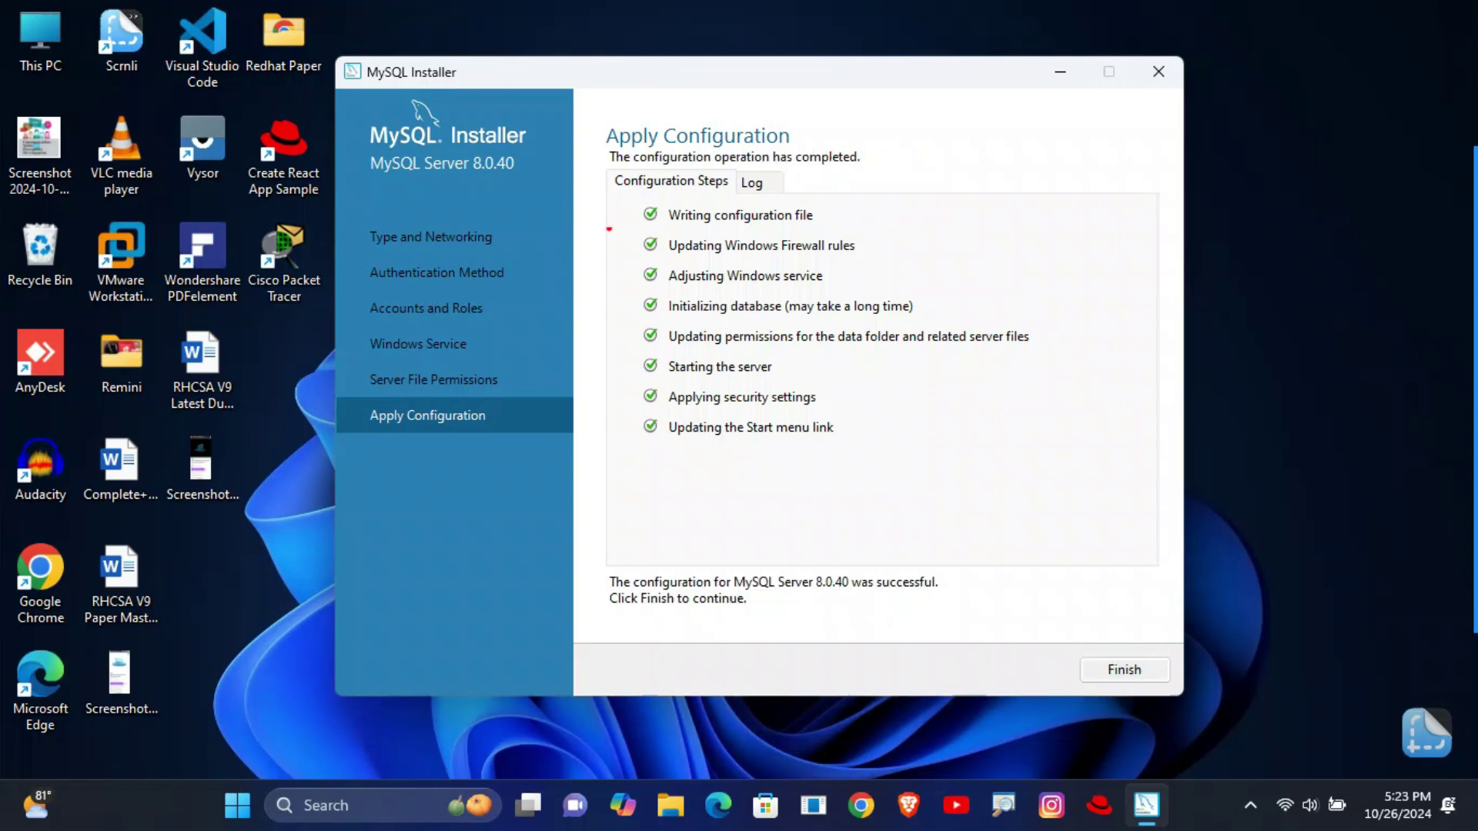
pyautogui.click(1127, 670)
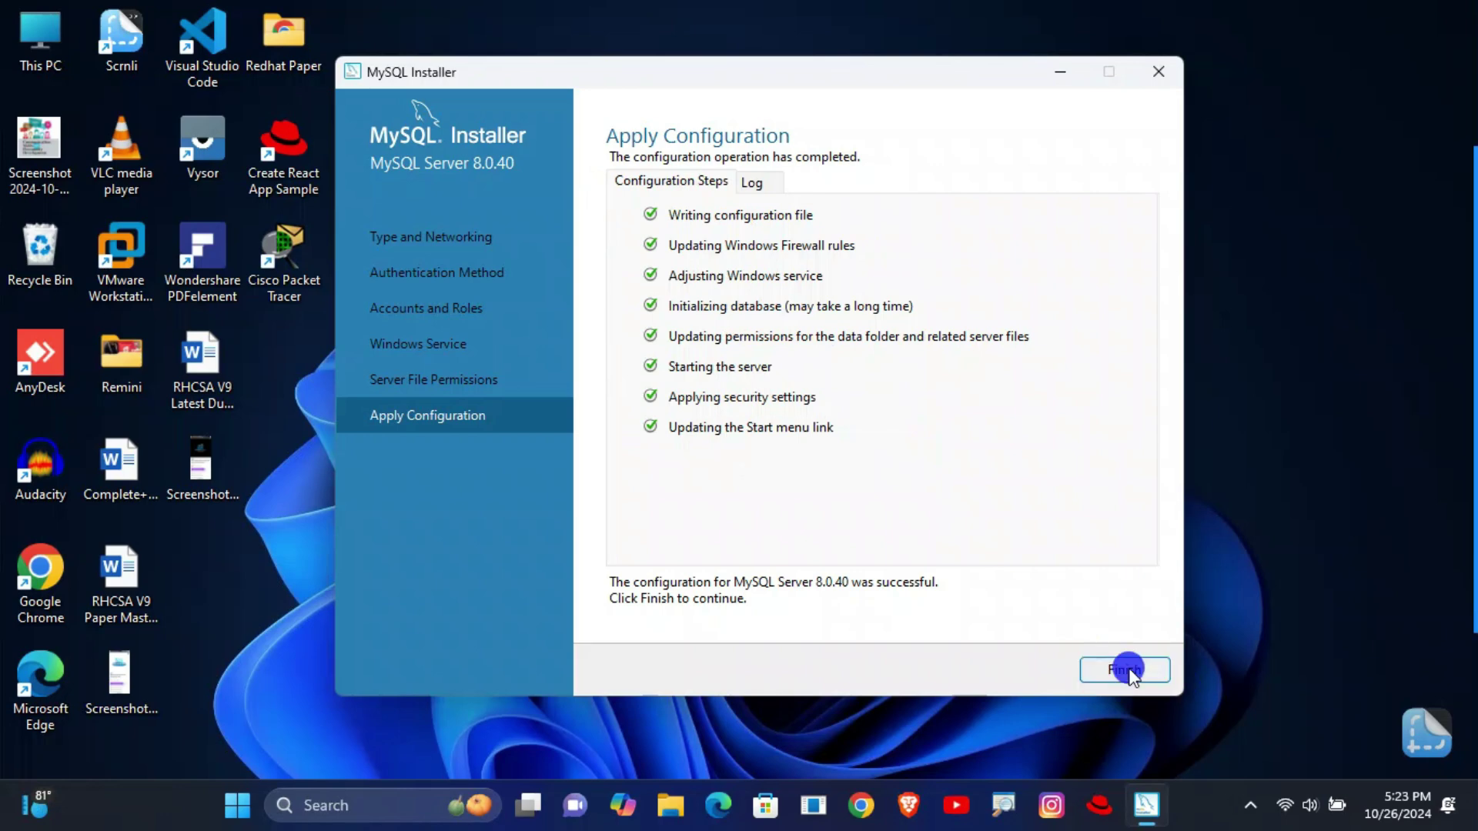
pyautogui.click(1016, 671)
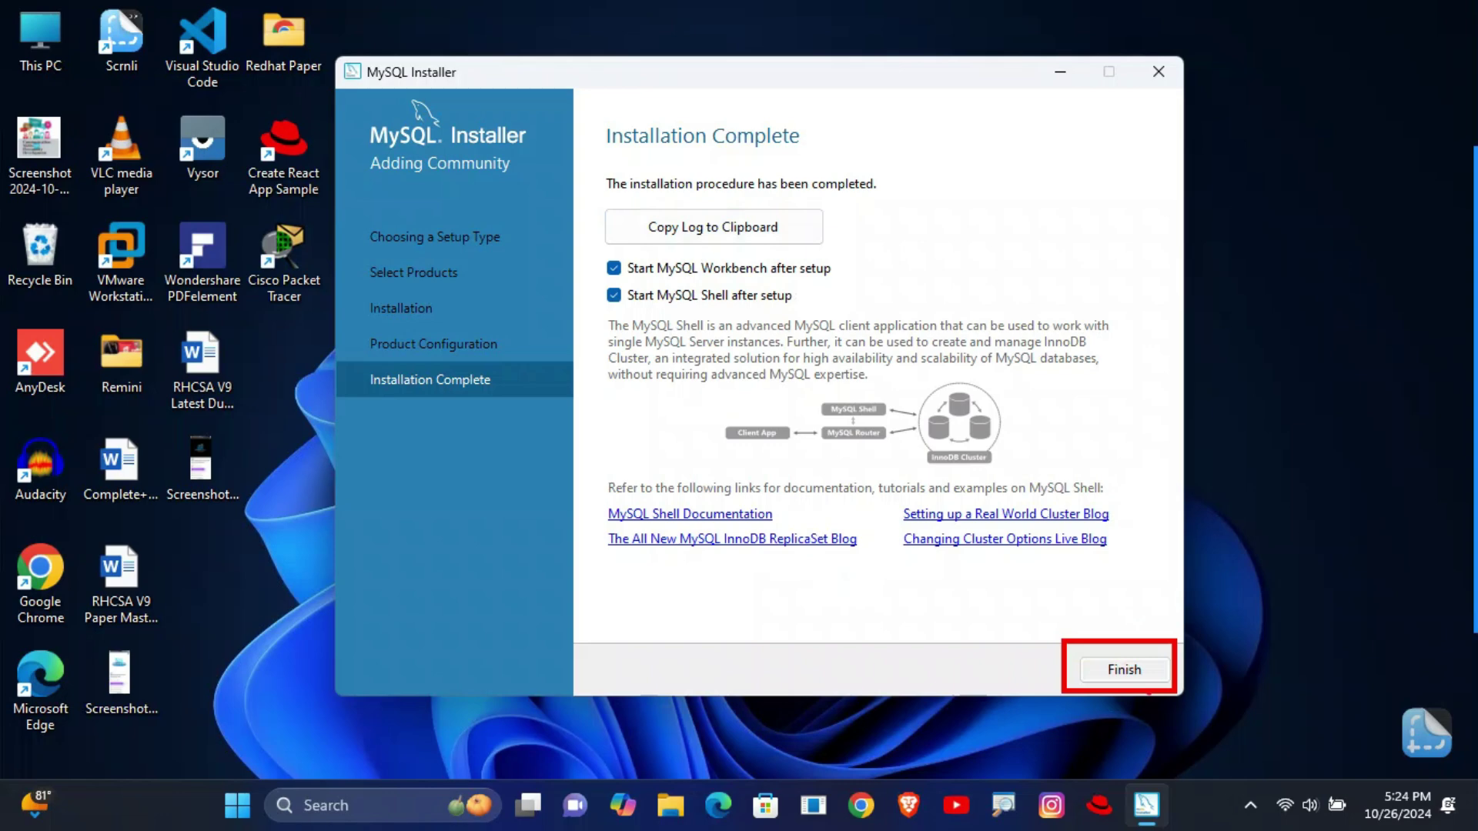
# - Finish the installer with MySQL Workbench and MySQL Shell set to start
pyautogui.click(1115, 668)
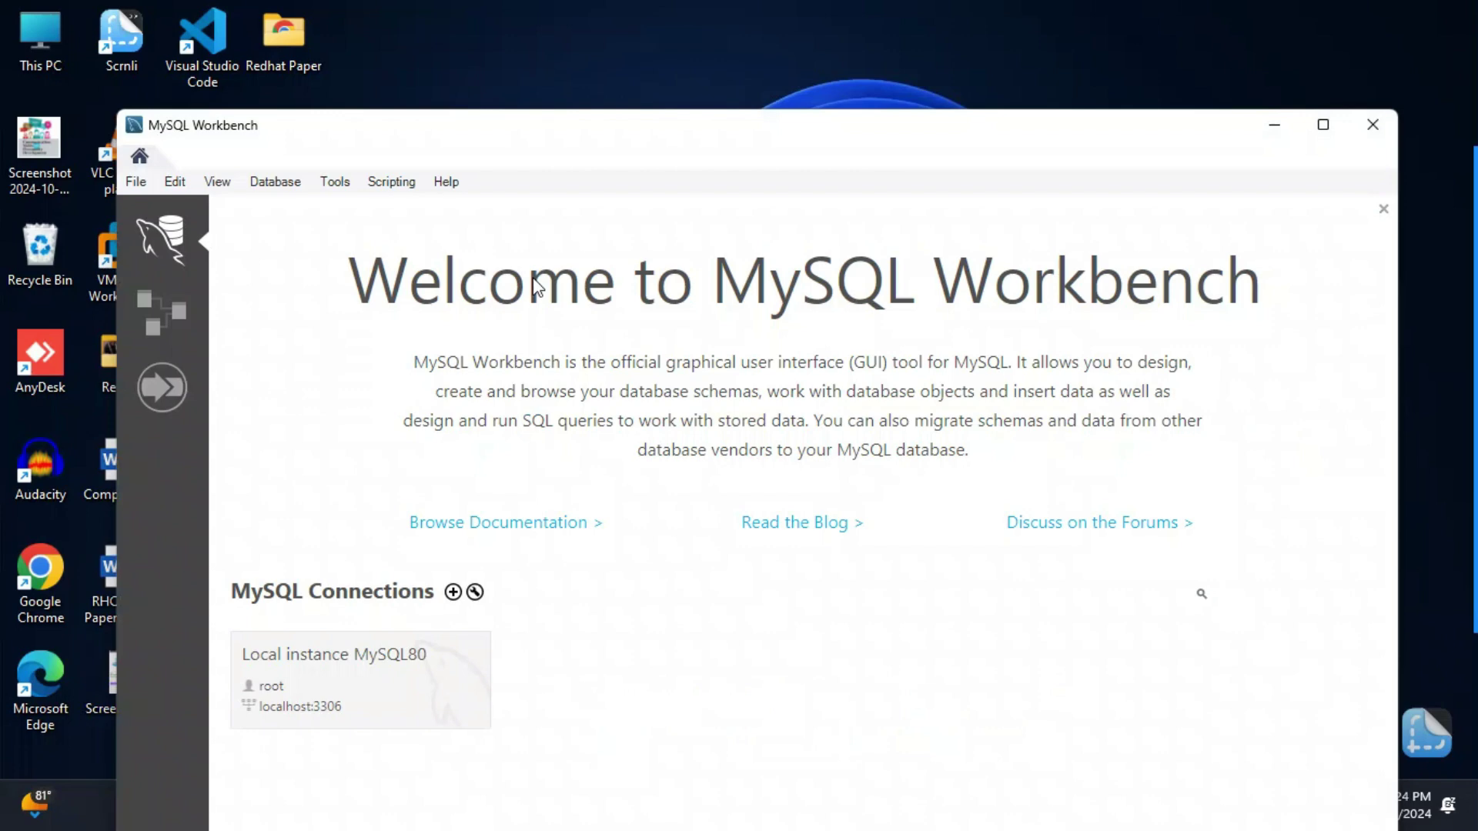
# - Move the MySQL Workbench welcome window slightly to the right
pyautogui.moveTo(609, 150); pyautogui.dragTo(664, 116)
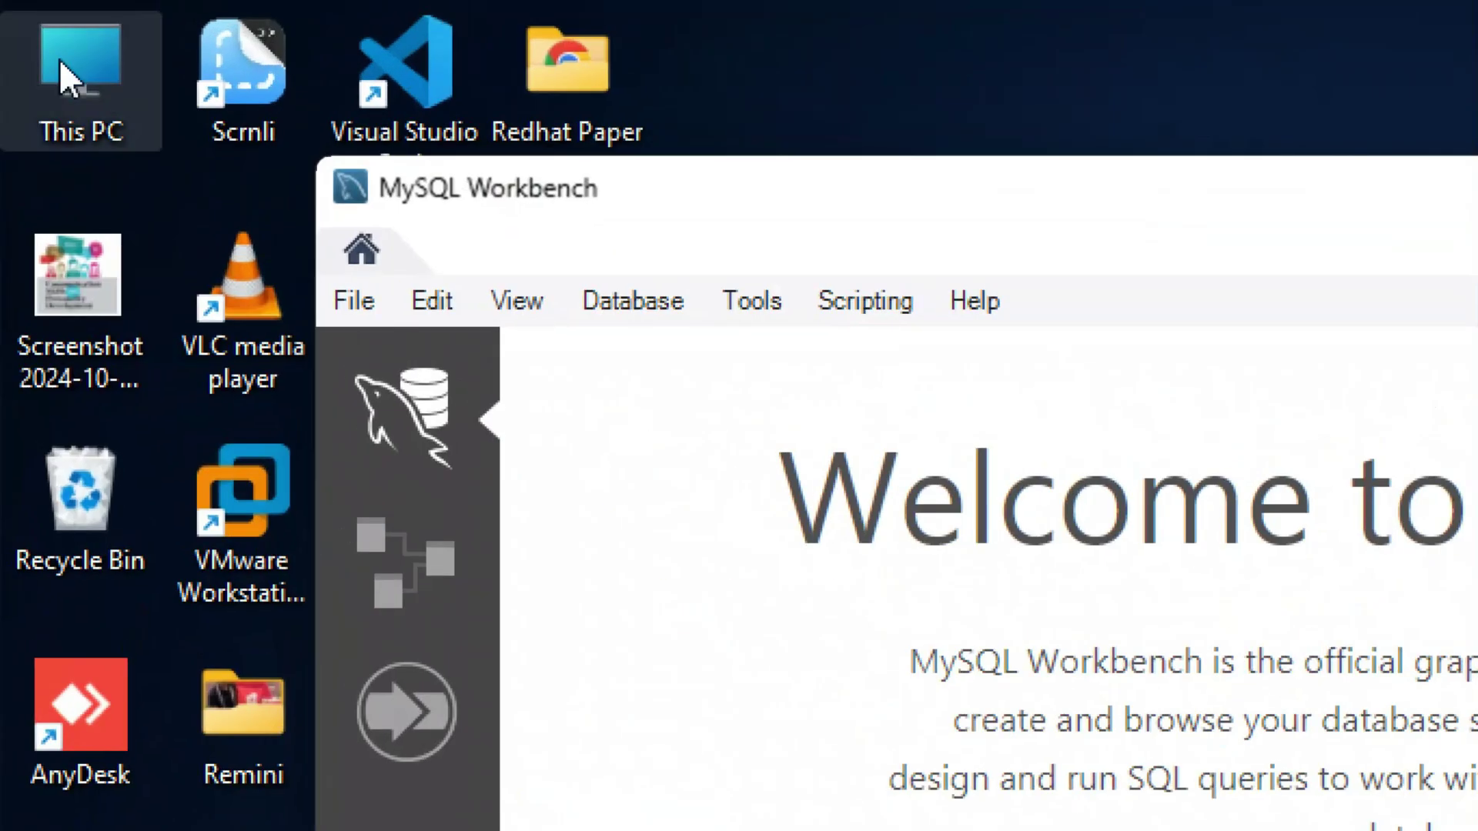
# - Browse from This PC through C:\Program Files\MySQL\MySQL Server 8.0 into the bin folder
pyautogui.doubleClick(42, 43)
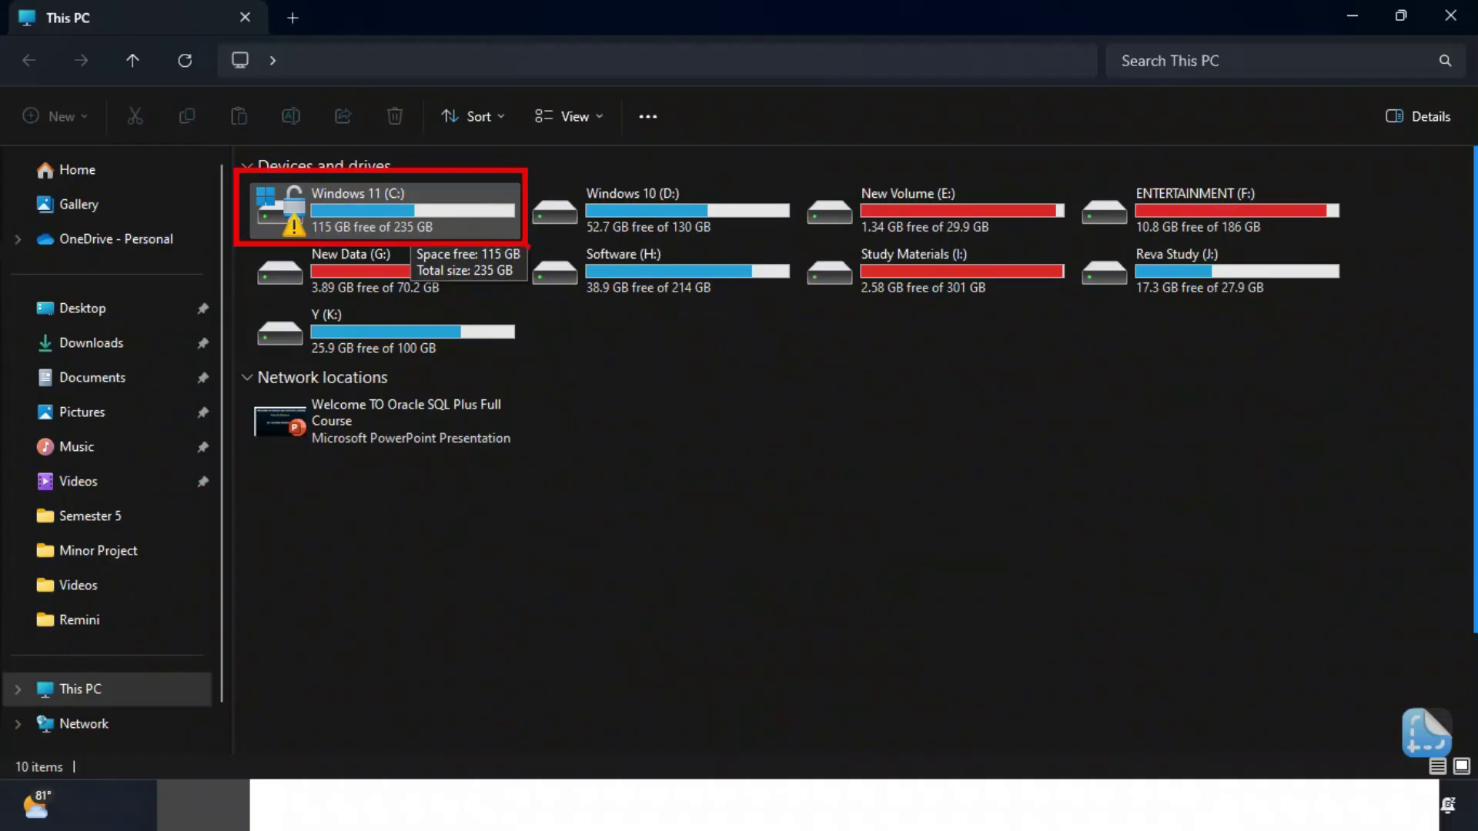
pyautogui.doubleClick(374, 206)
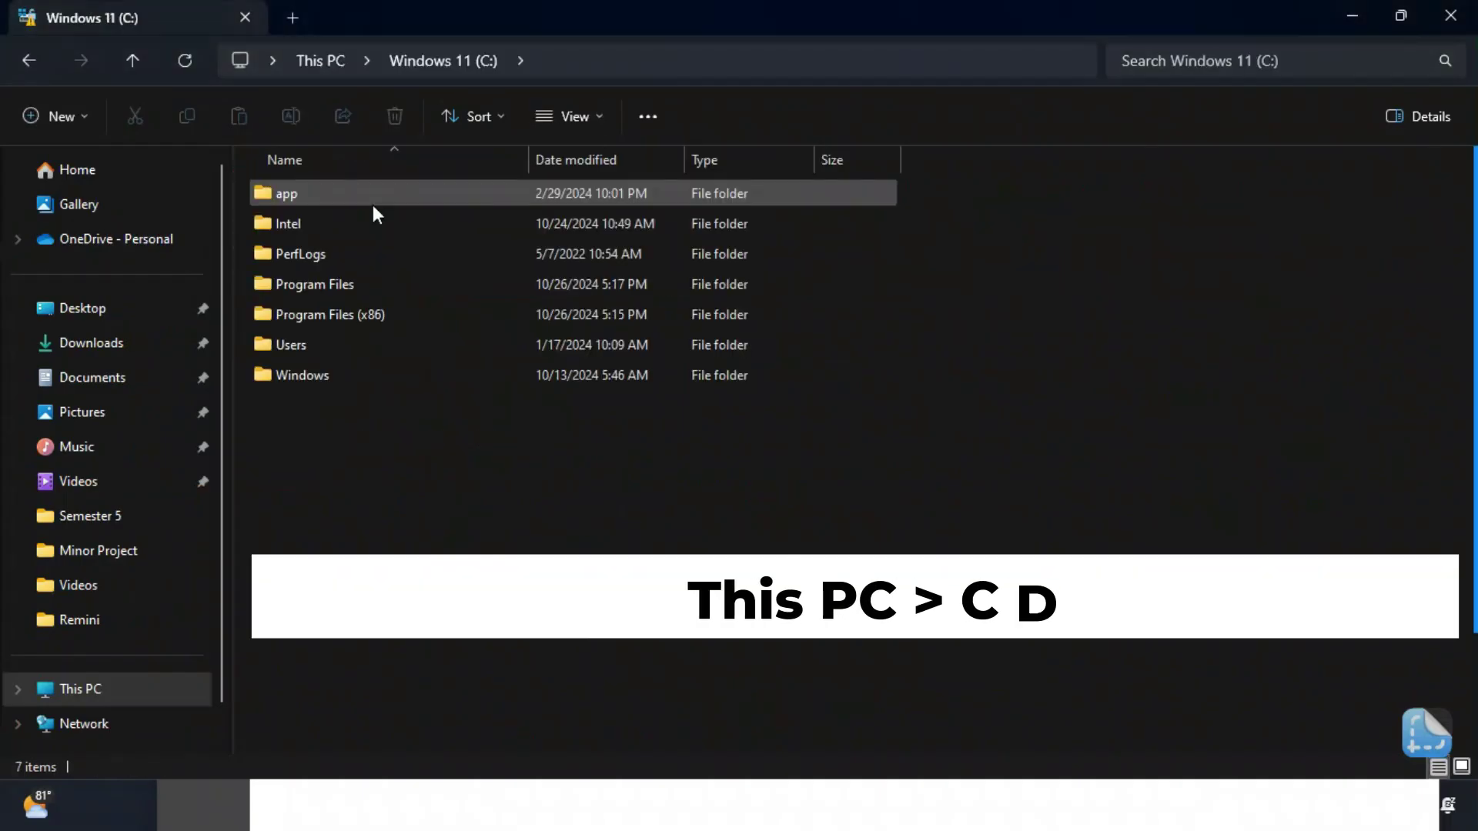
pyautogui.click(344, 288)
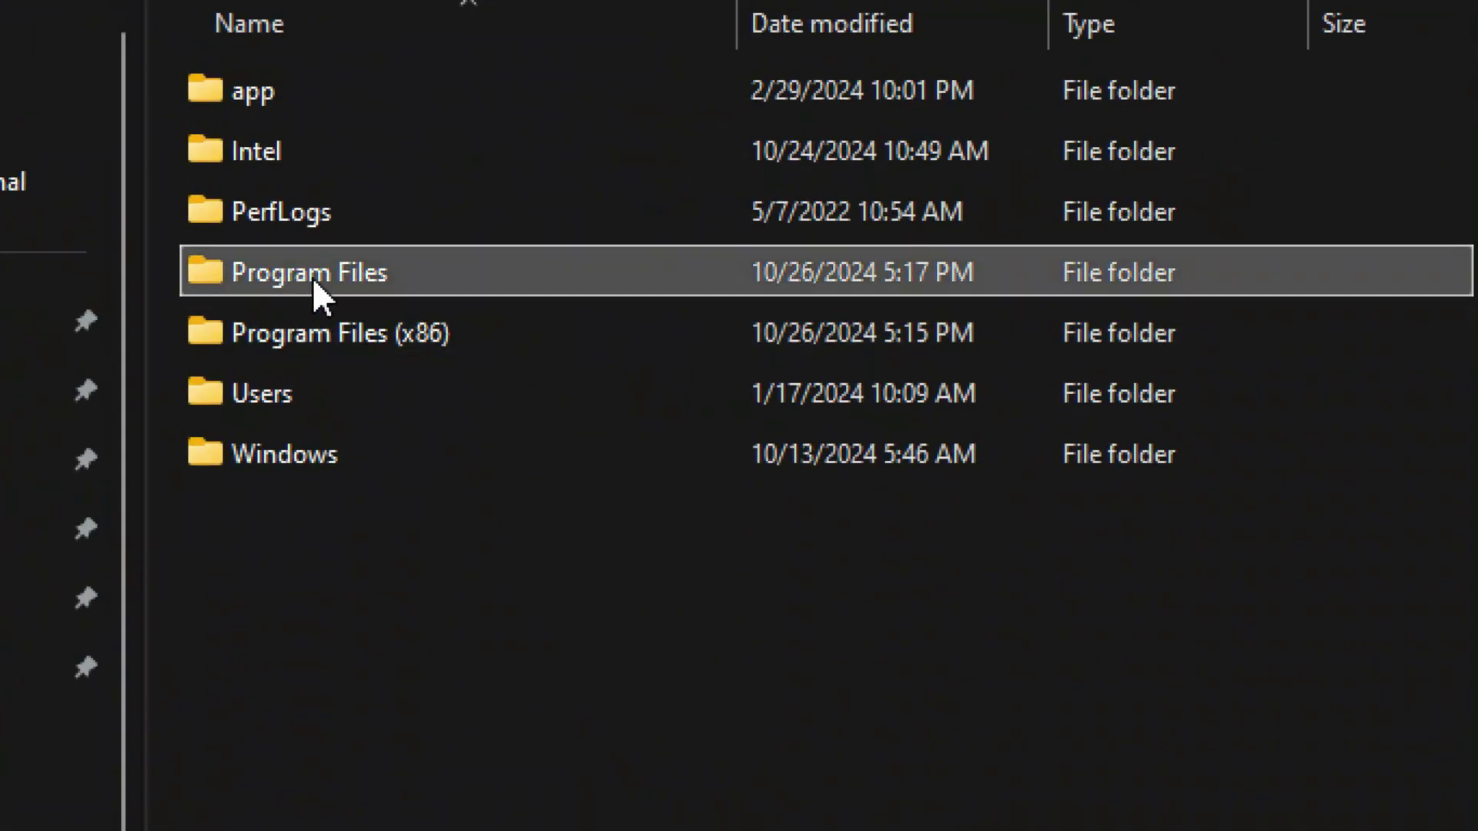
pyautogui.doubleClick(308, 272)
pyautogui.scroll(-2, 334, 597)
pyautogui.scroll(-2, 334, 597)
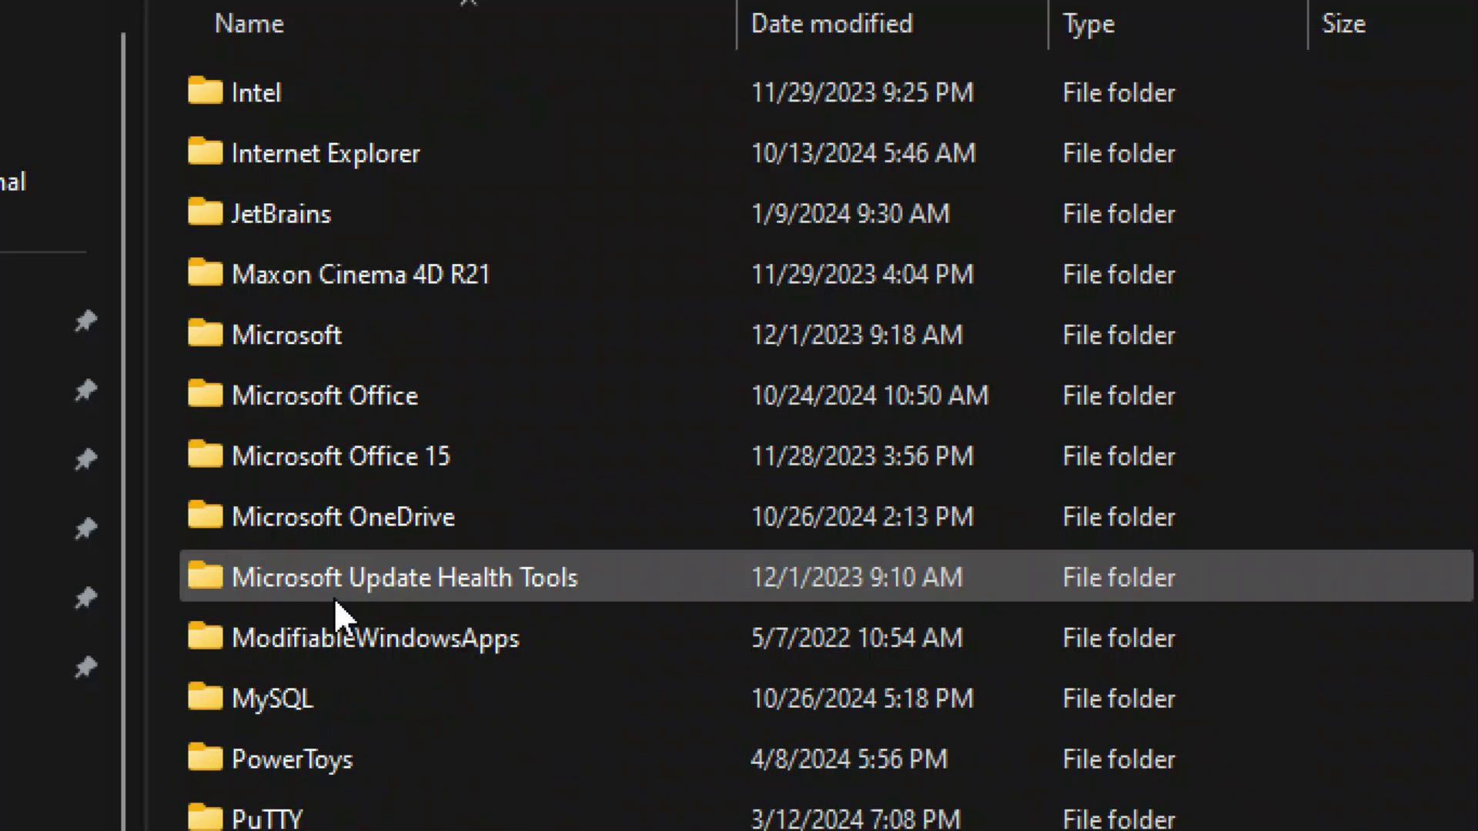
pyautogui.click(292, 517)
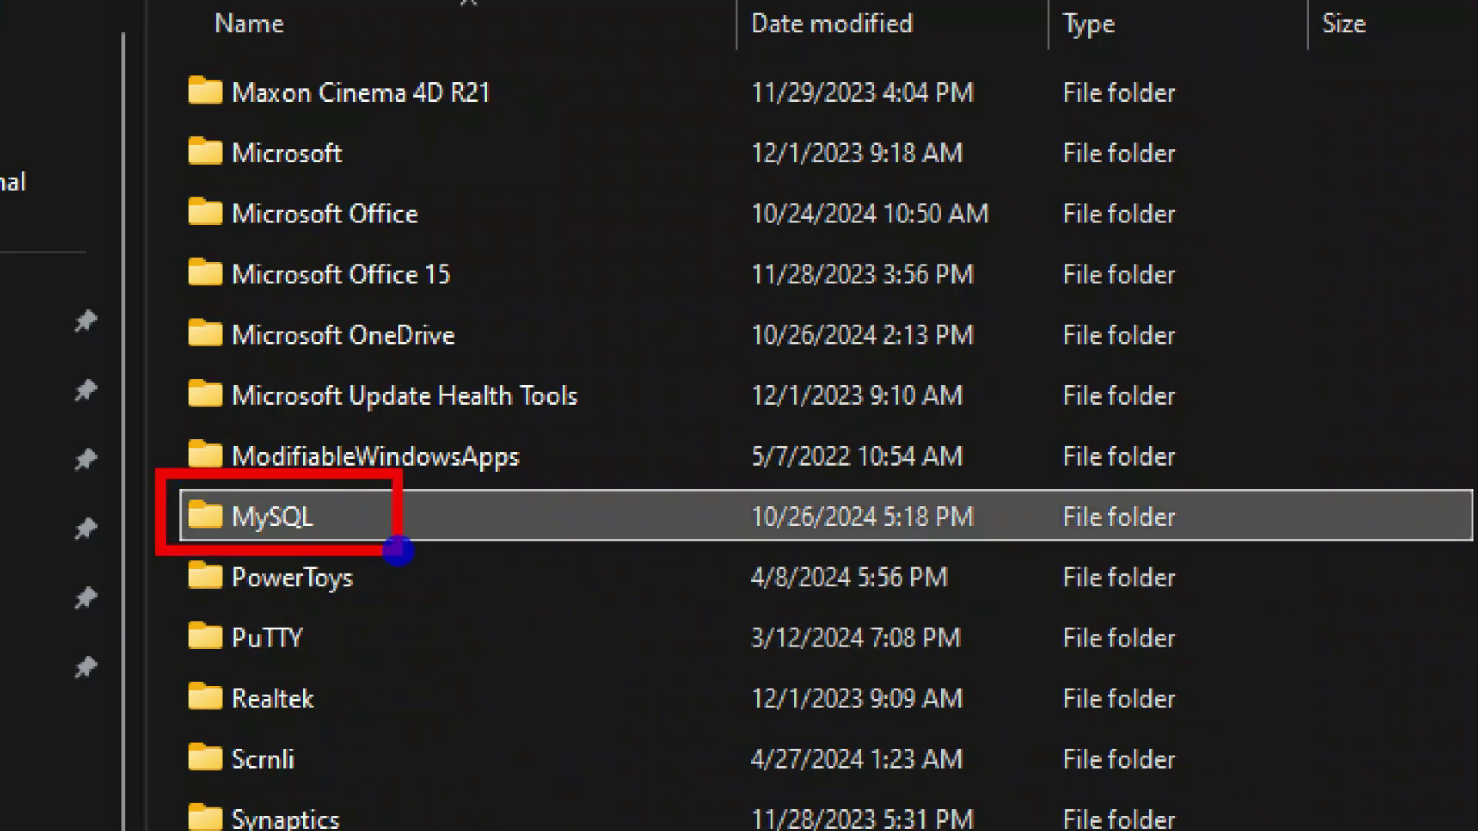
pyautogui.doubleClick(297, 514)
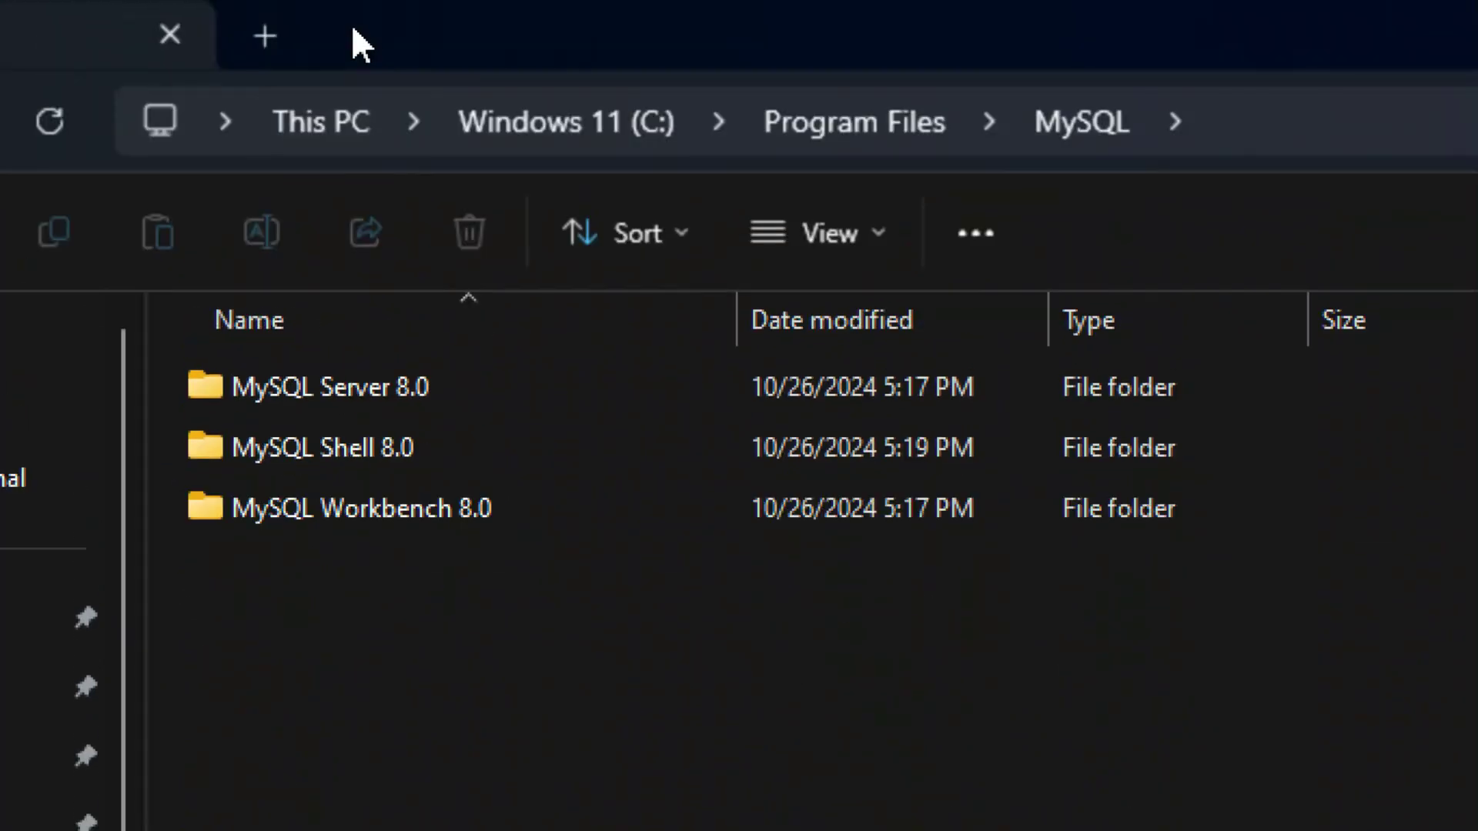
pyautogui.click(415, 401)
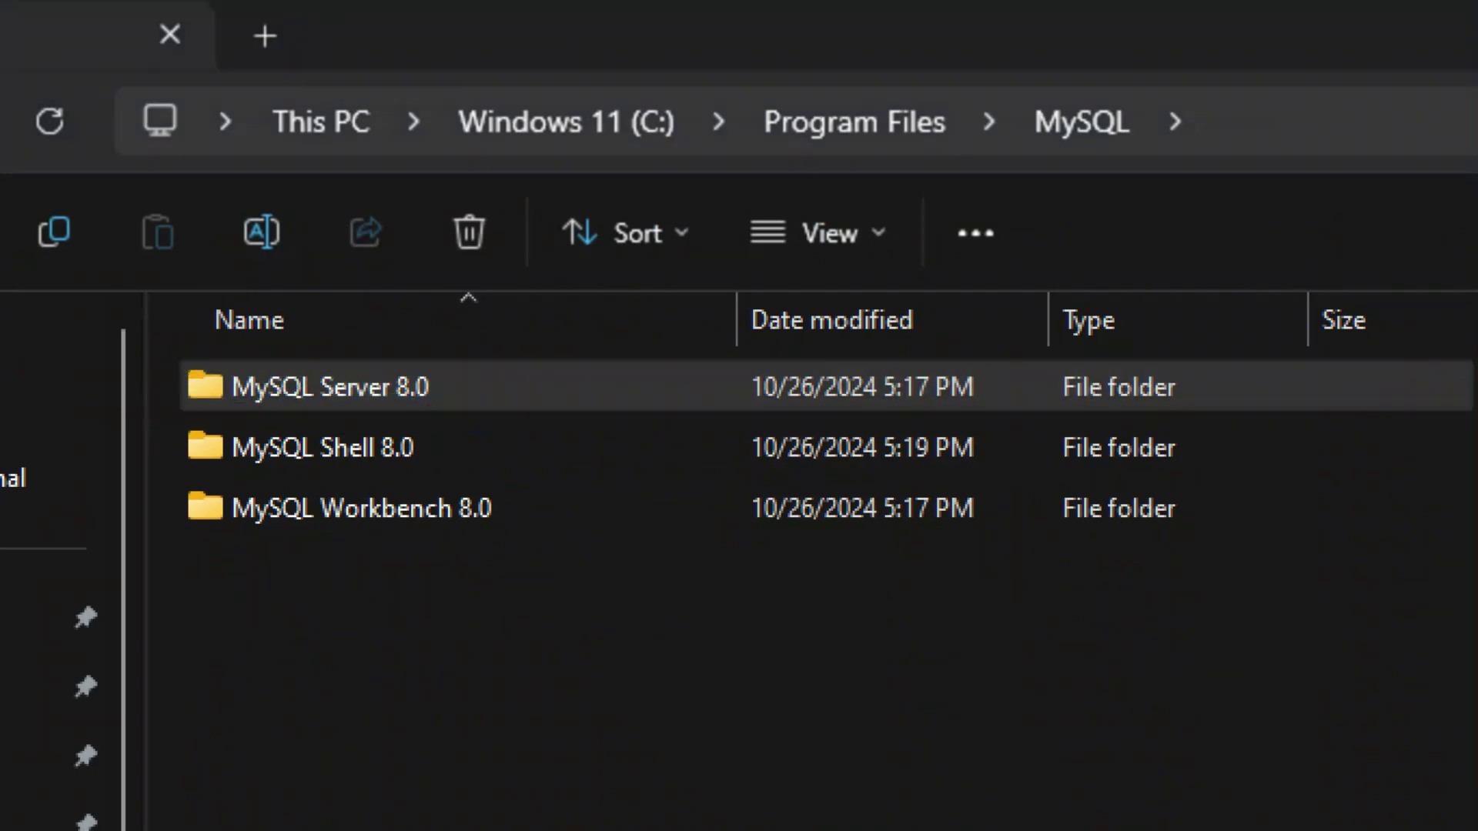
pyautogui.doubleClick(288, 384)
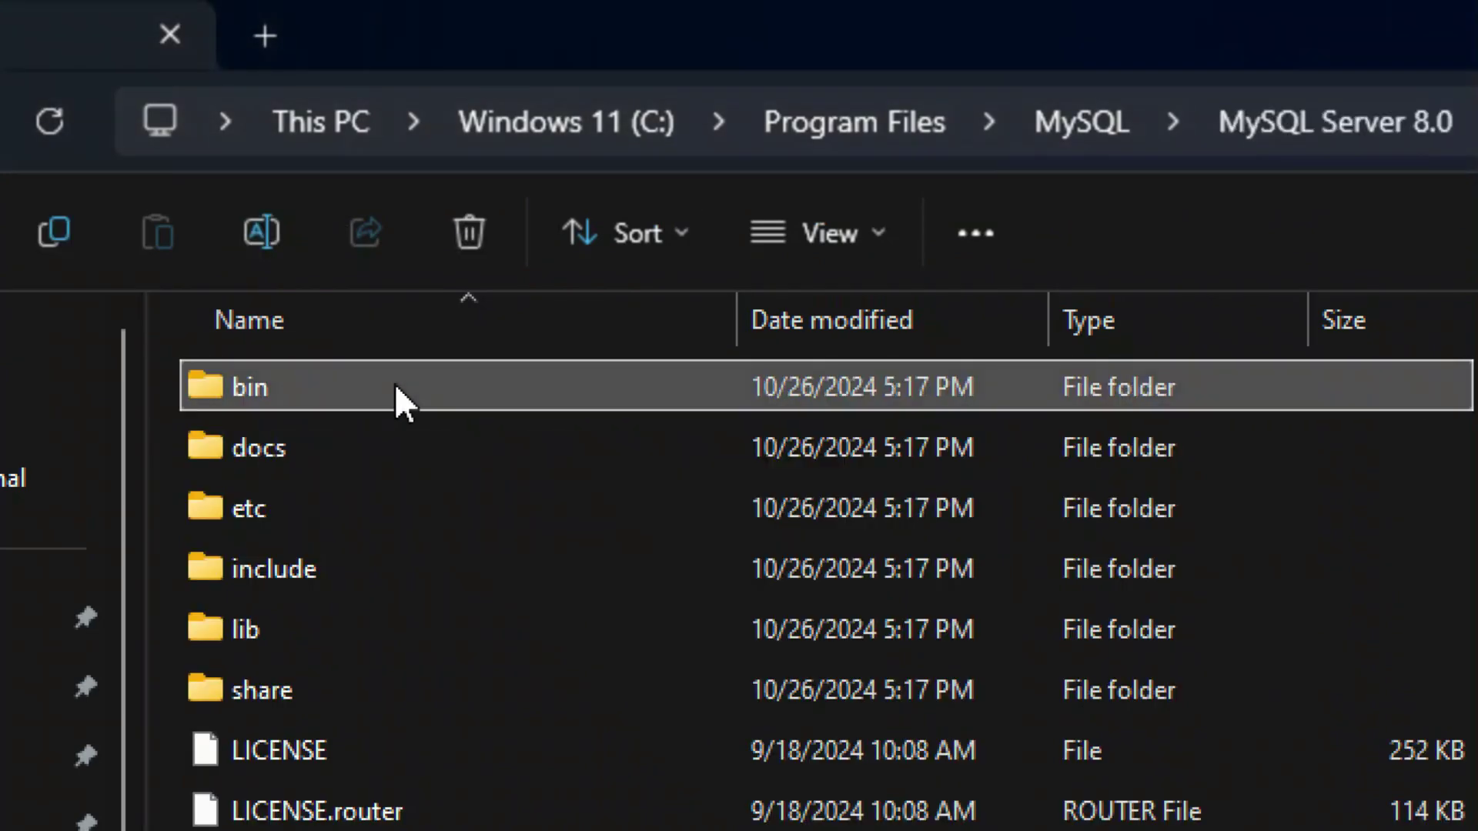
pyautogui.doubleClick(281, 388)
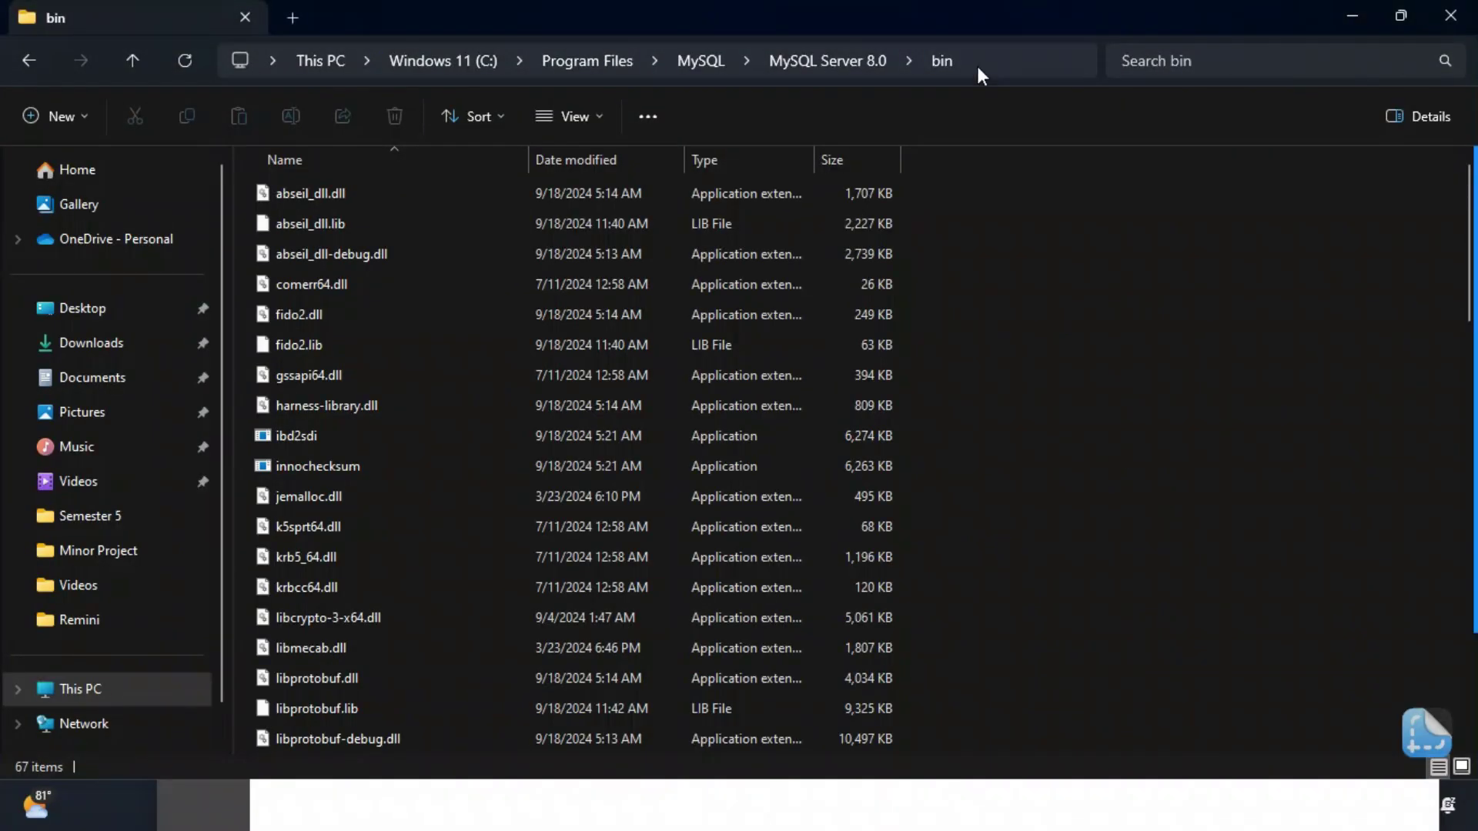
# - Copy the address-bar path C:\Program Files\MySQL\MySQL Server 8.0\bin to the clipboard
pyautogui.click(969, 63)
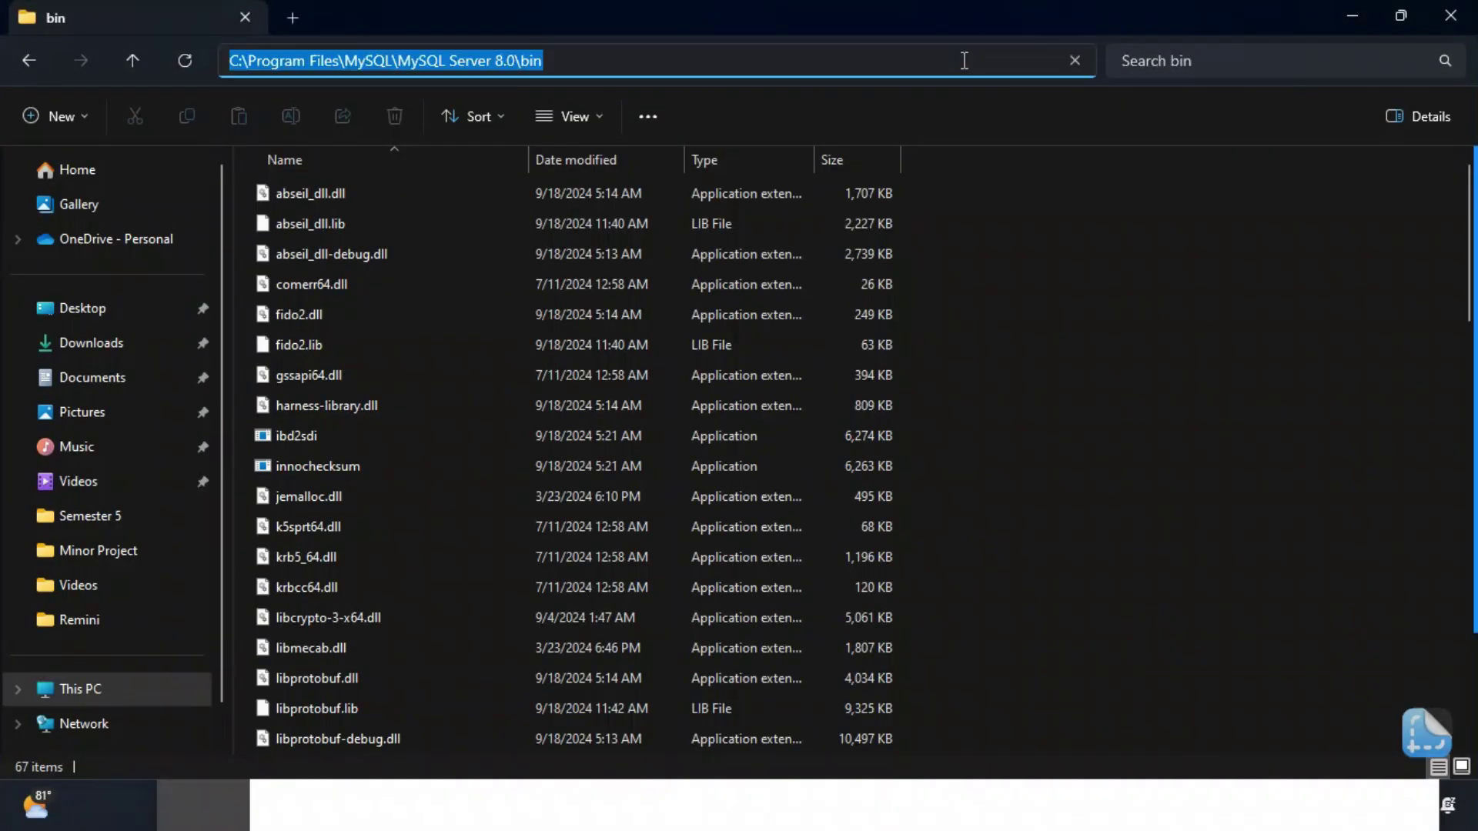
pyautogui.rightClick(491, 64)
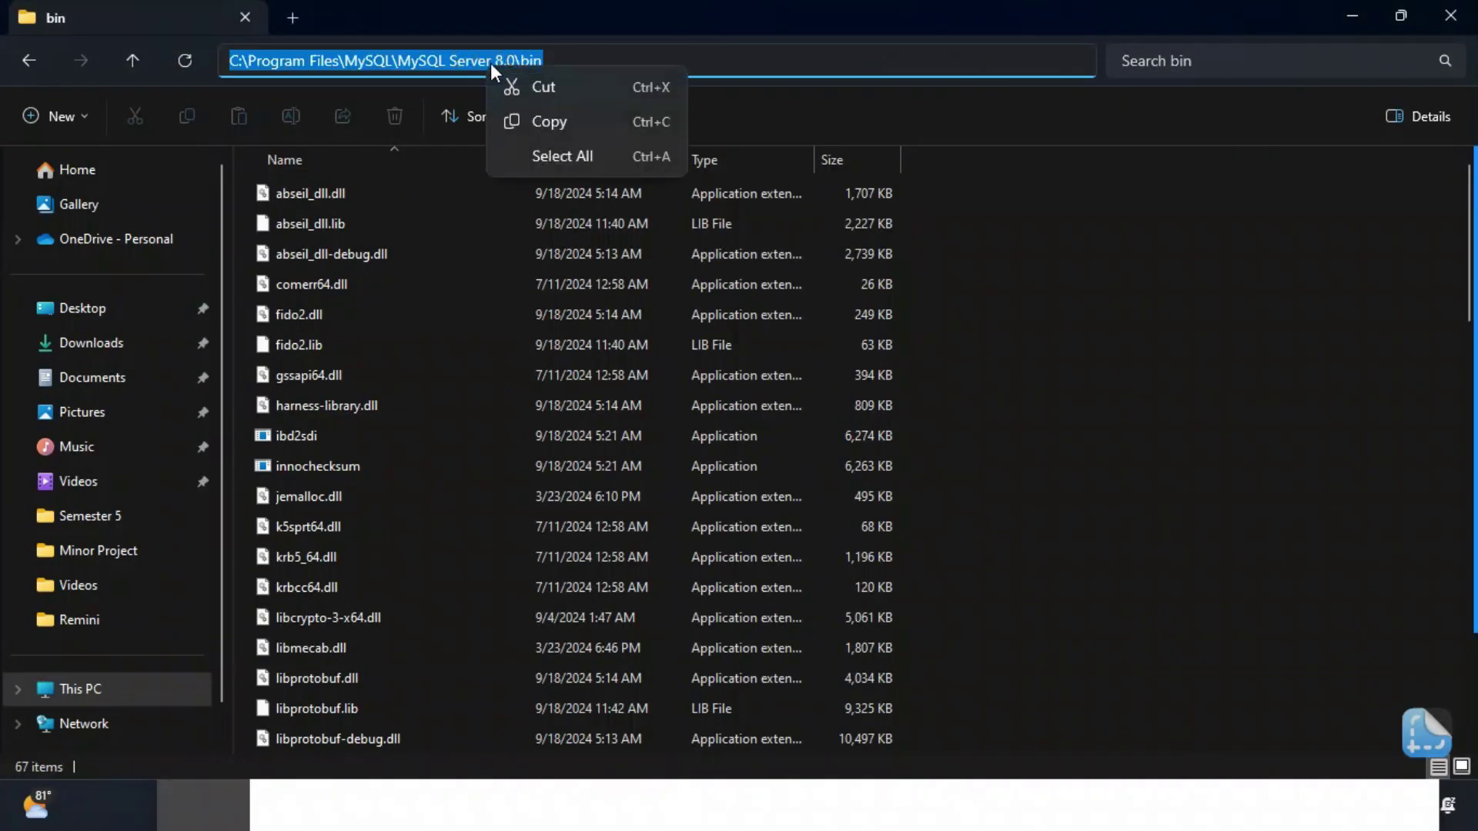
pyautogui.click(562, 120)
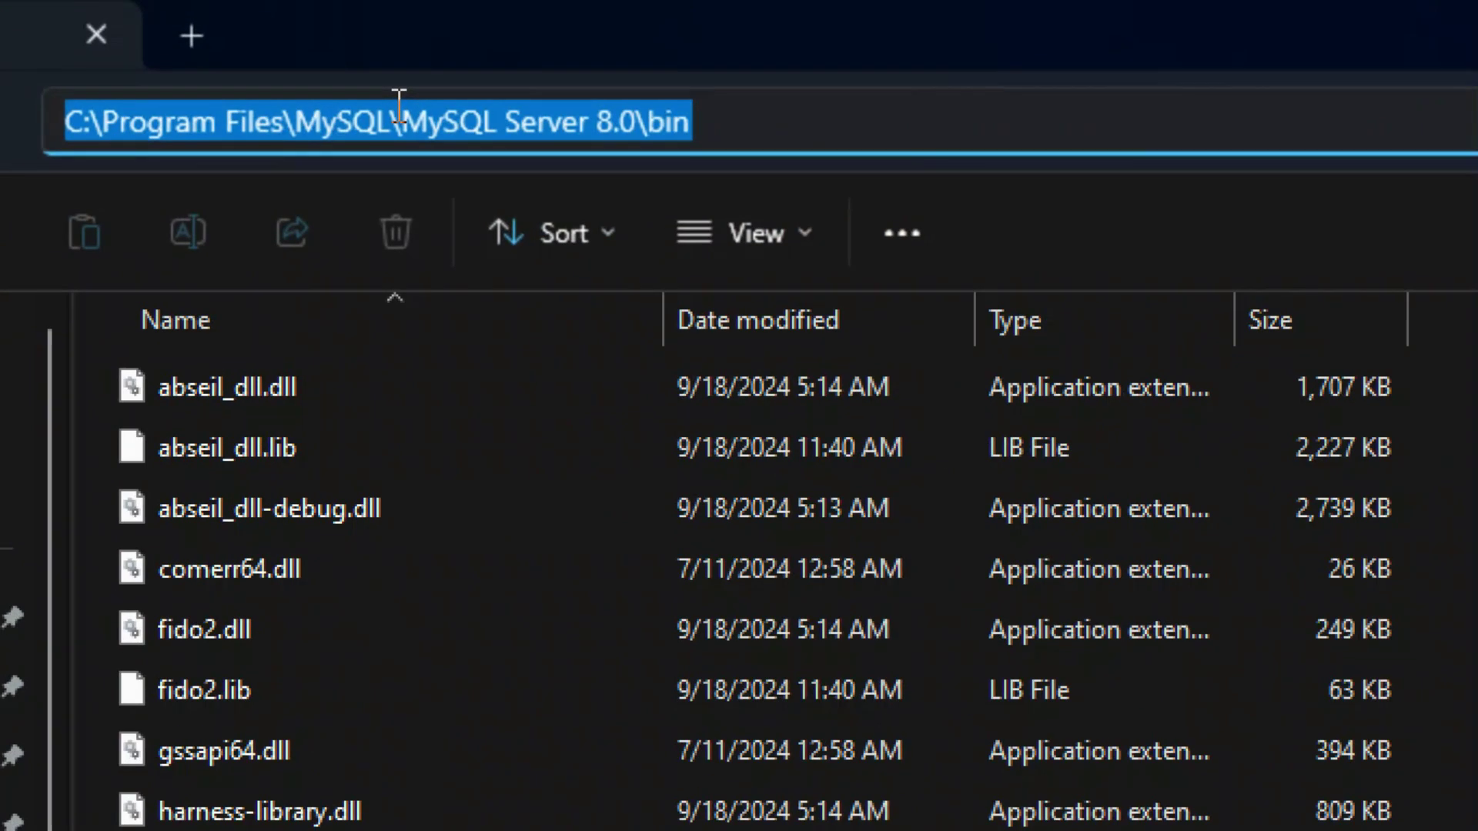
pyautogui.rightClick(655, 127)
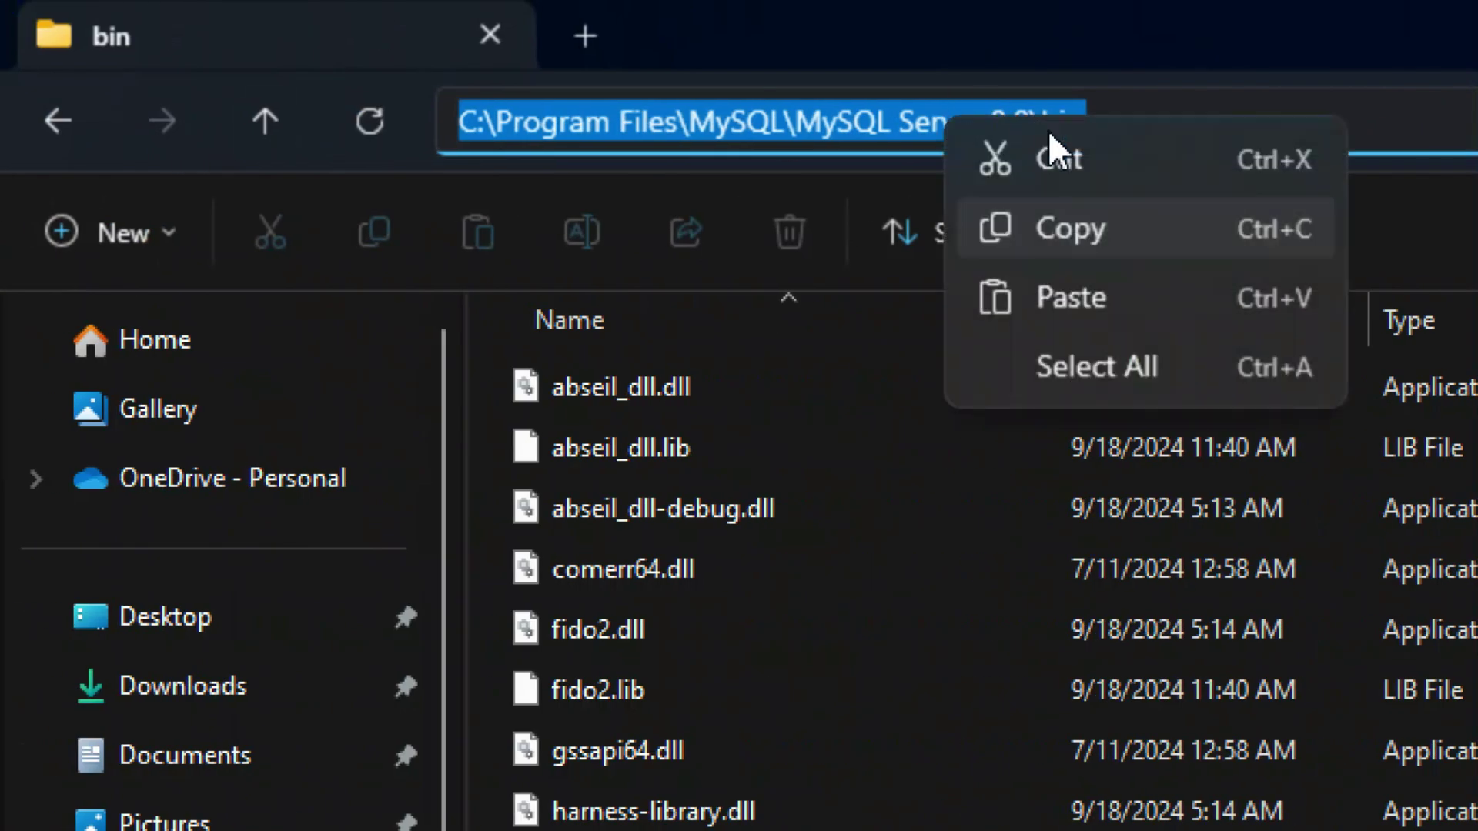
pyautogui.click(709, 245)
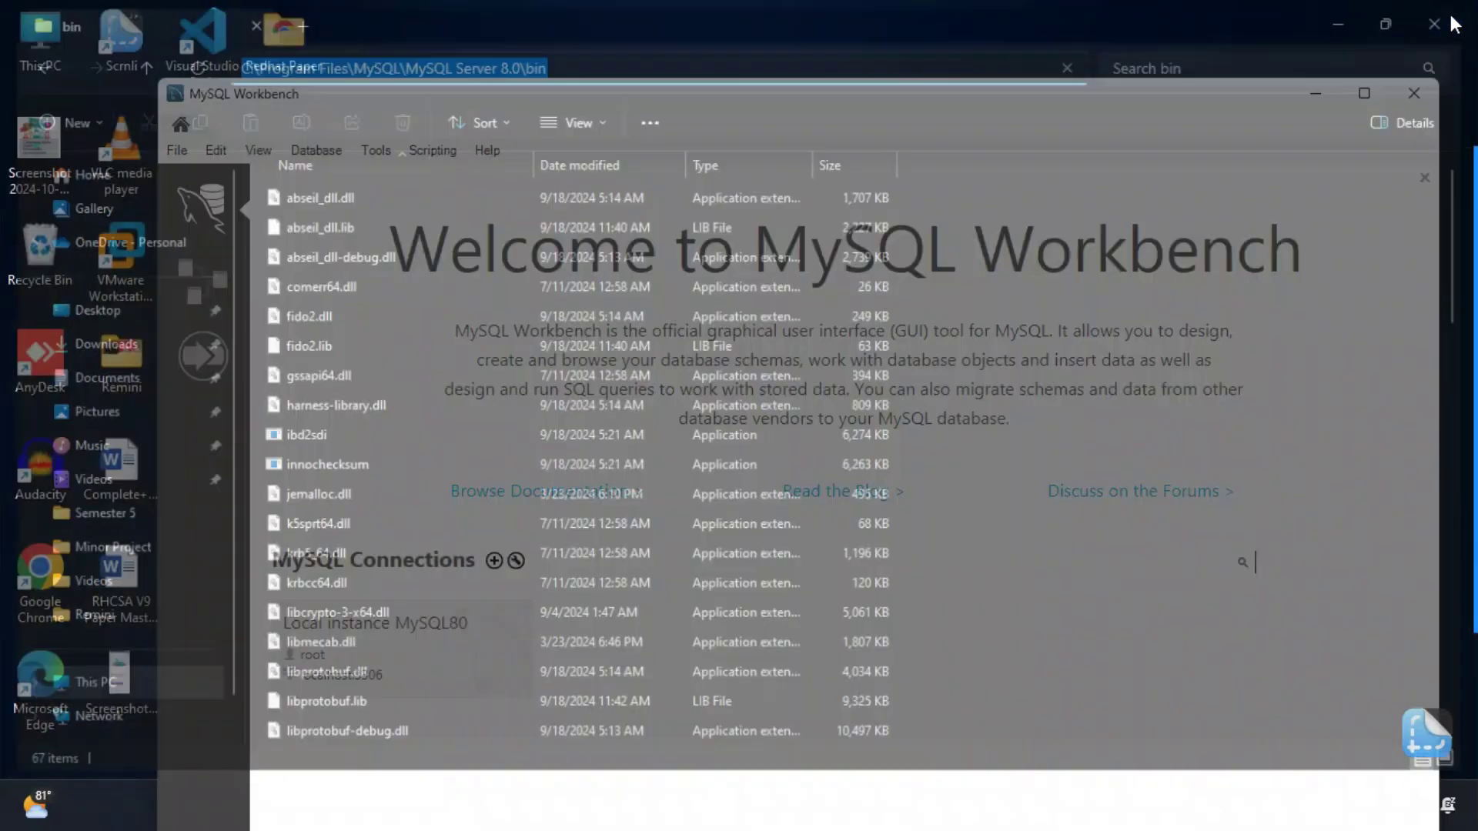
# - Search the Start menu for 'variables' and open 'Edit the system environment variables'
pyautogui.press('super')
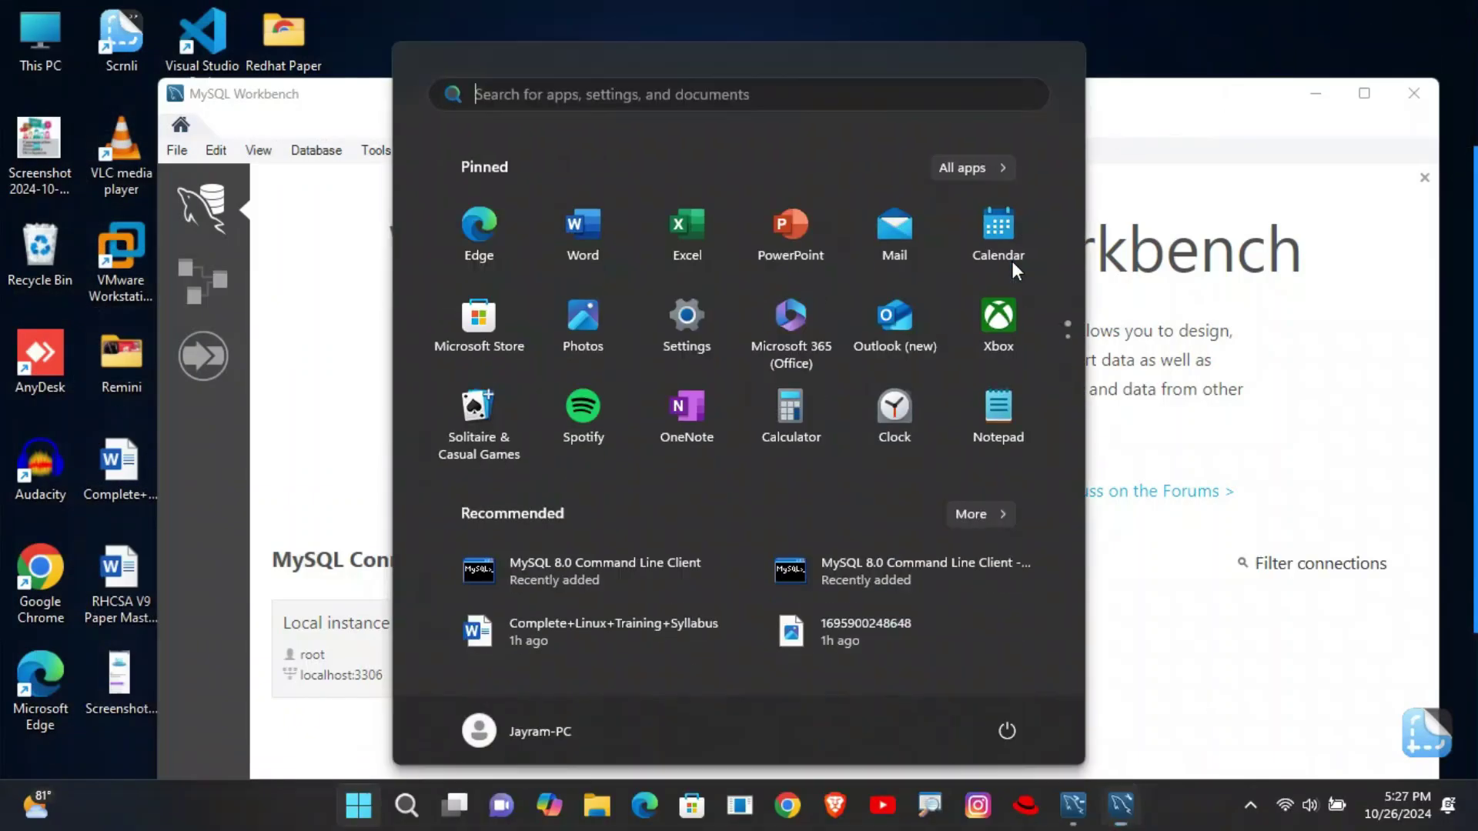
pyautogui.click(600, 92)
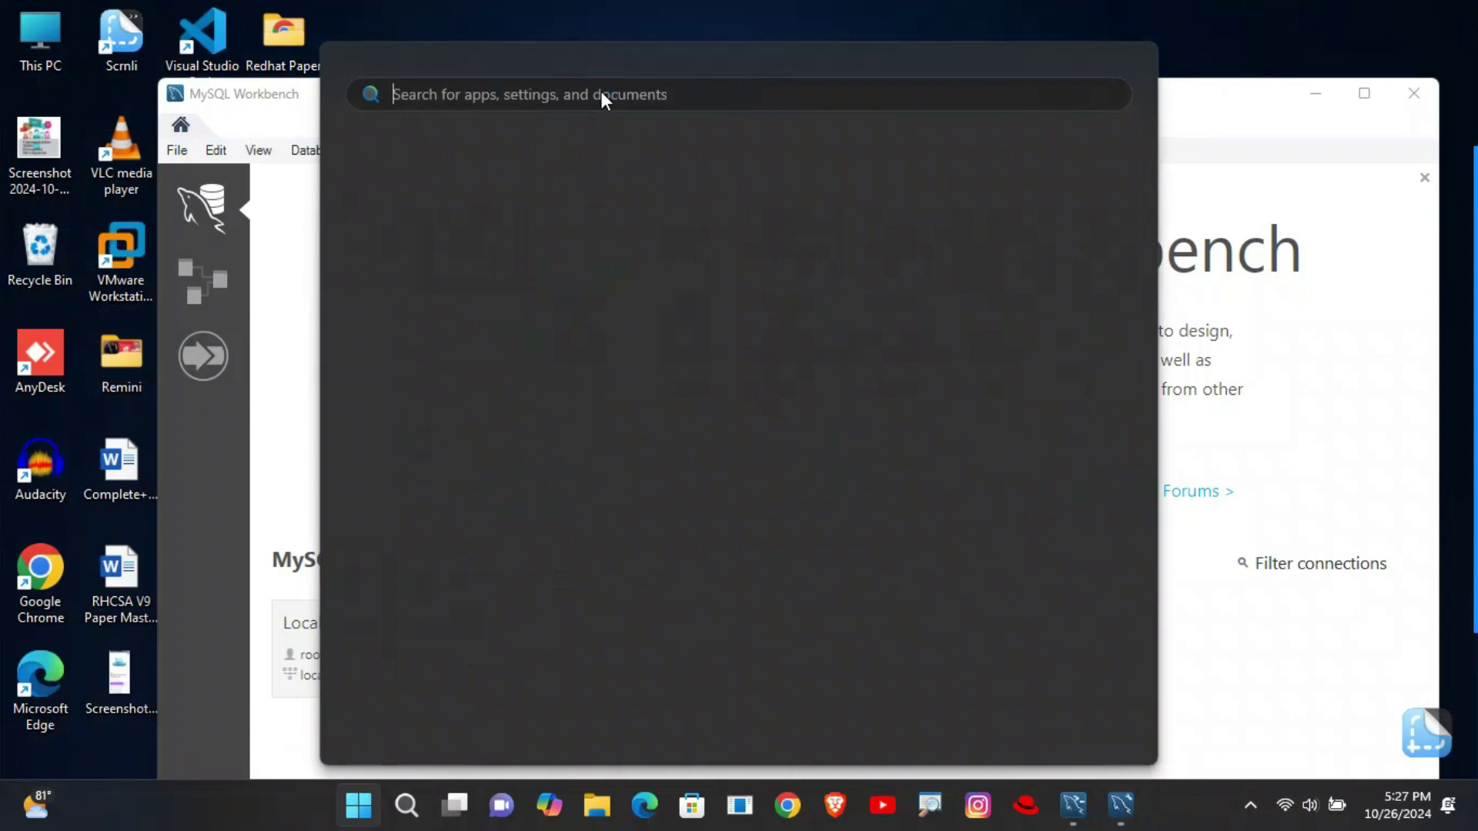
pyautogui.write('variables')
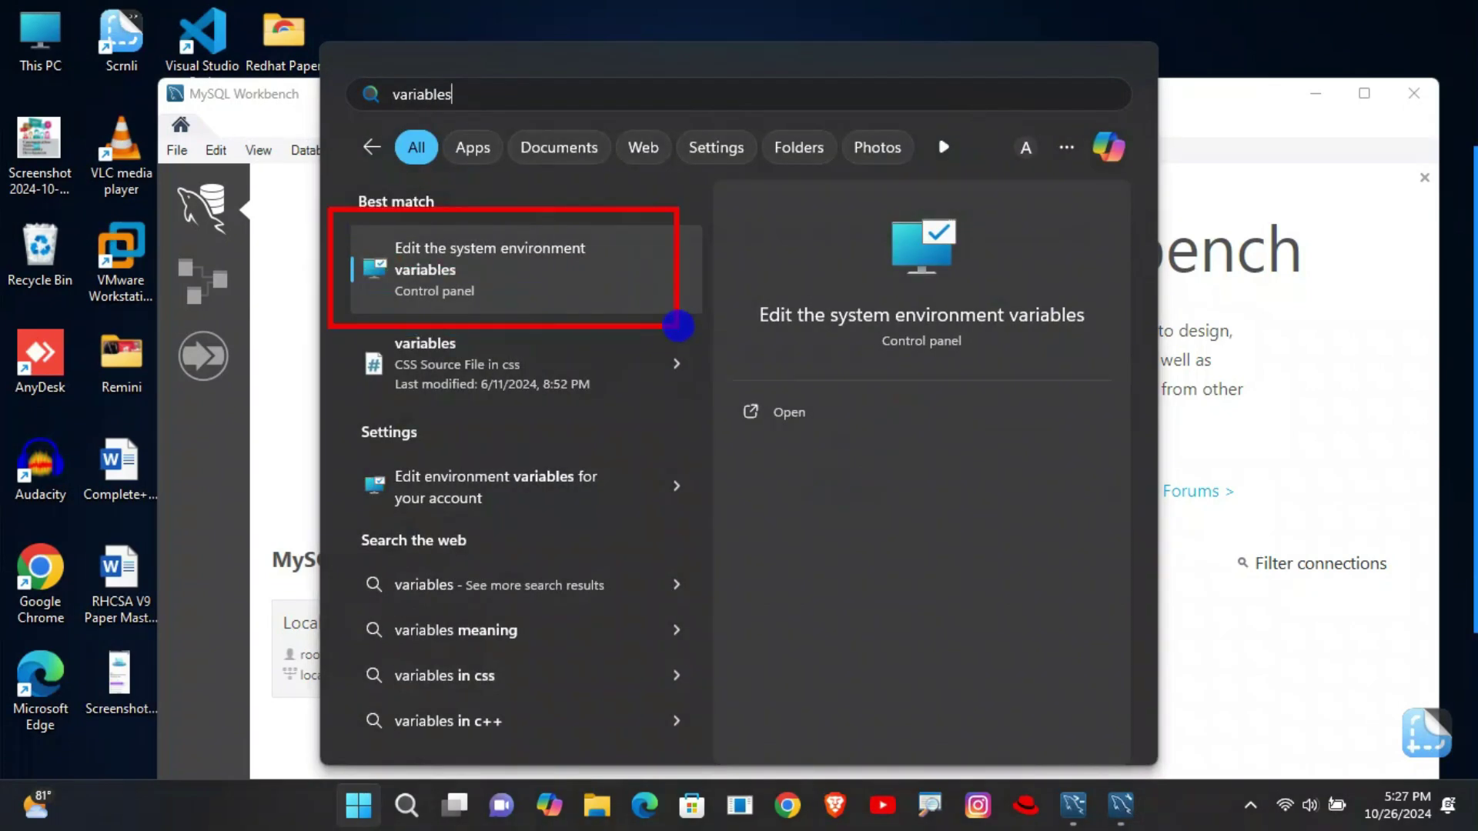
pyautogui.press('BackSpace')
pyautogui.press('BackSpace')
pyautogui.write('es')
pyautogui.click(461, 268)
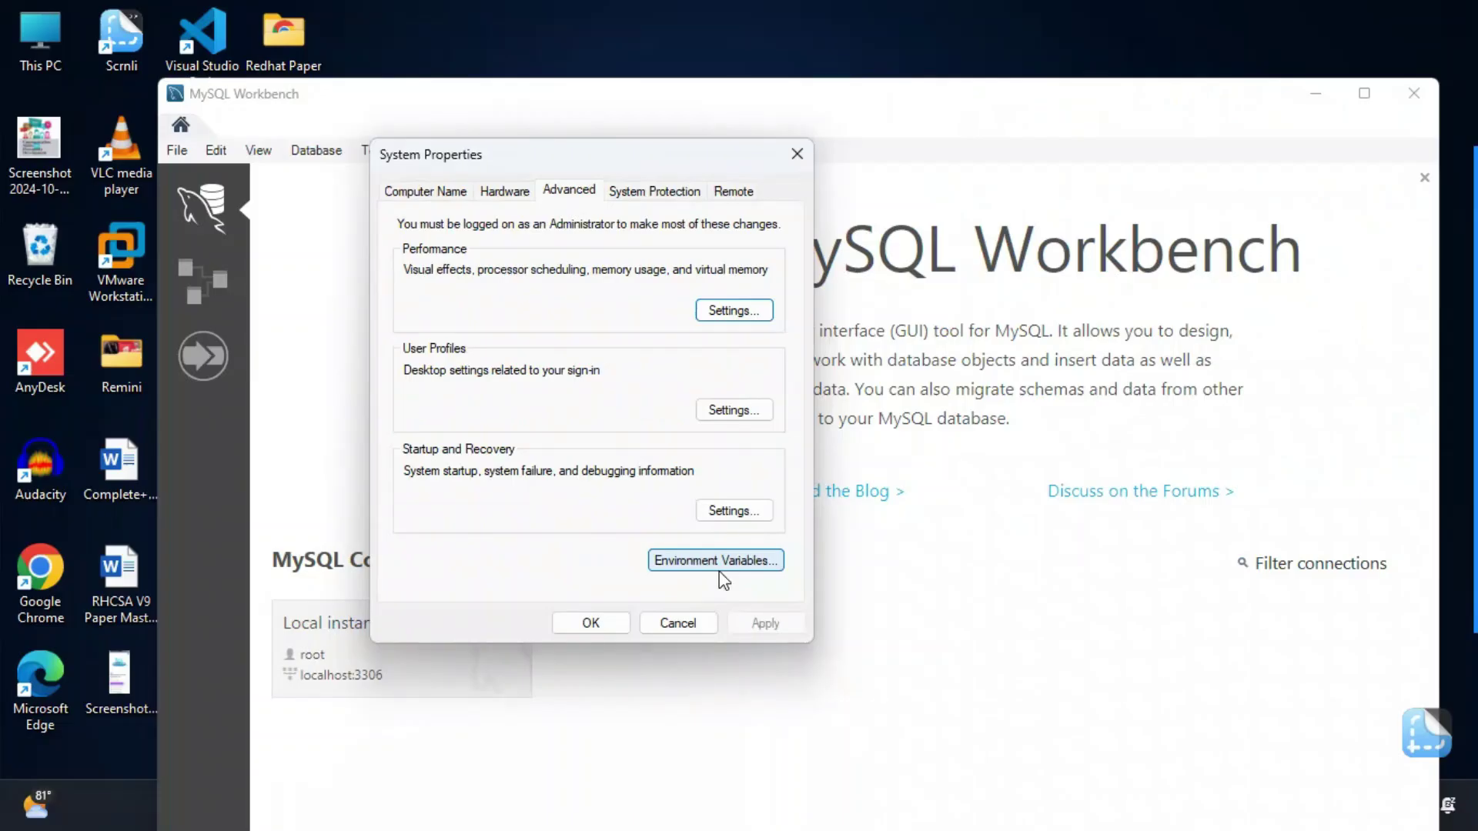
# - Append the pasted MySQL Server 8.0 bin path as a new system Path entry and confirm all dialogs
pyautogui.click(670, 561)
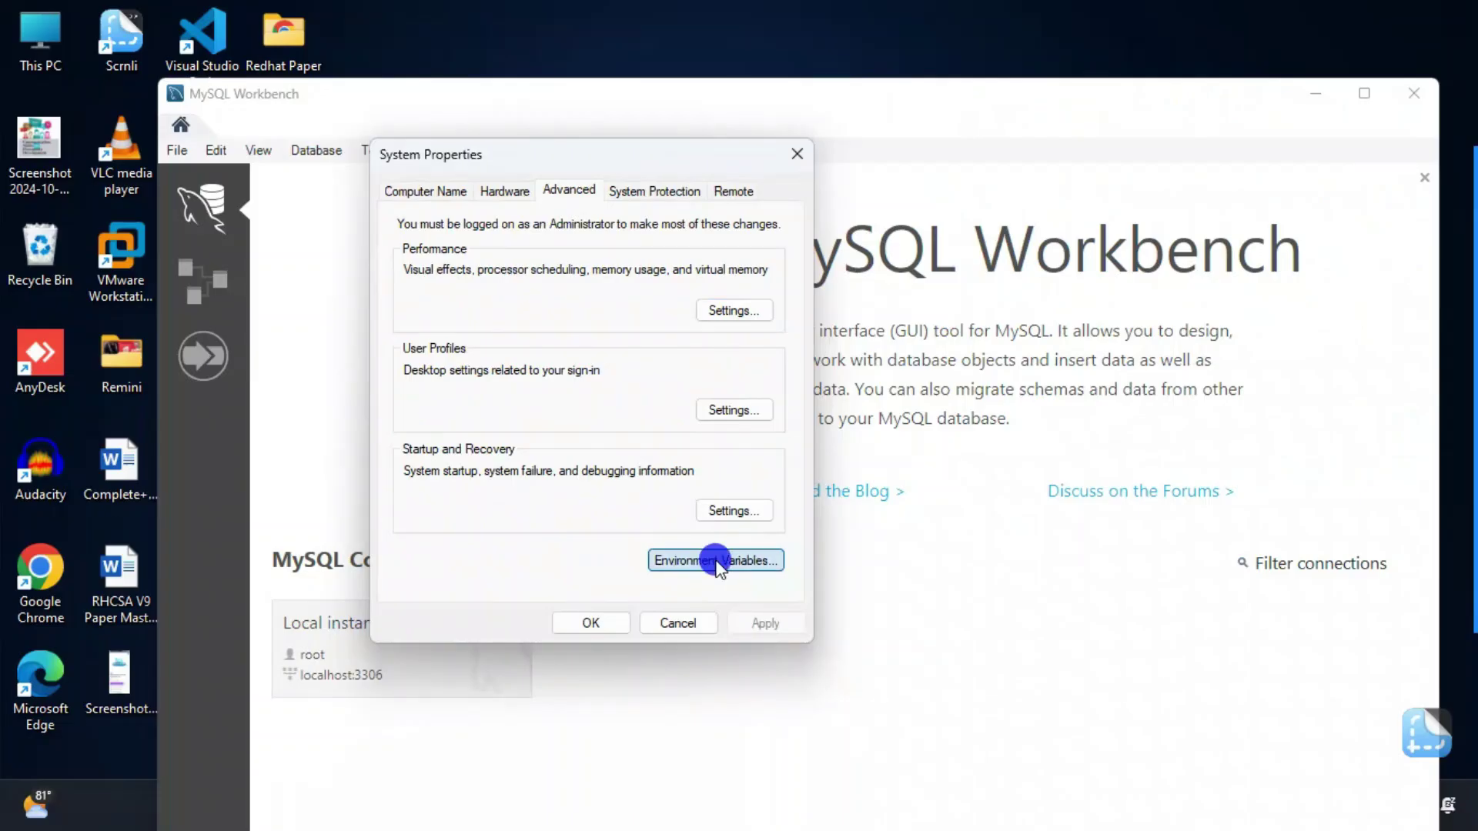
pyautogui.click(583, 518)
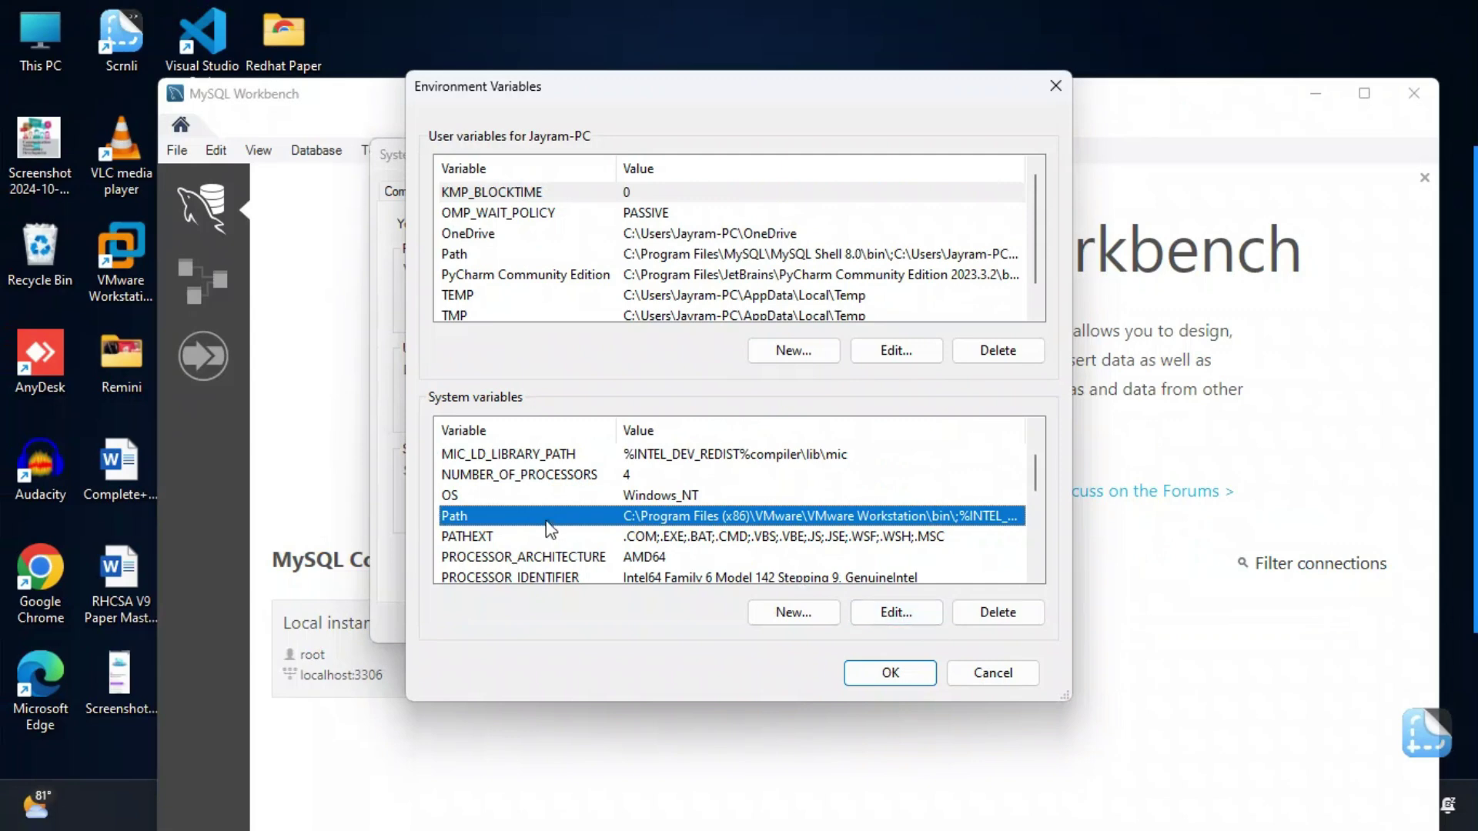
pyautogui.doubleClick(514, 518)
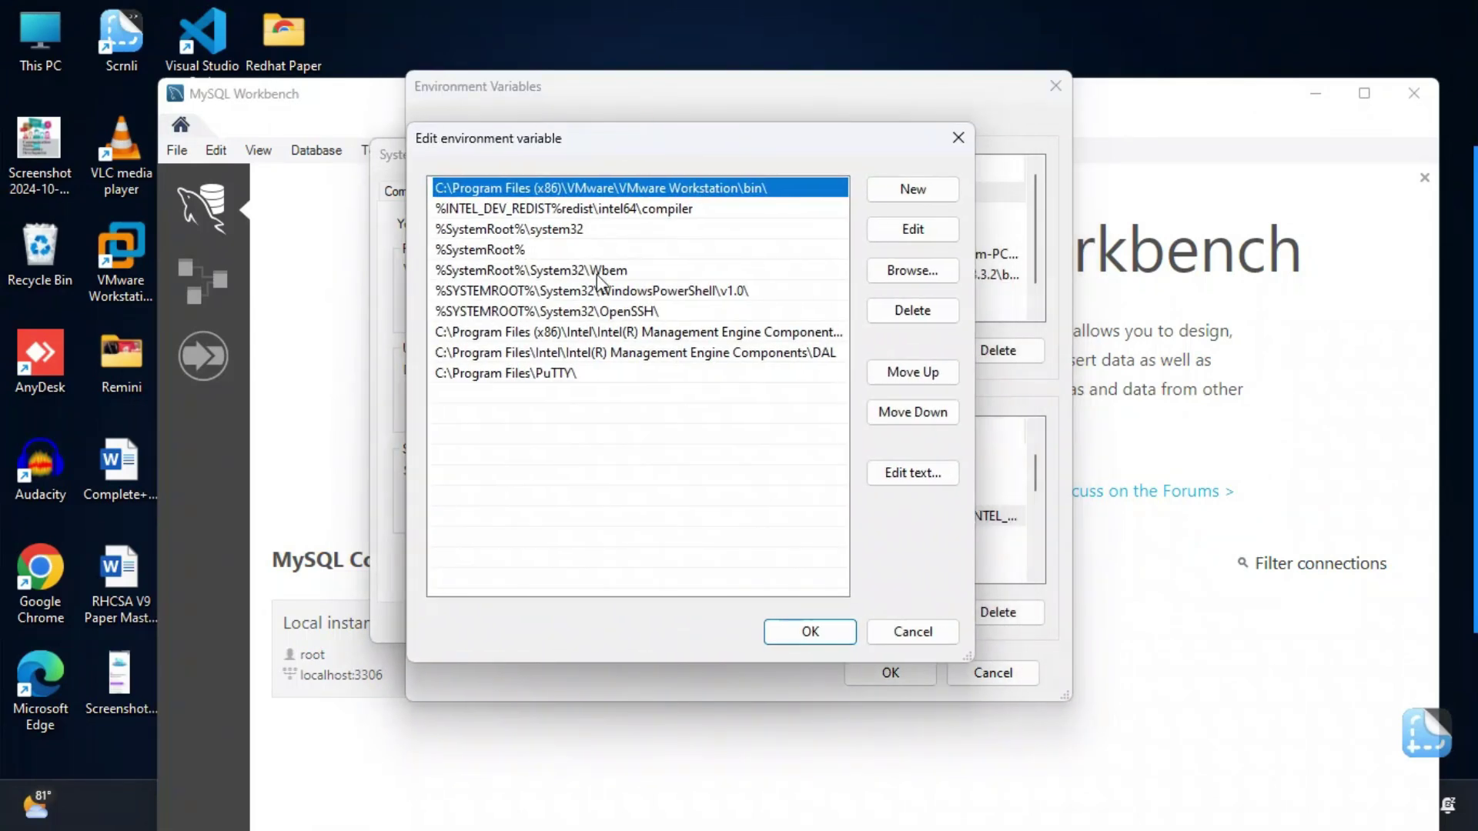
pyautogui.click(924, 192)
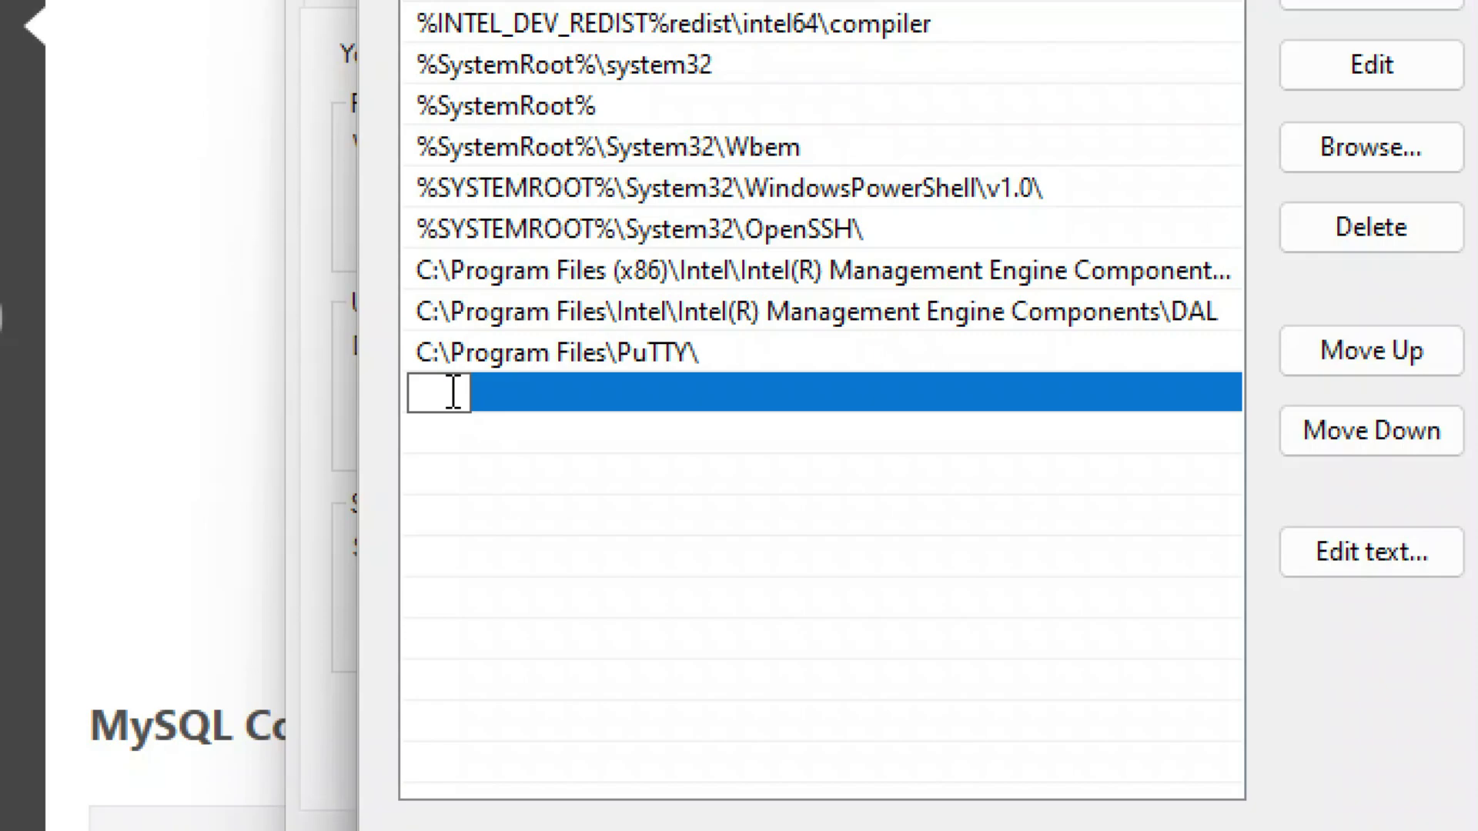
pyautogui.rightClick(454, 393)
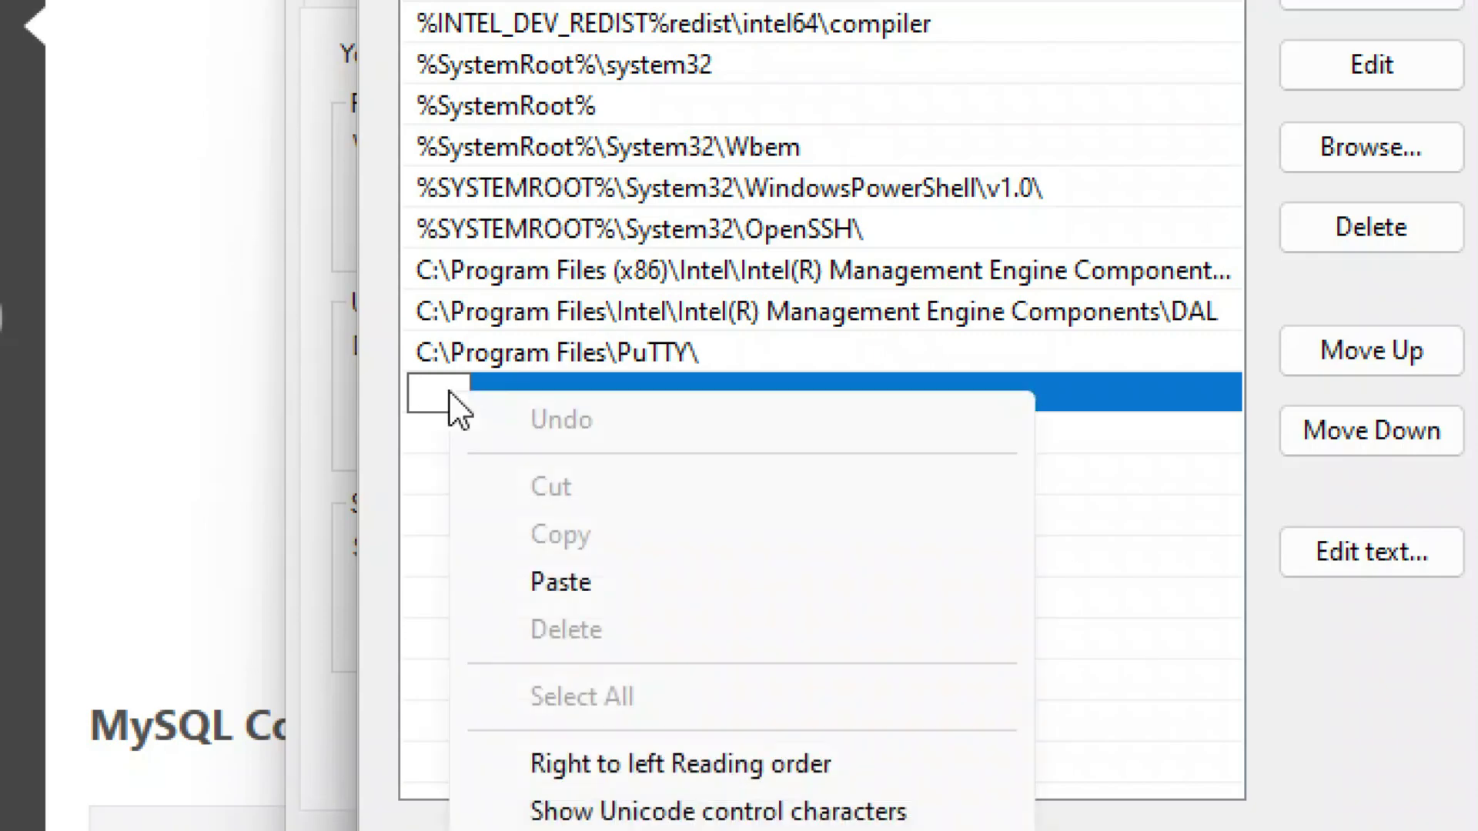
pyautogui.click(561, 581)
pyautogui.click(795, 631)
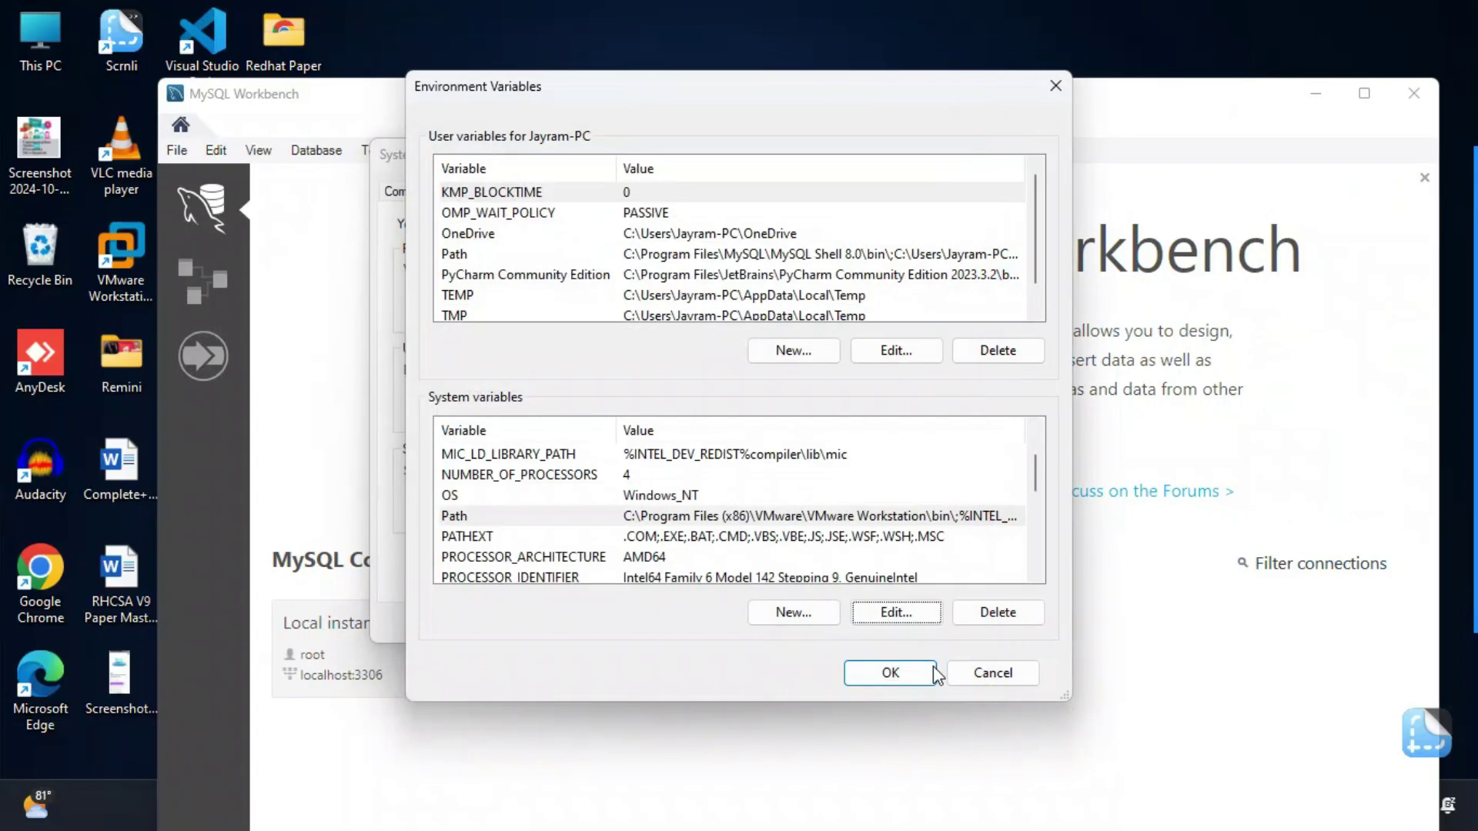
pyautogui.click(866, 663)
pyautogui.click(585, 623)
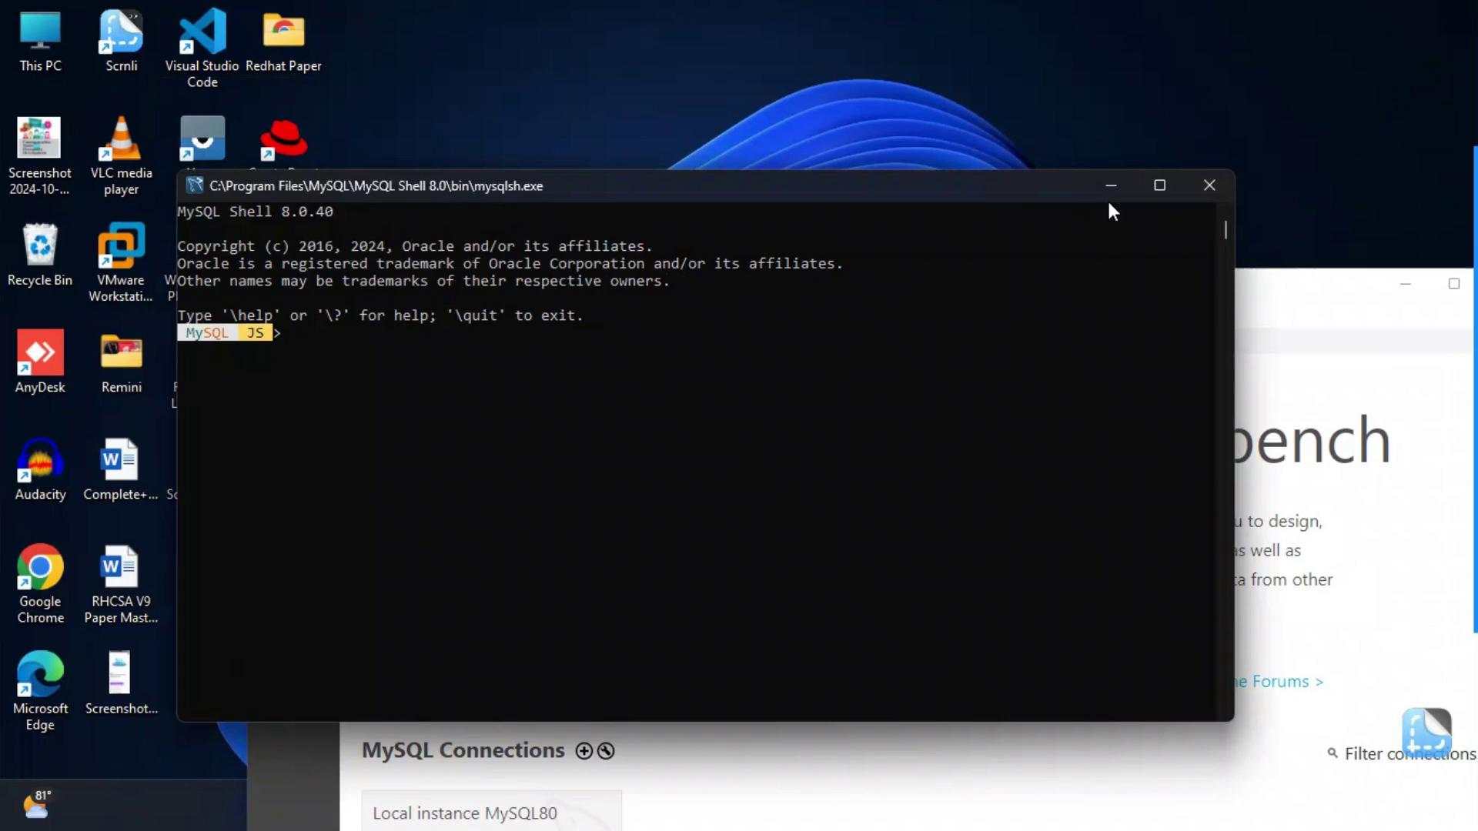
# - In Command Prompt, log in with 'mysql -u root -p' and the root password, then run show databases;
pyautogui.click(1115, 184)
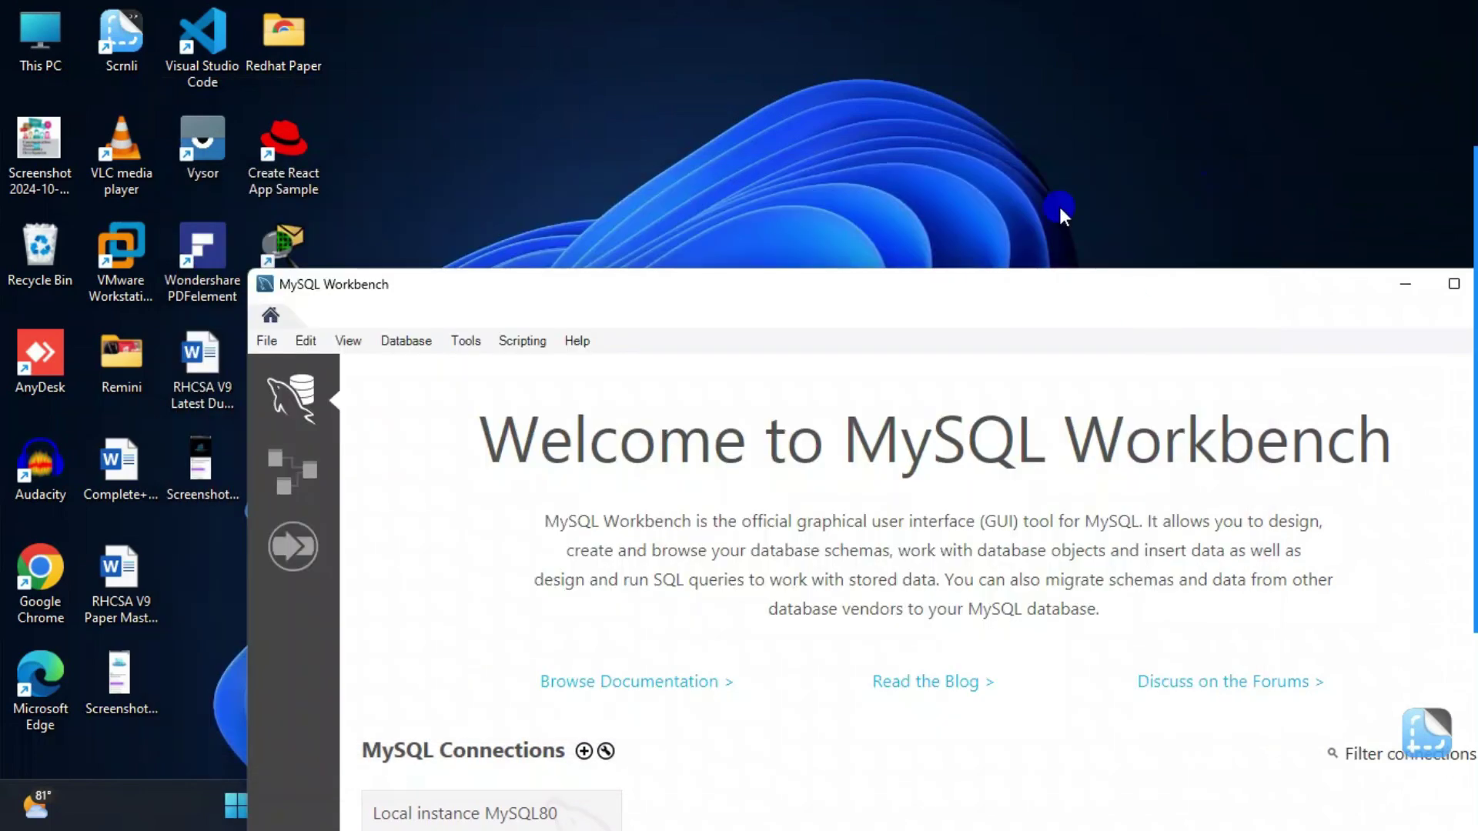
pyautogui.moveTo(1059, 204); pyautogui.dragTo(952, 114)
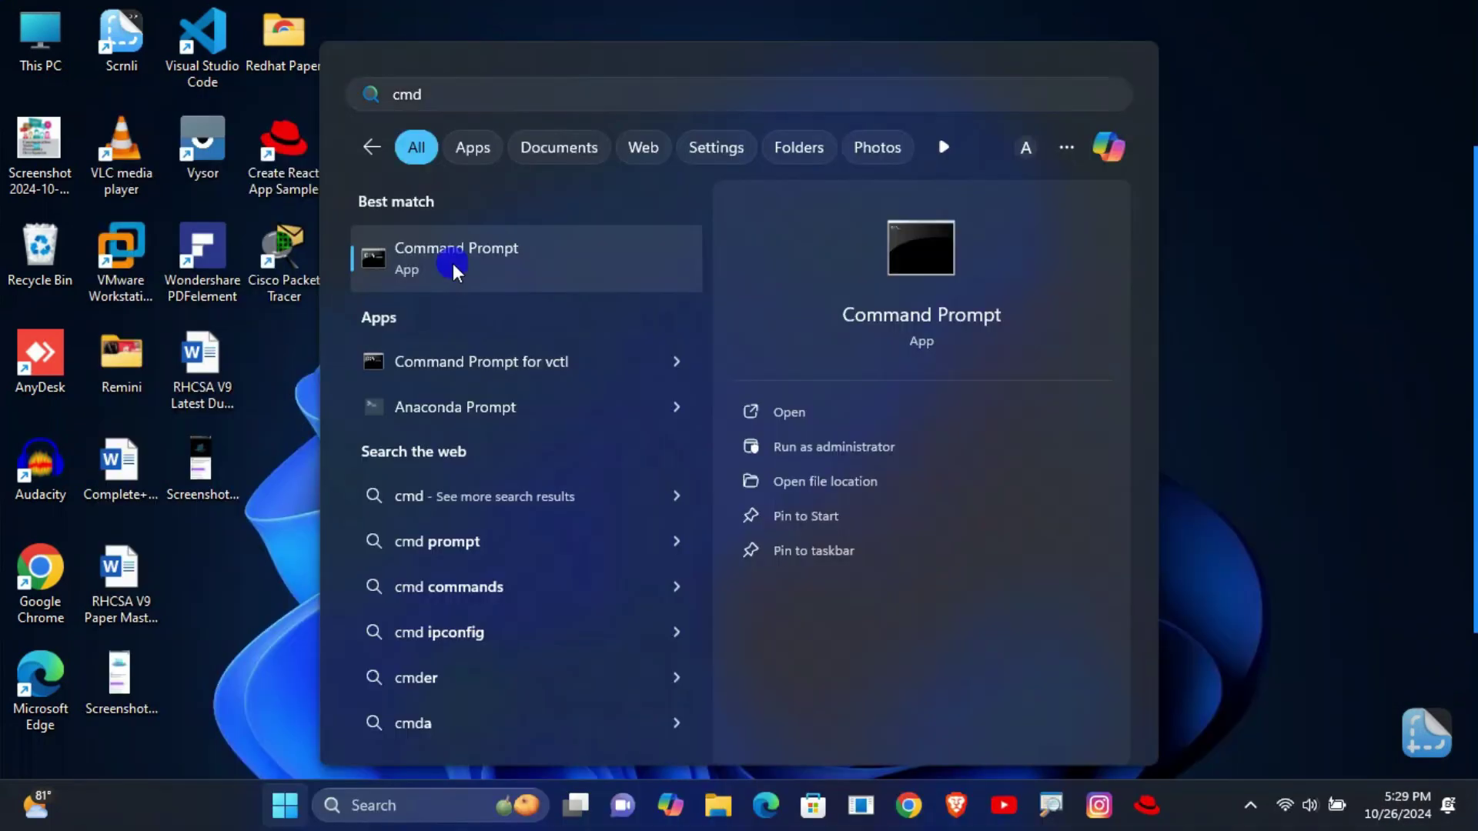
pyautogui.click(452, 263)
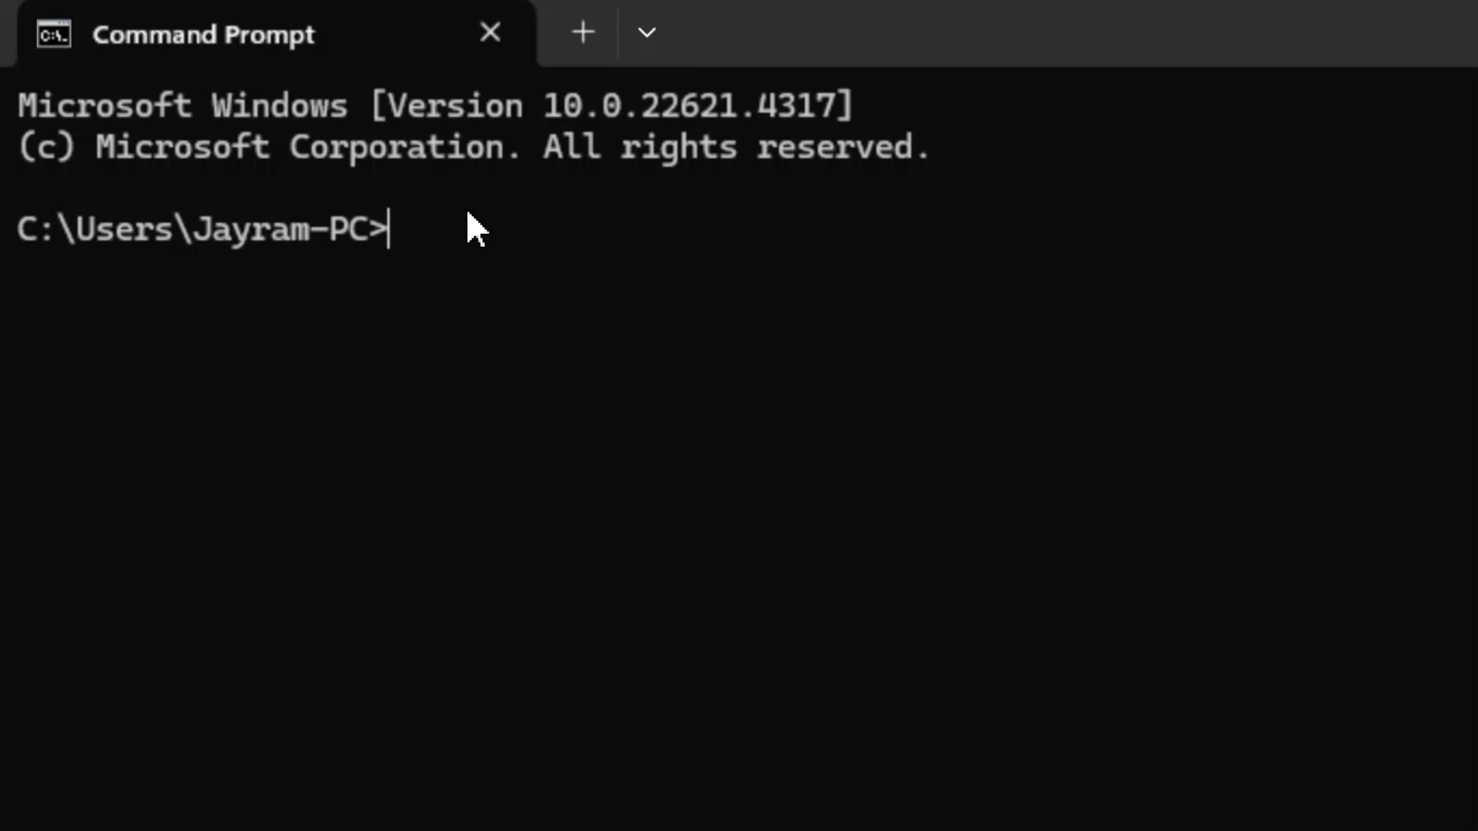
pyautogui.write('mysql ')
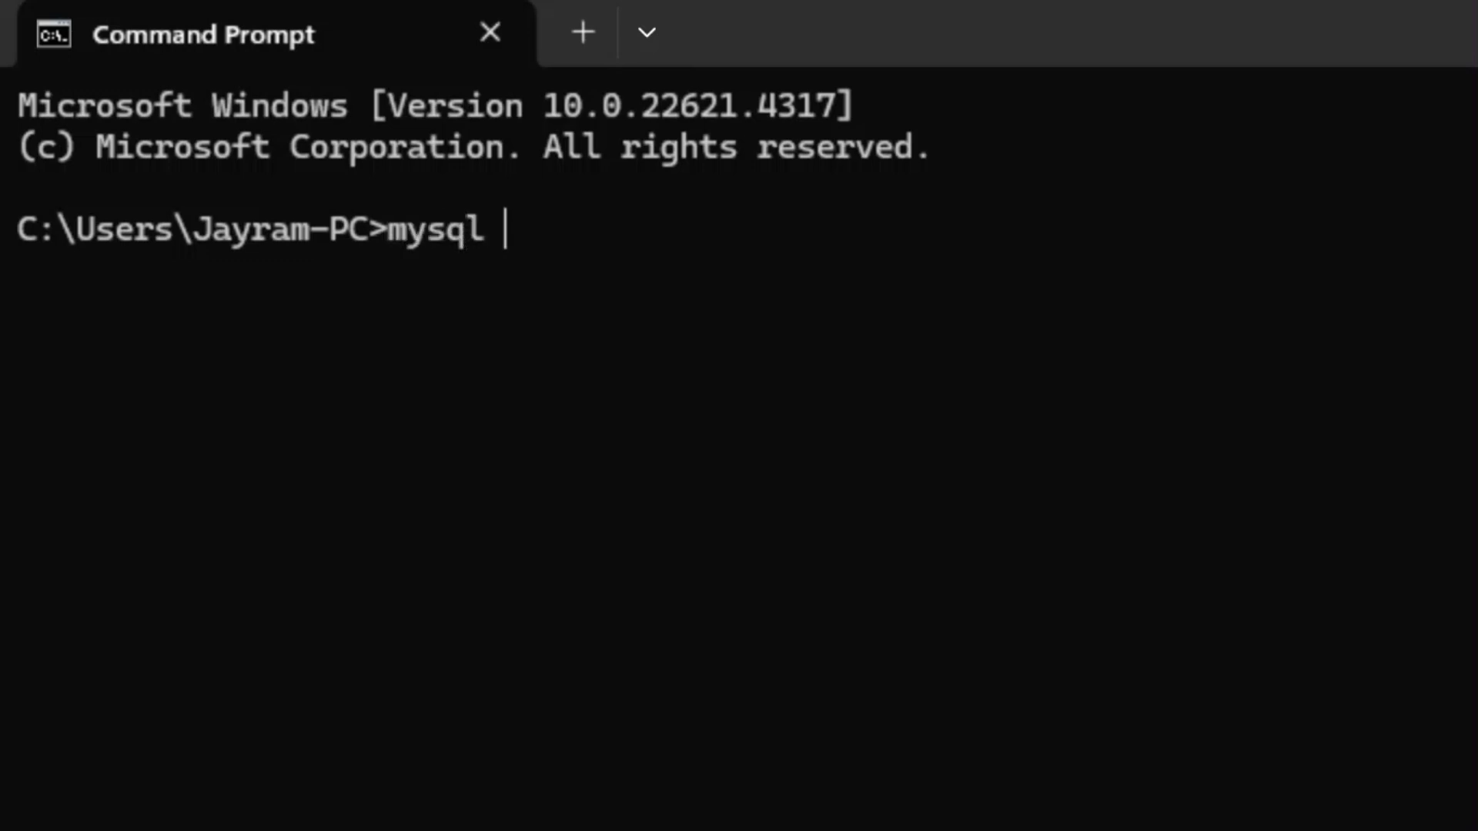
pyautogui.write('-u root ')
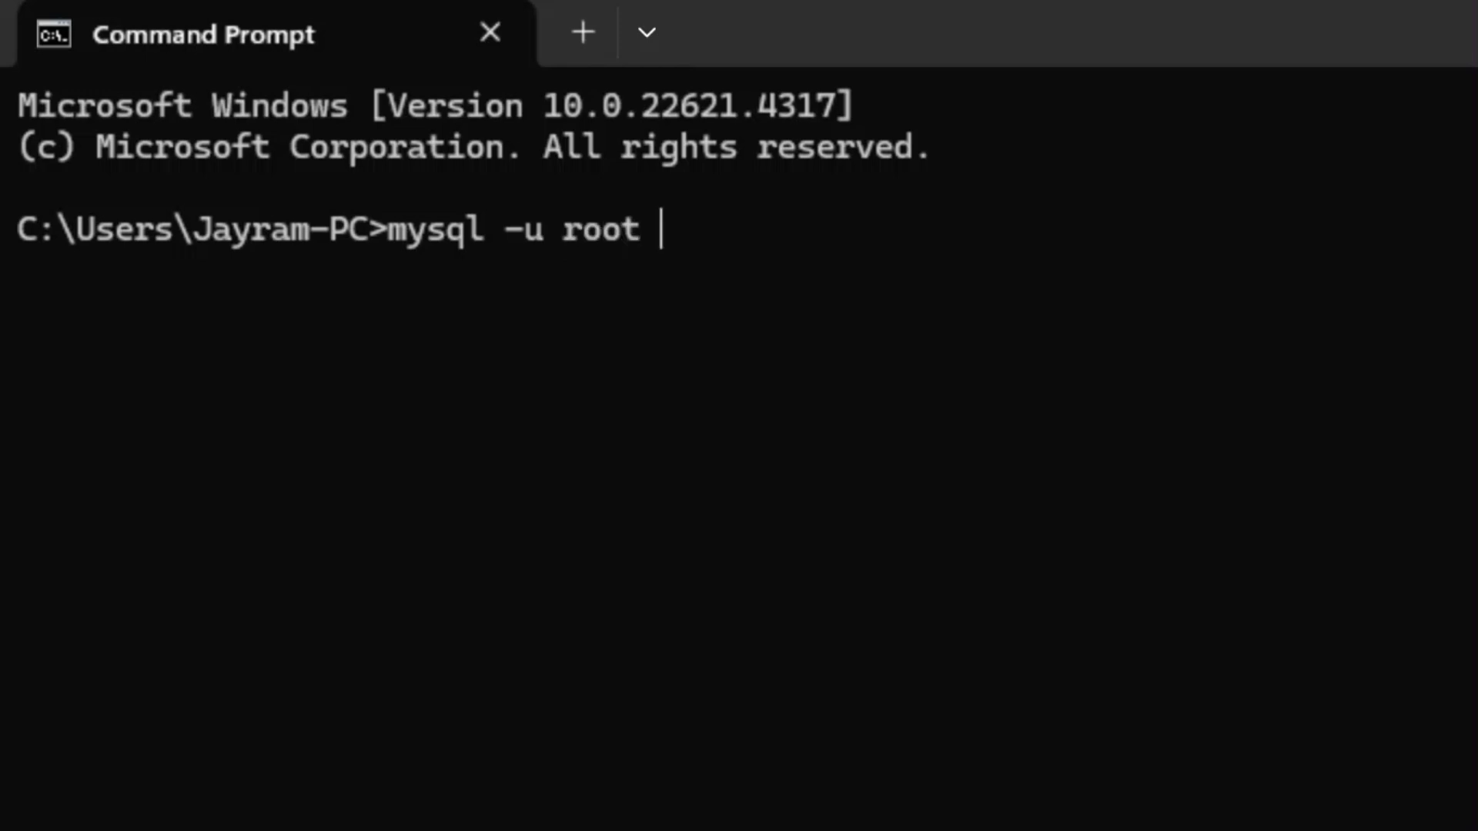
pyautogui.write('-p')
pyautogui.press('Return')
pyautogui.write('**')
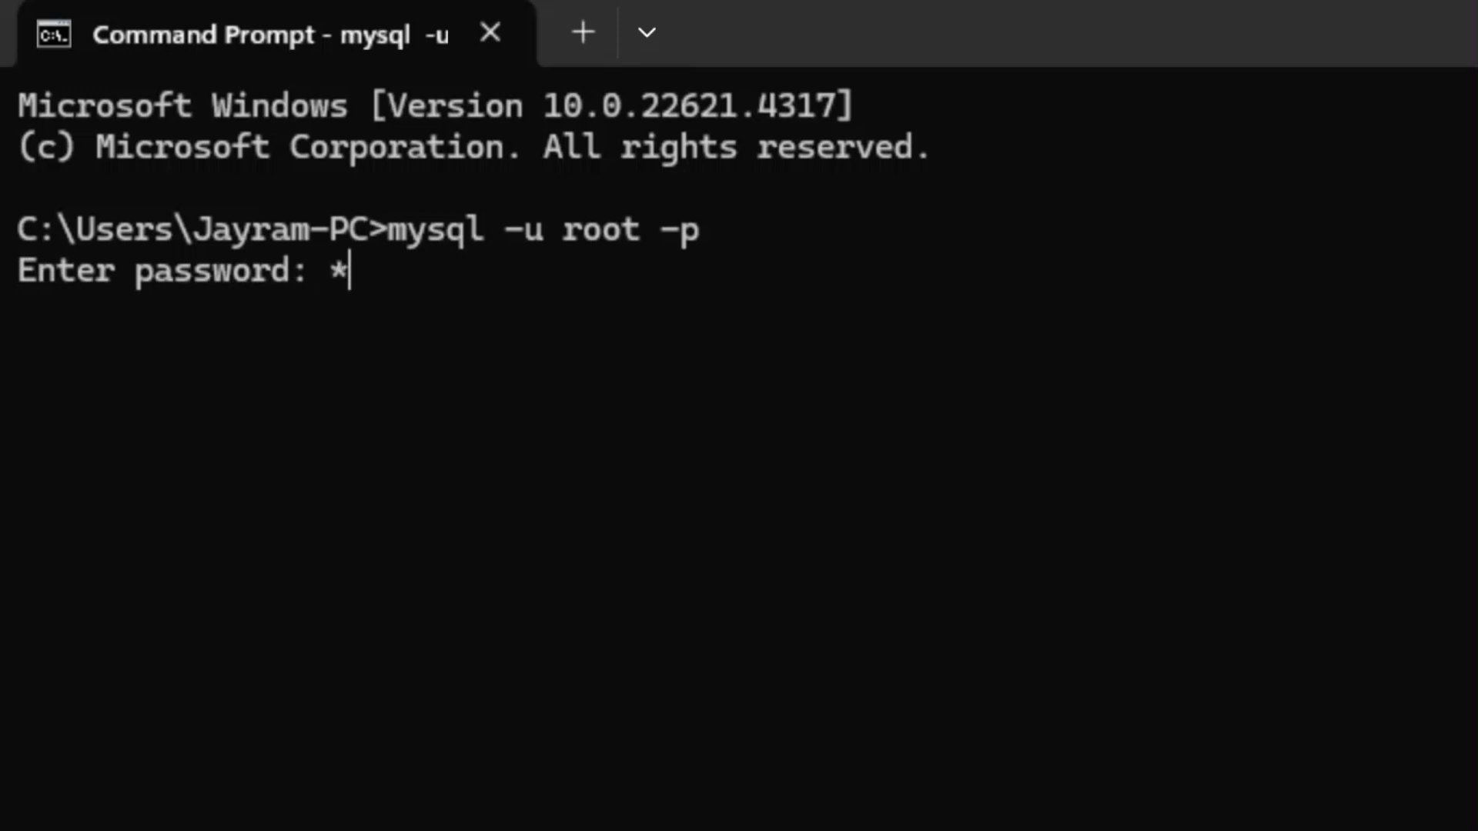
pyautogui.write('************')
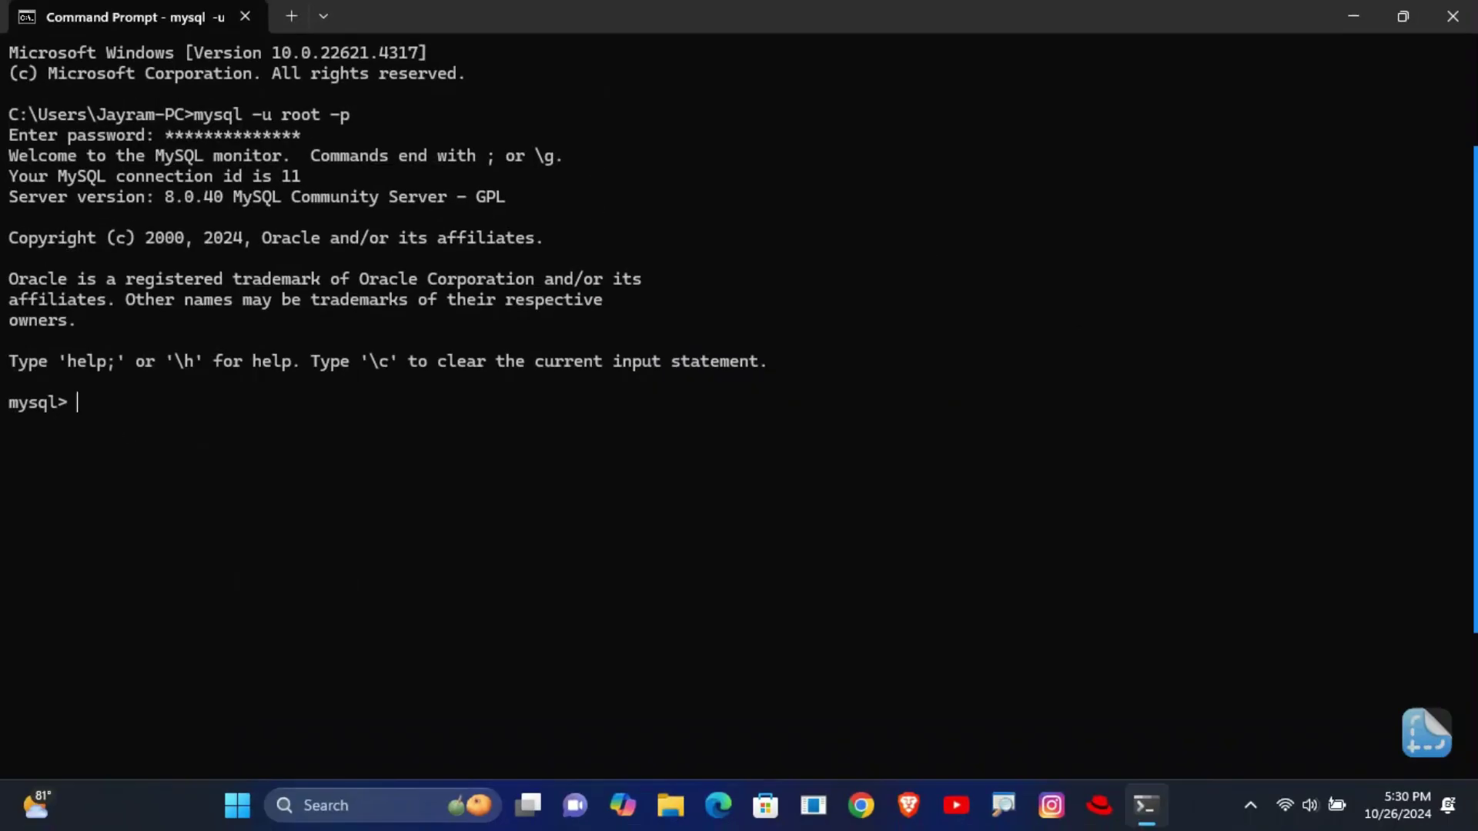
pyautogui.write('tabases;')
pyautogui.press('Return')
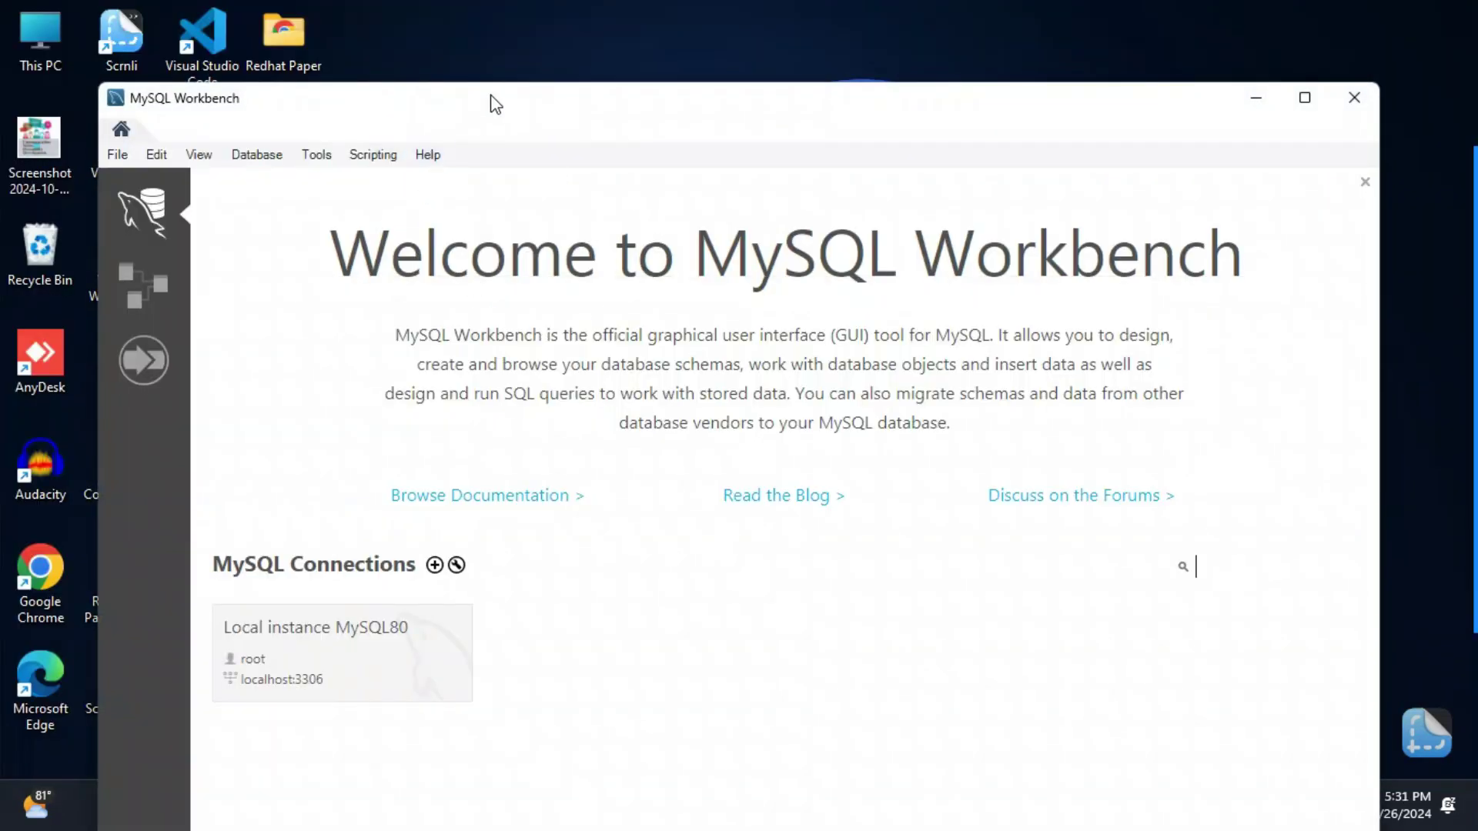
# - Maximise Workbench and open Local instance MySQL80, entering the root password to connect
pyautogui.doubleClick(495, 104)
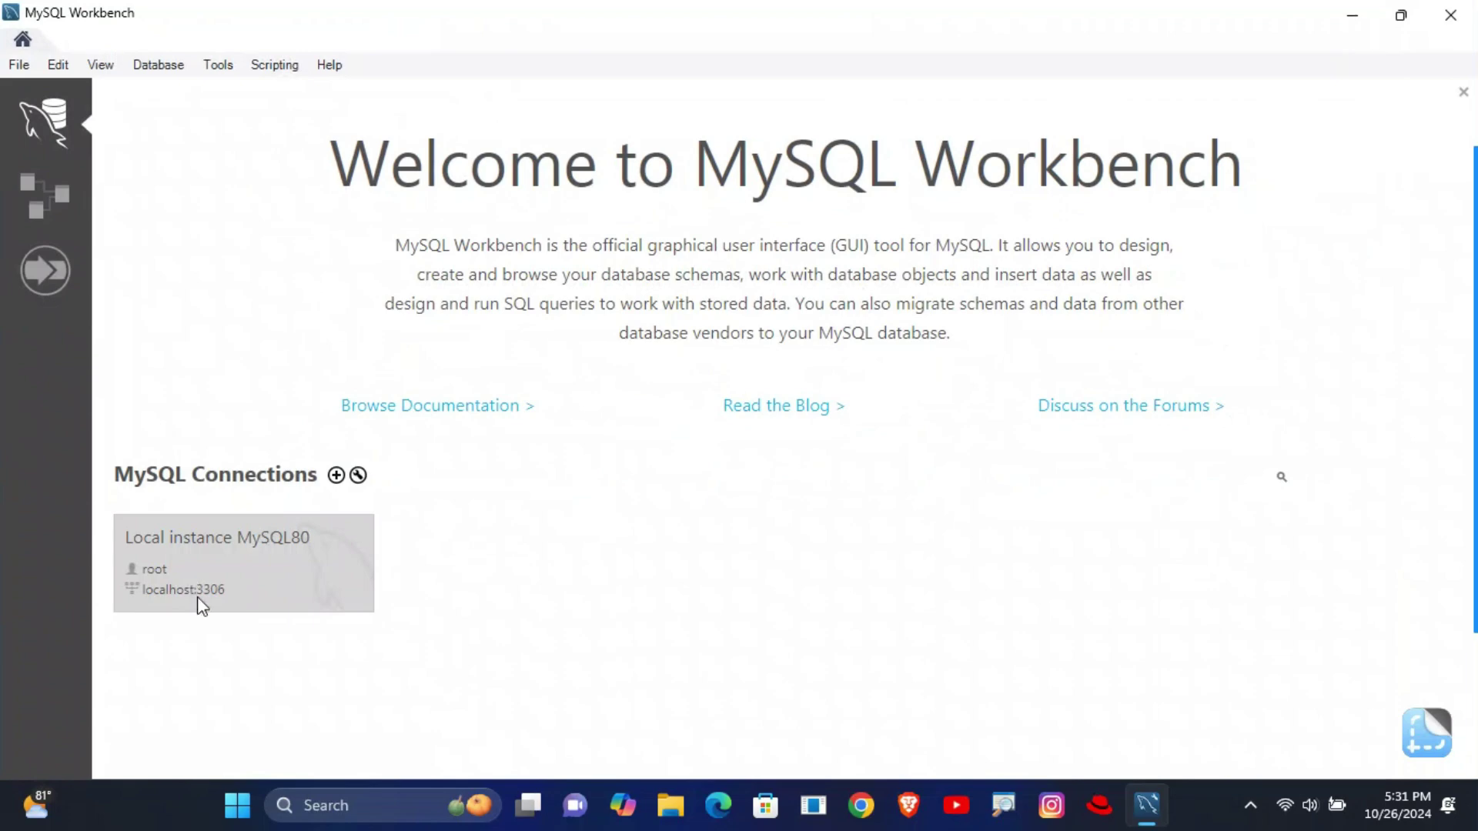
pyautogui.moveTo(89, 488); pyautogui.dragTo(414, 649)
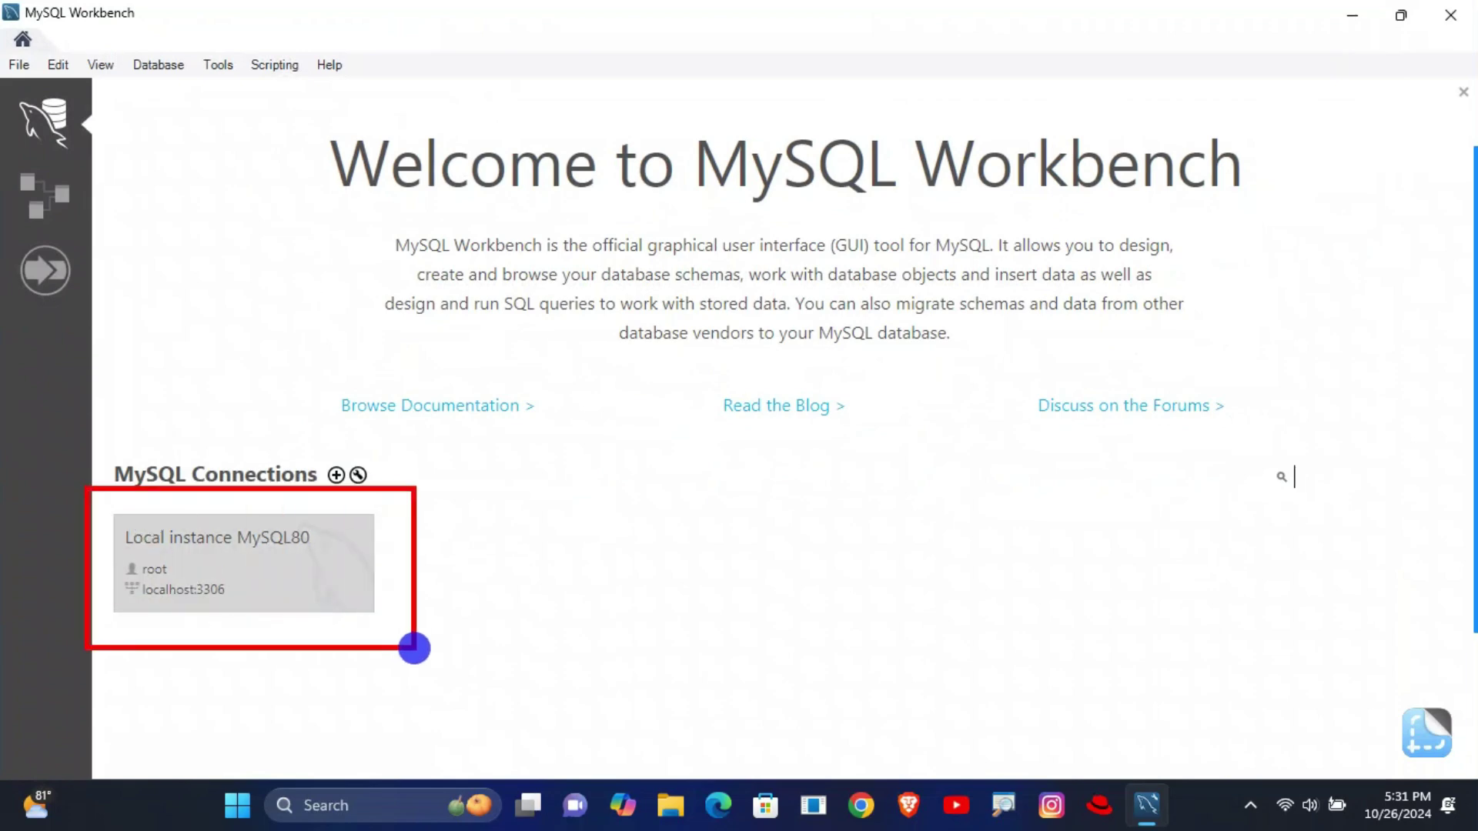
pyautogui.click(215, 556)
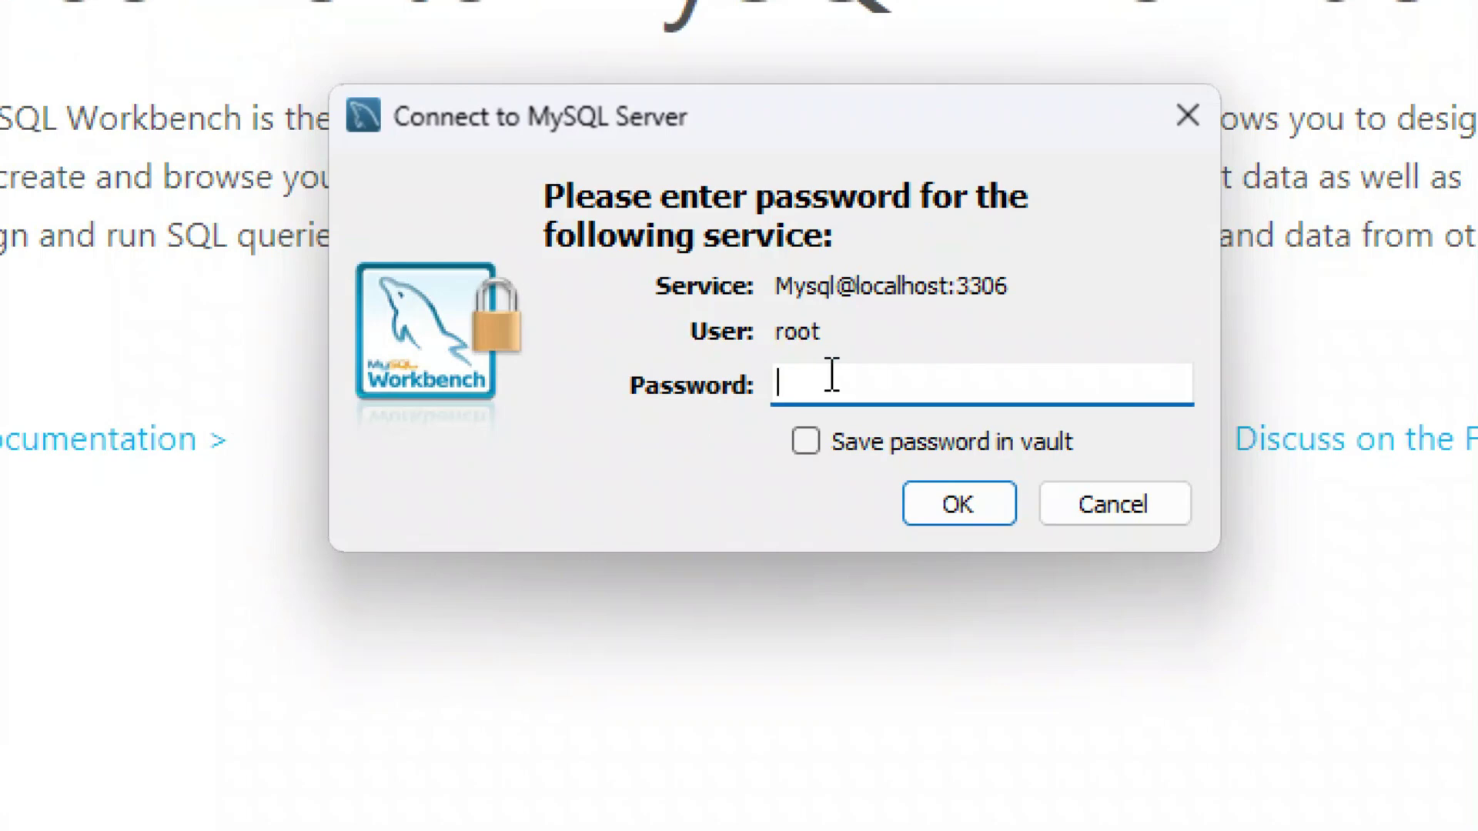
pyautogui.write('**************')
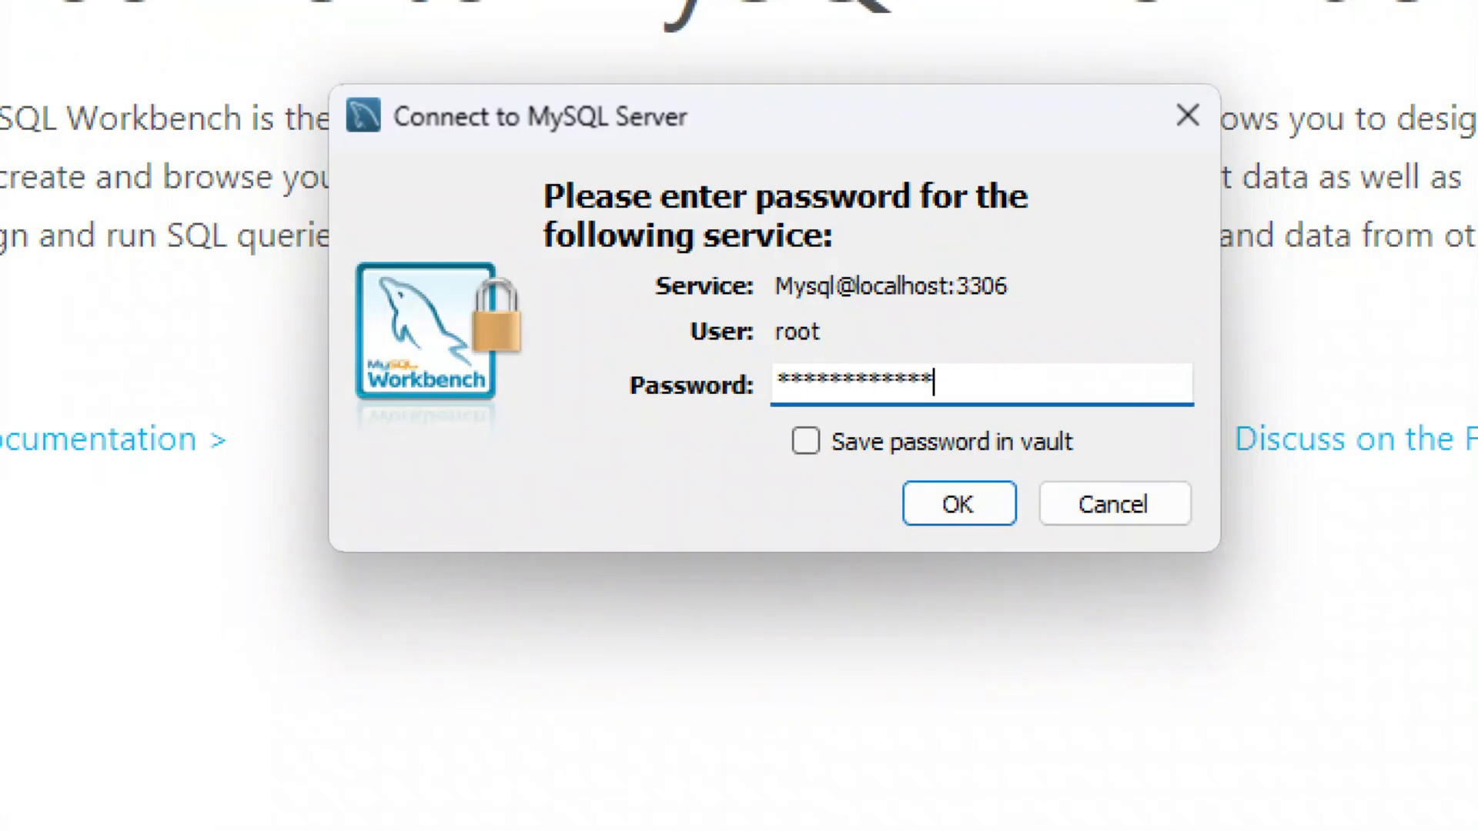
pyautogui.moveTo(1014, 388); pyautogui.dragTo(877, 386)
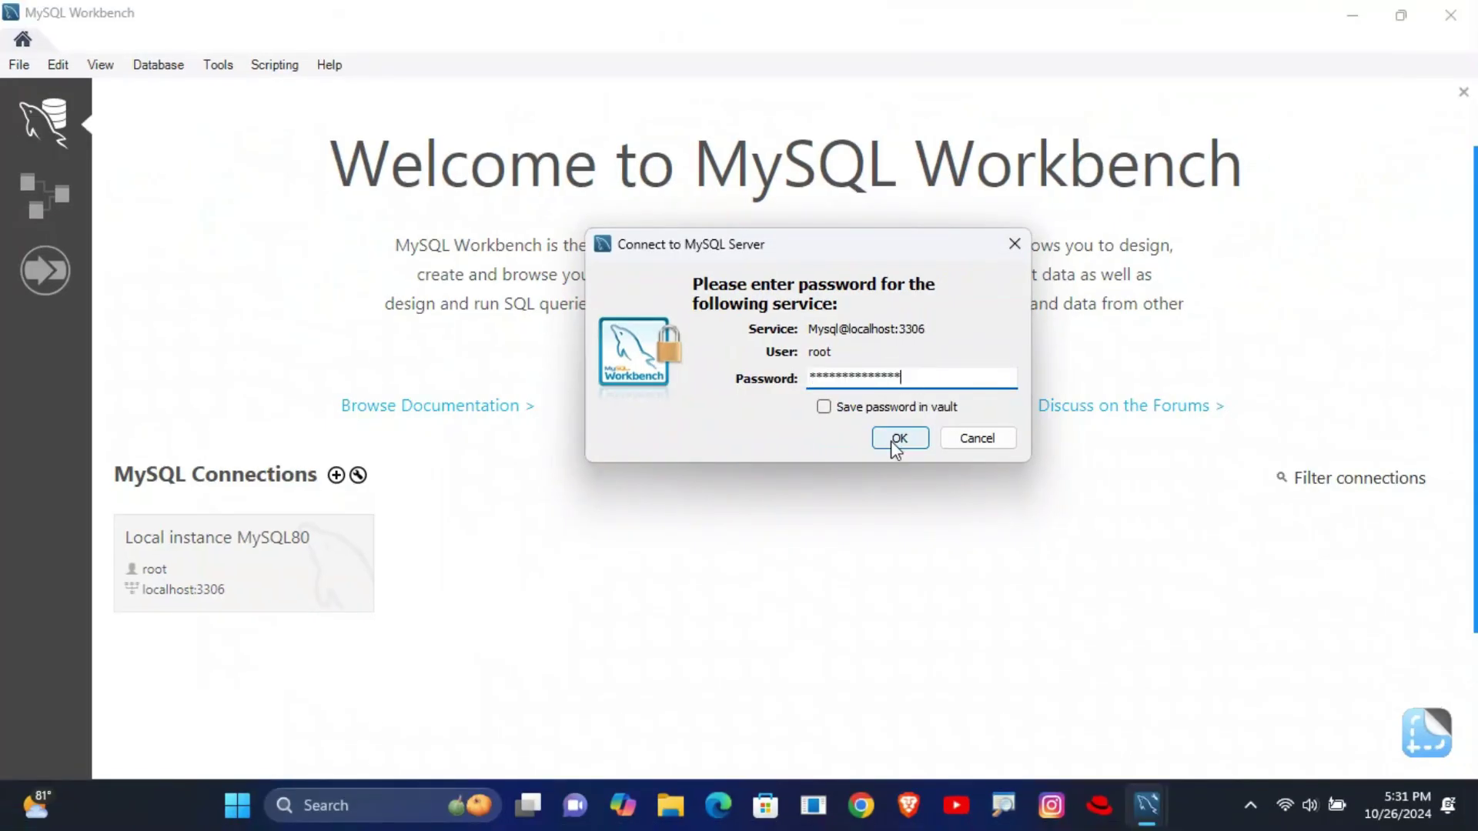
pyautogui.click(938, 504)
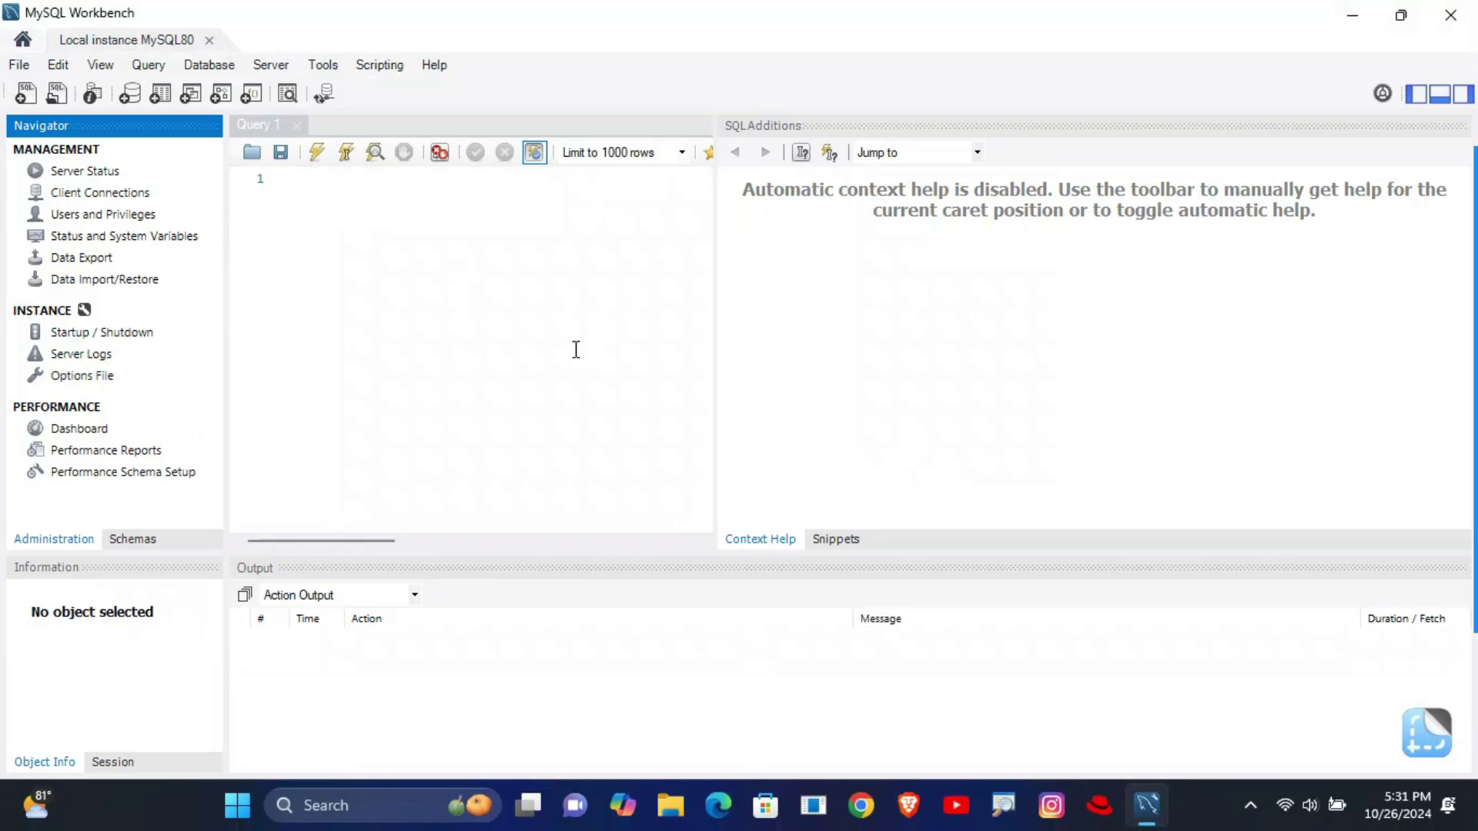